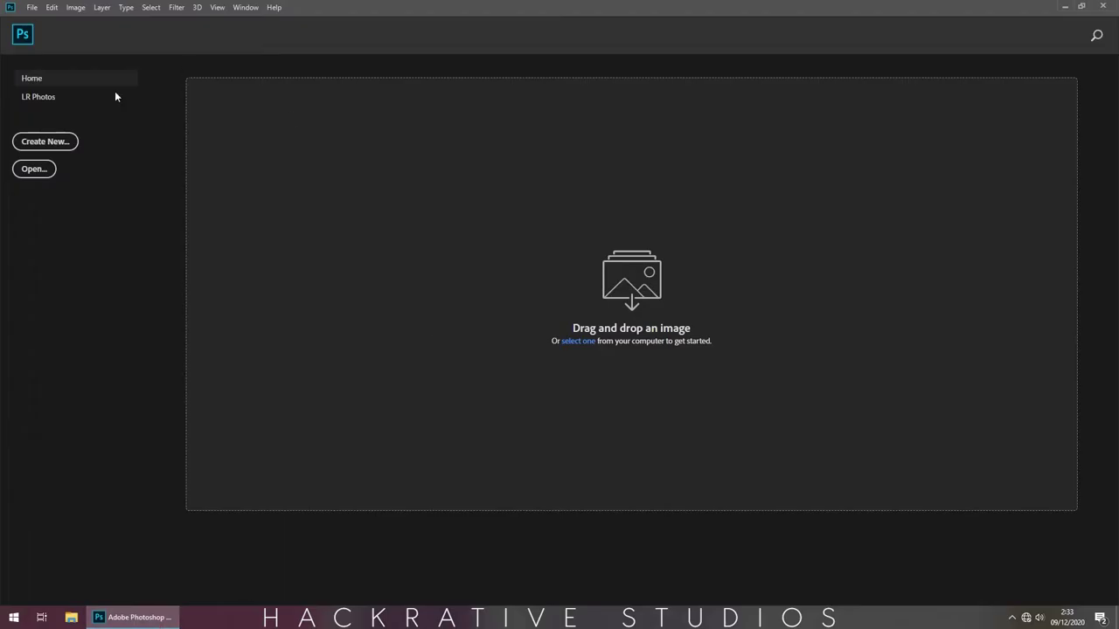
# Step: Create a blank A4 print document and fit the whole page in the window
pyautogui.click(65, 141)
pyautogui.click(524, 167)
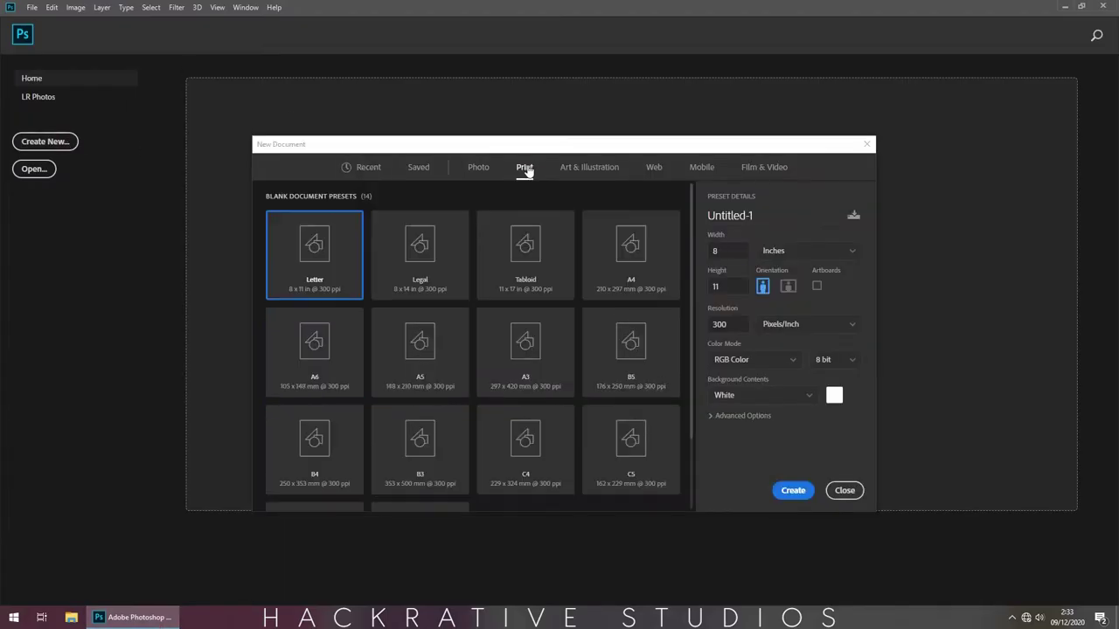
pyautogui.click(627, 256)
pyautogui.click(801, 492)
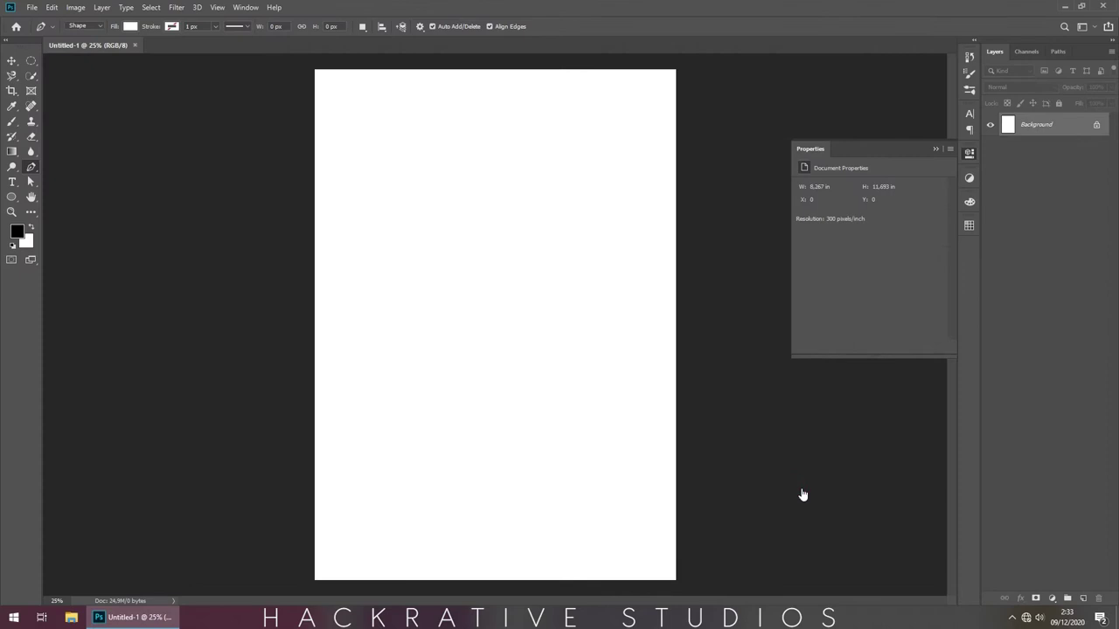
pyautogui.hotkey('ctrl', '0')
# Step: Add a horizontal guide at 50% and a vertical guide at 50%
pyautogui.click(216, 7)
pyautogui.click(278, 325)
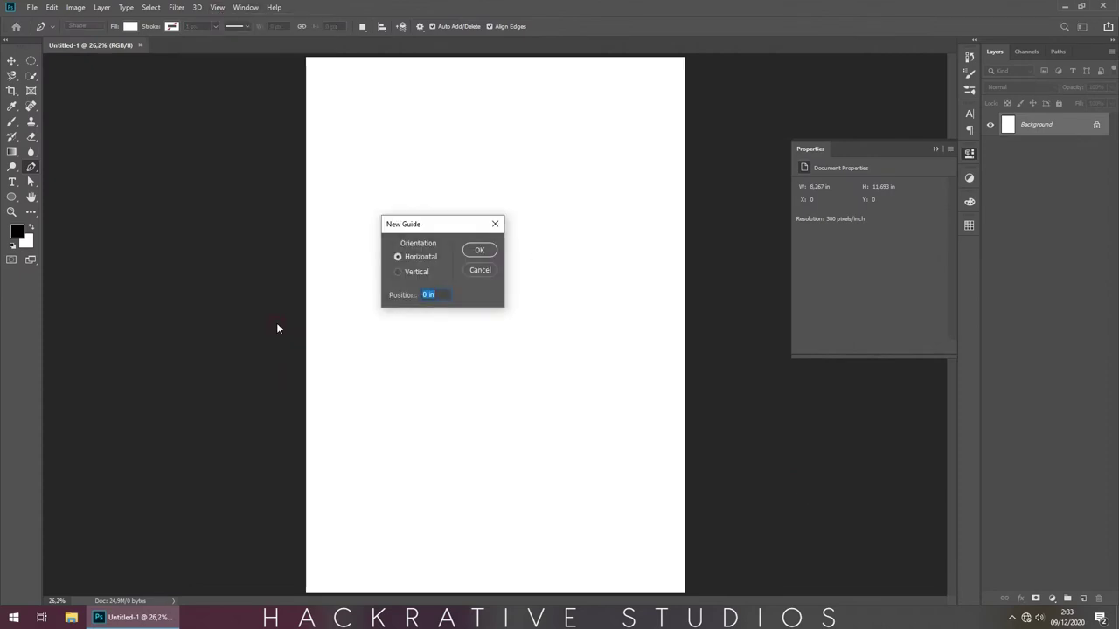
pyautogui.write('50')
pyautogui.click(479, 250)
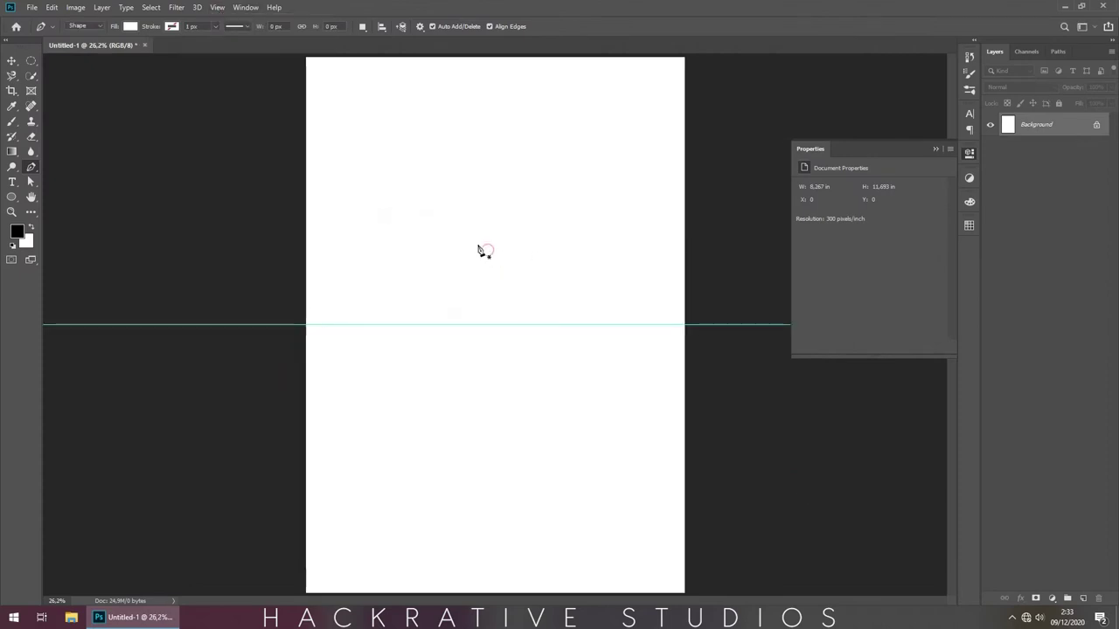
pyautogui.click(217, 7)
pyautogui.click(262, 325)
pyautogui.hotkey('alt', 'v')
pyautogui.write('50%')
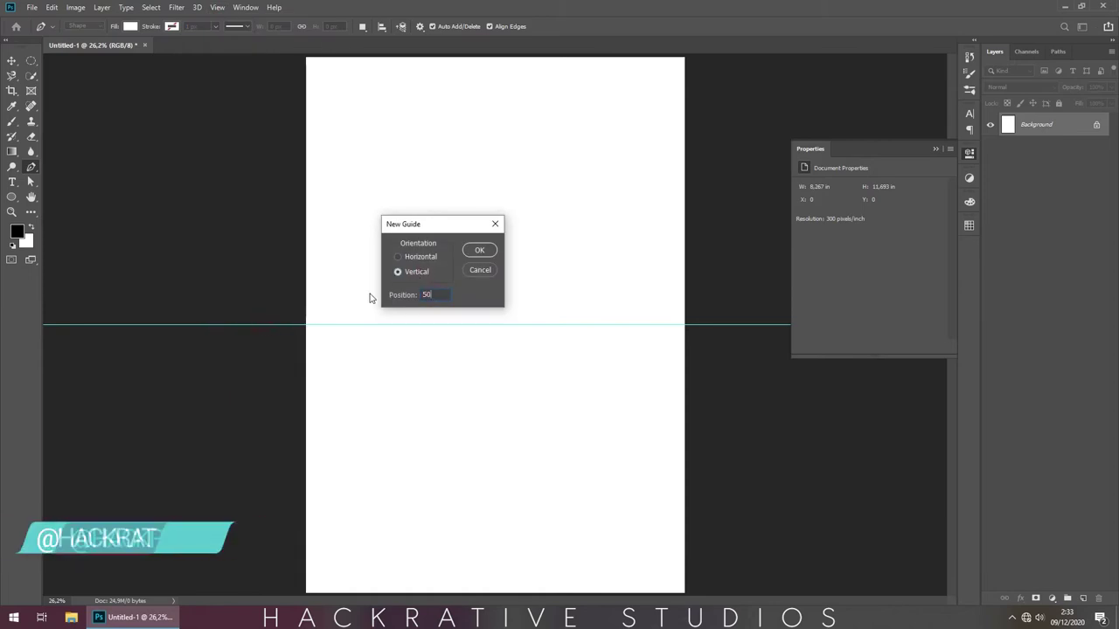
pyautogui.click(478, 250)
# Step: Draw an oval in the upper half of the page filled with pale cream #ffecc6
pyautogui.rightClick(12, 196)
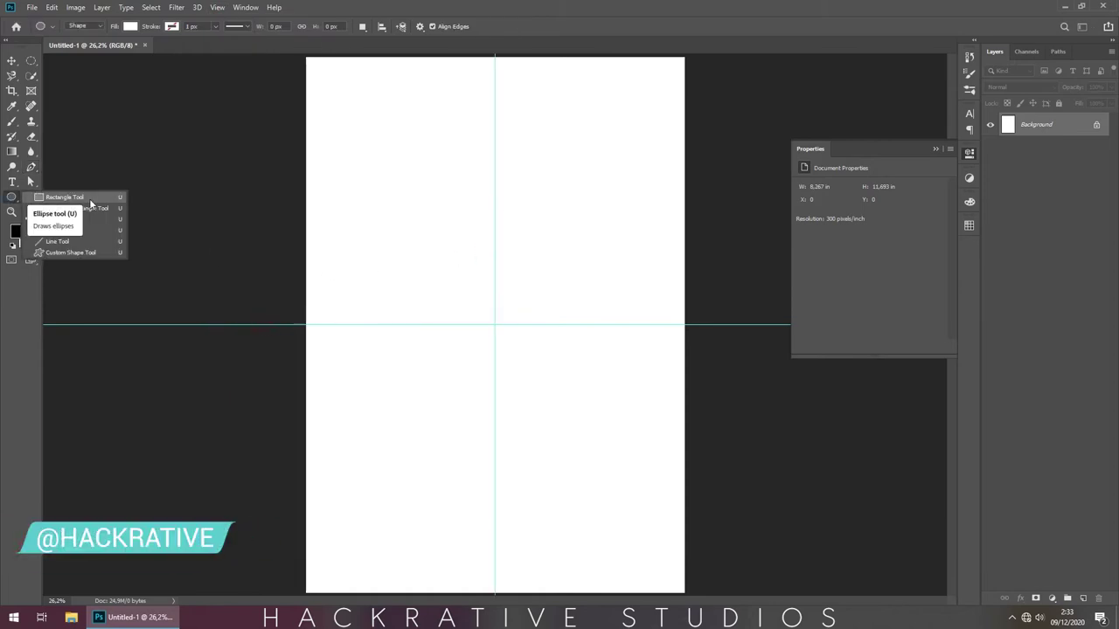
pyautogui.click(75, 218)
pyautogui.moveTo(401, 131); pyautogui.dragTo(587, 273)
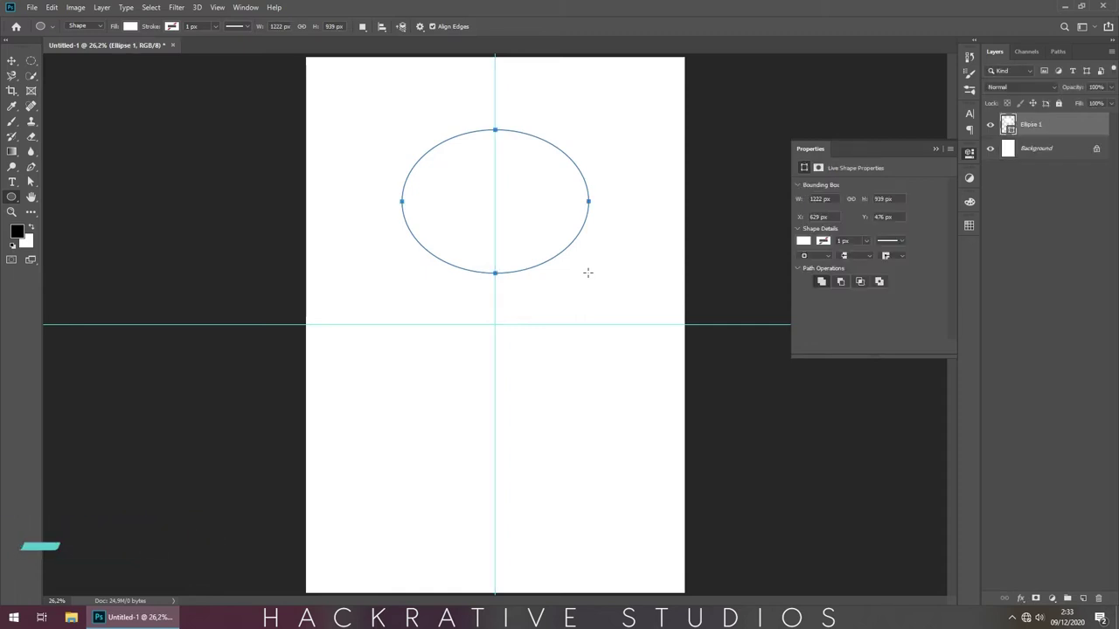
pyautogui.doubleClick(1008, 125)
pyautogui.click(813, 442)
pyautogui.moveTo(685, 318); pyautogui.dragTo(685, 307)
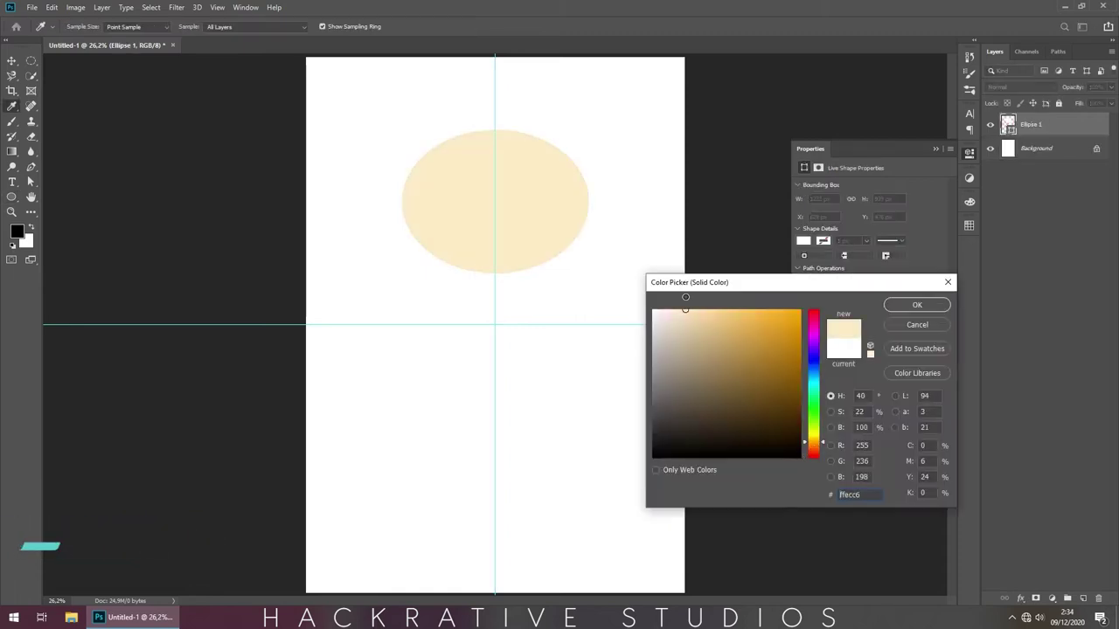
pyautogui.click(917, 304)
# Step: Give the oval a Stroke outline effect and duplicate its layer
pyautogui.click(1020, 599)
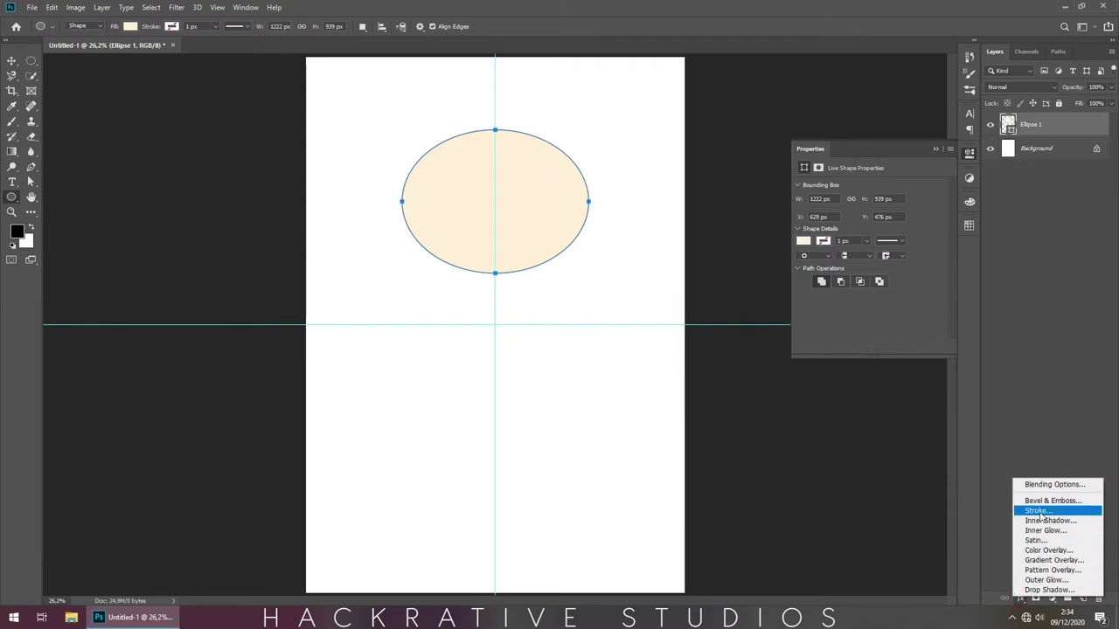
pyautogui.click(1049, 514)
pyautogui.moveTo(794, 320); pyautogui.dragTo(794, 284)
pyautogui.click(912, 307)
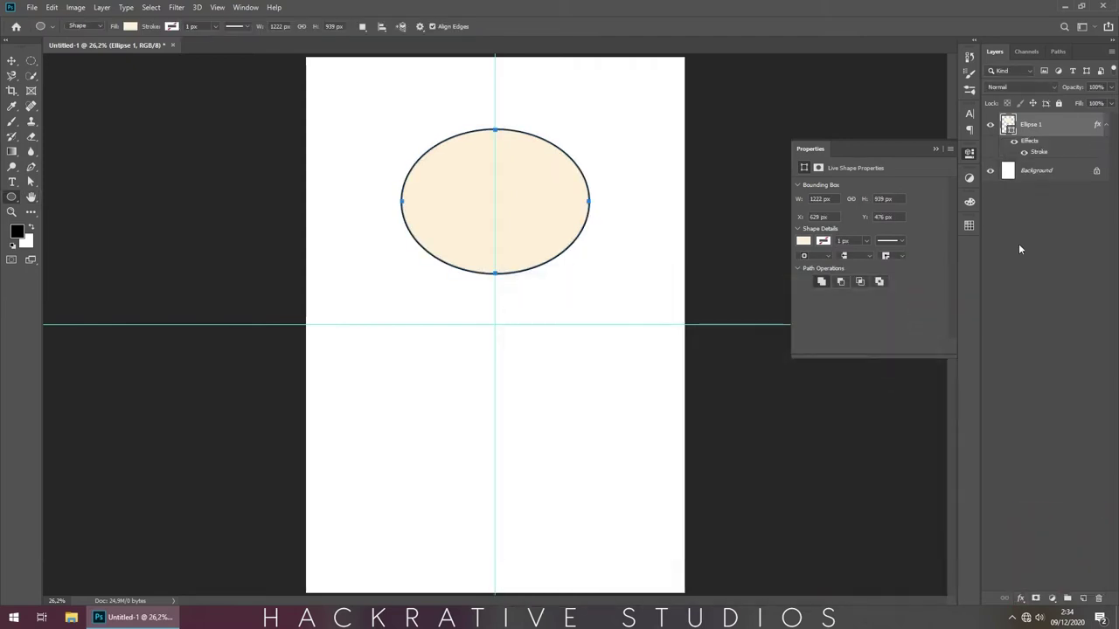
pyautogui.hotkey('ctrl', 'j')
pyautogui.hotkey('ctrl', 't')
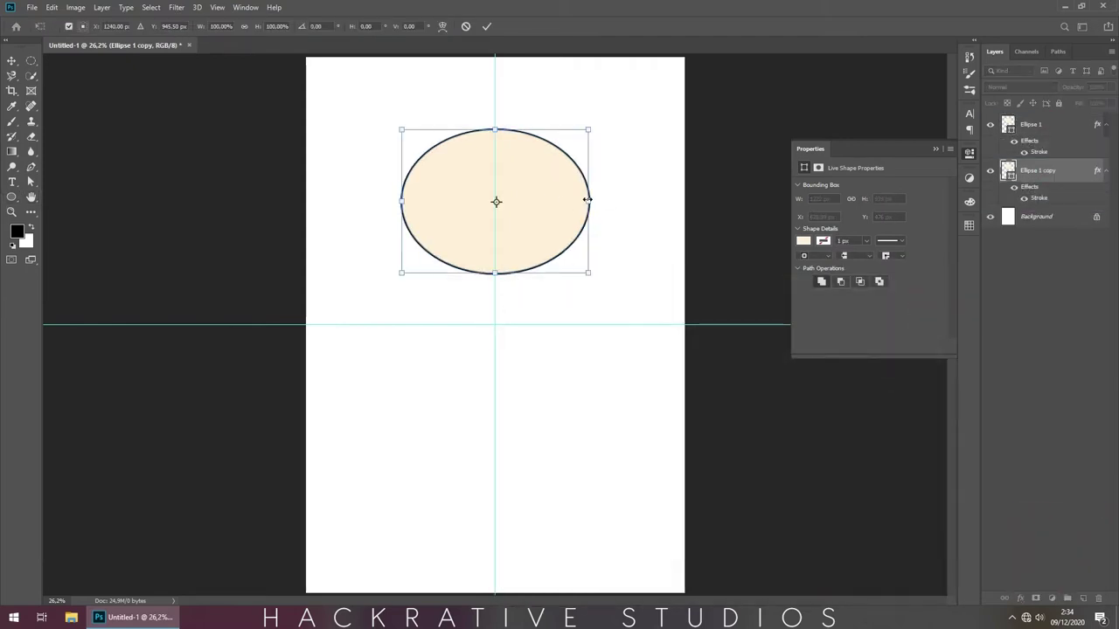
# Step: Widen and reposition the oval copy, then fill it black
pyautogui.moveTo(587, 201); pyautogui.dragTo(609, 200)
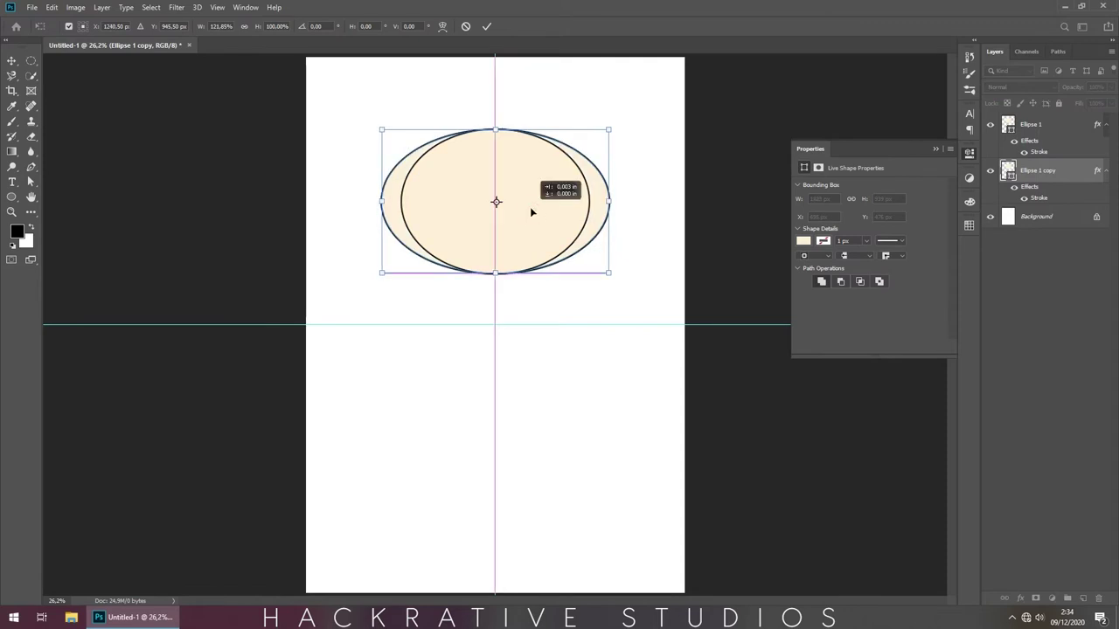
pyautogui.moveTo(530, 209); pyautogui.dragTo(529, 198)
pyautogui.moveTo(515, 261)
pyautogui.mouseDown()
pyautogui.moveTo(516, 273)
pyautogui.moveTo(516, 227)
pyautogui.mouseUp()
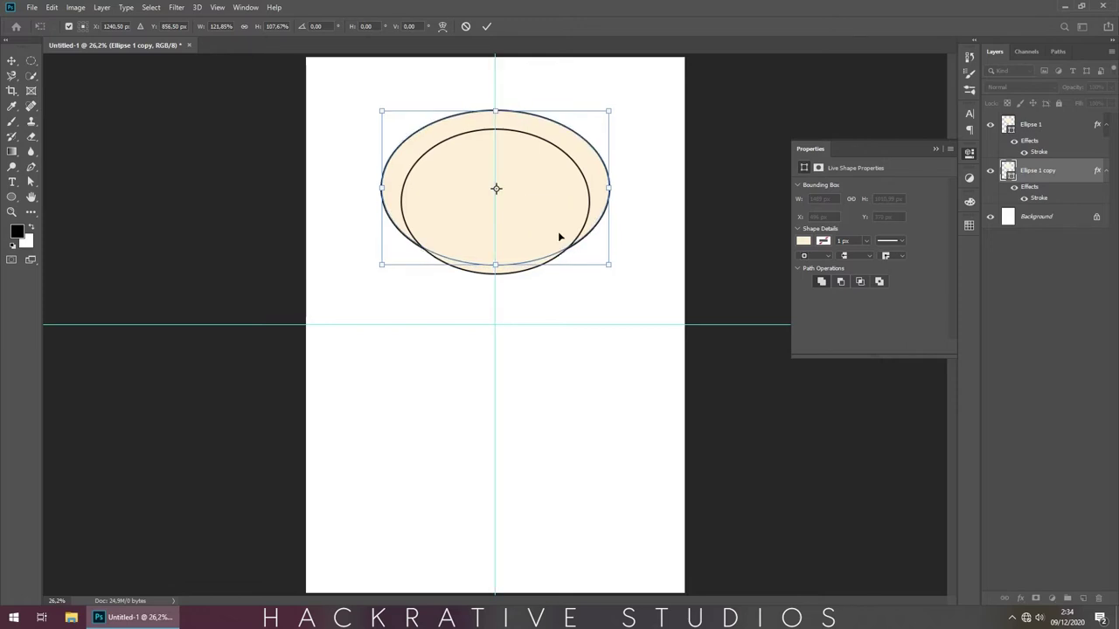
pyautogui.click(653, 456)
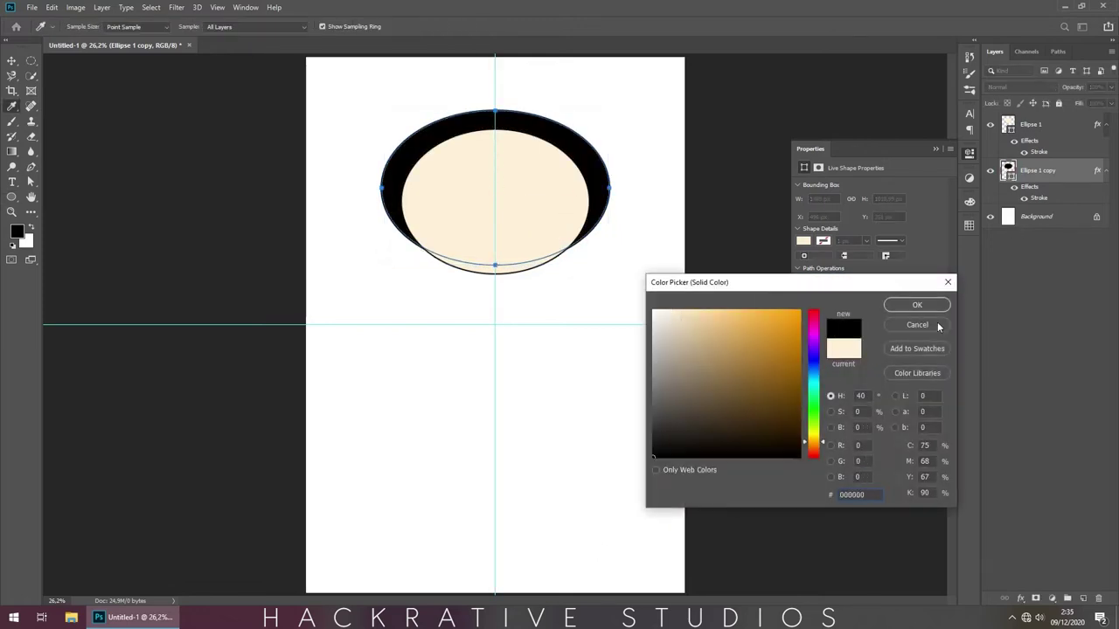
pyautogui.click(917, 304)
# Step: Clear the copy's stroke layer style and rasterize the black shape
pyautogui.rightClick(1058, 171)
pyautogui.click(945, 398)
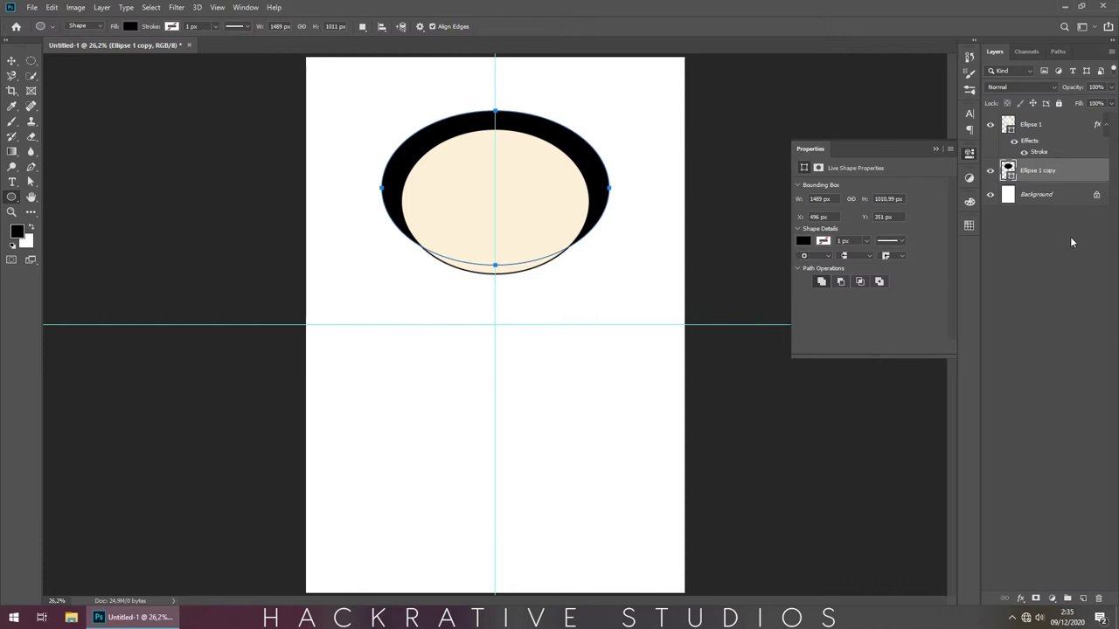
pyautogui.rightClick(1049, 171)
pyautogui.click(926, 287)
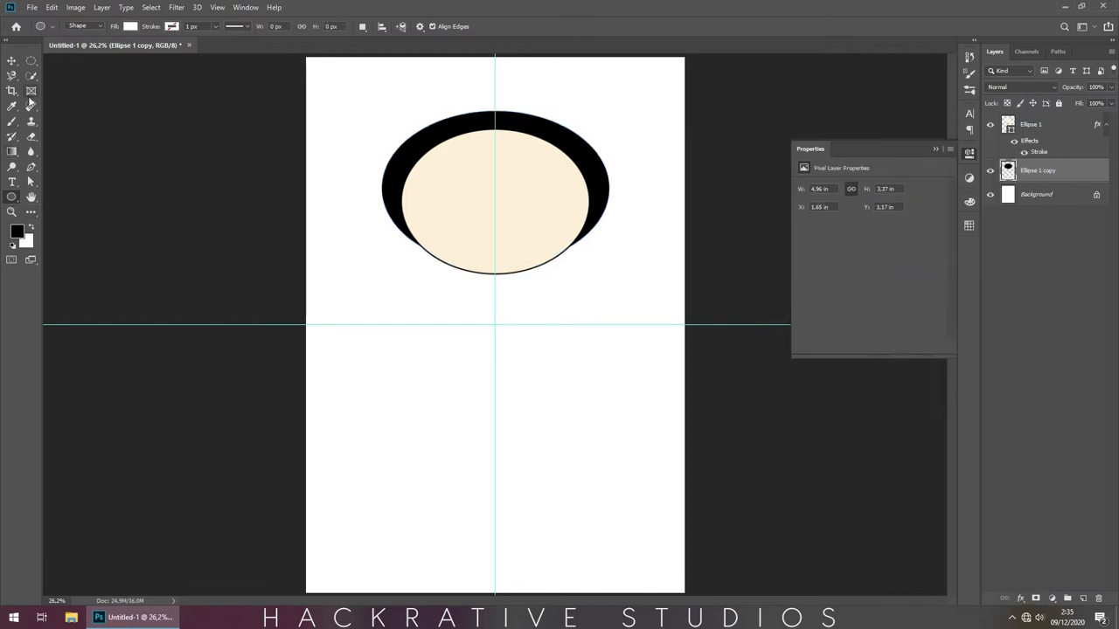
# Step: Erase the top of the black copy with an elliptical marquee band, leaving side crescents
pyautogui.rightClick(31, 60)
pyautogui.click(98, 76)
pyautogui.moveTo(350, 137); pyautogui.dragTo(647, 201)
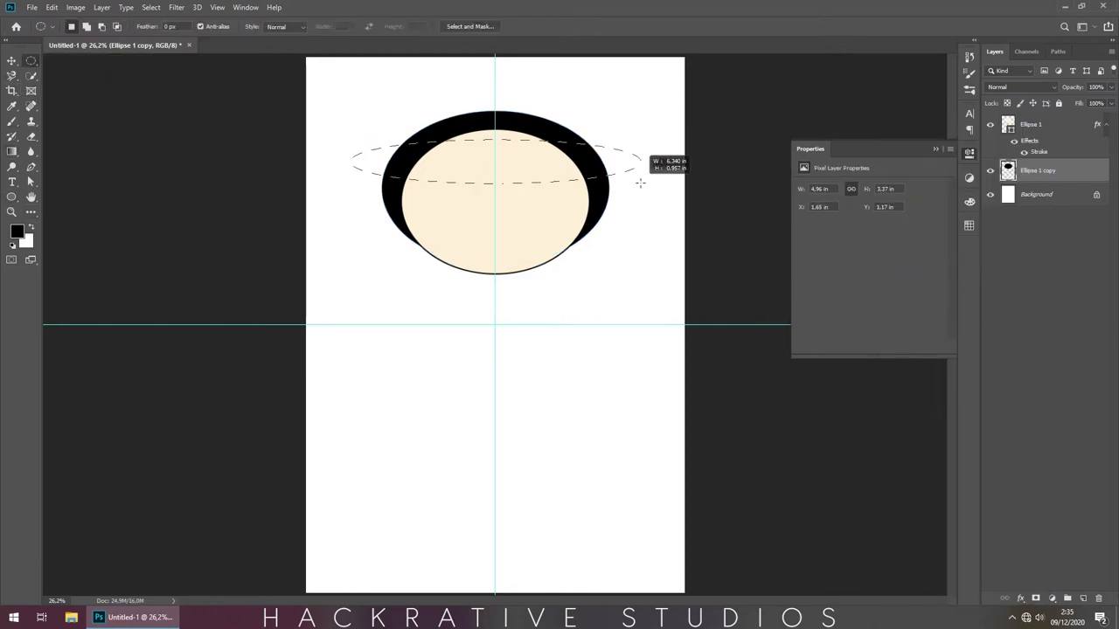
pyautogui.click(32, 137)
pyautogui.click(79, 136)
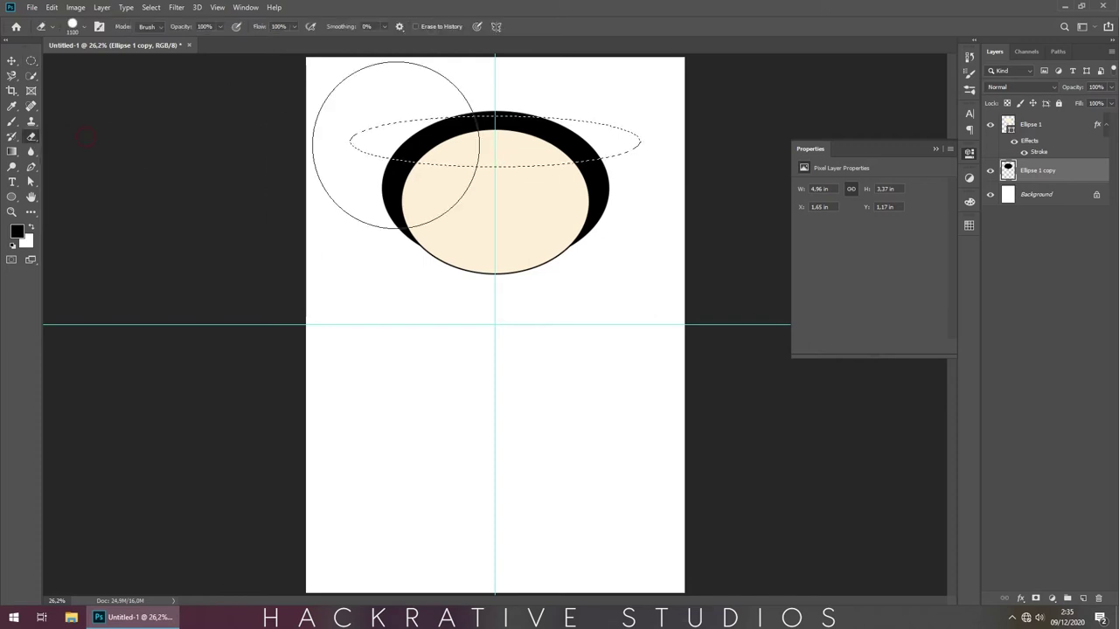
pyautogui.moveTo(395, 139)
pyautogui.mouseDown()
pyautogui.moveTo(461, 126)
pyautogui.moveTo(516, 78)
pyautogui.mouseUp()
pyautogui.hotkey('ctrl', 'd')
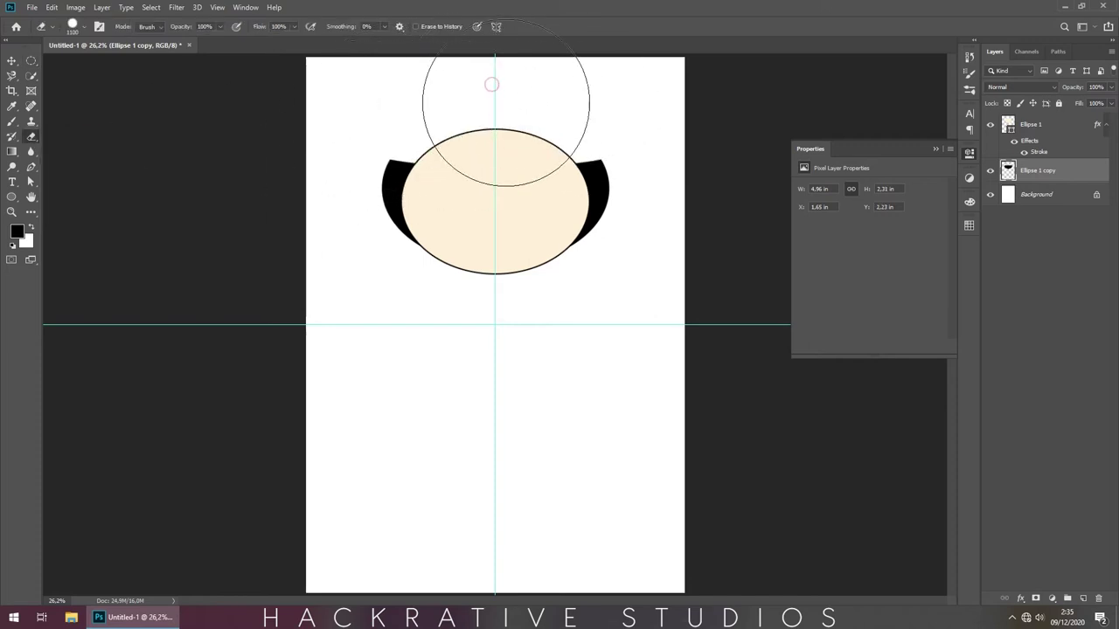
pyautogui.rightClick(30, 167)
pyautogui.click(93, 169)
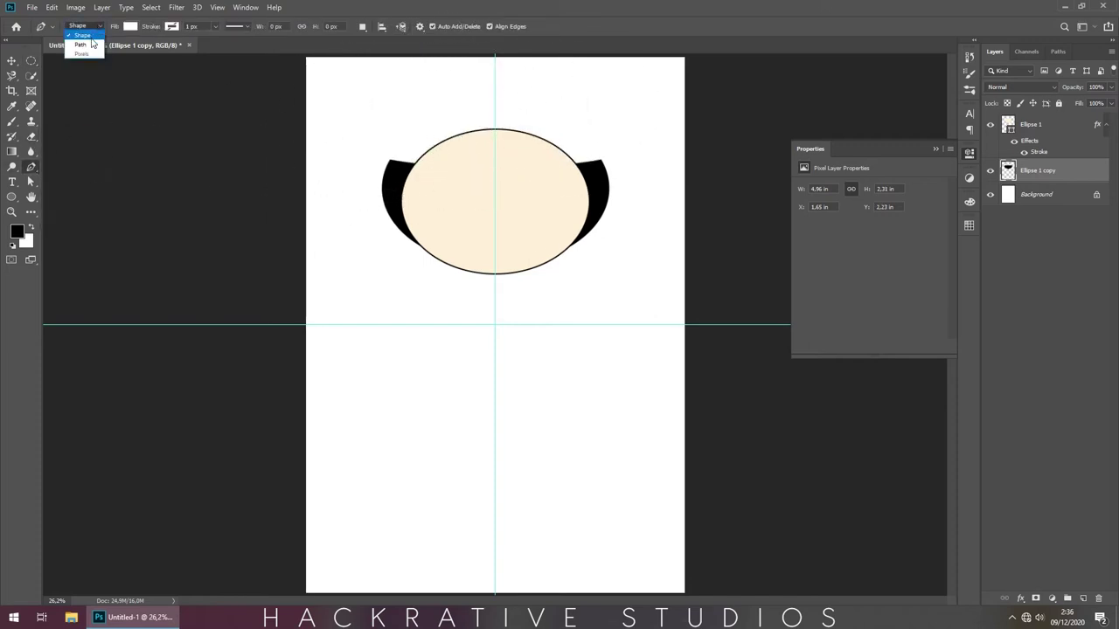
# Step: Trace a fringe shape with the Pen across the top of the face
pyautogui.moveTo(461, 171)
pyautogui.mouseDown()
pyautogui.moveTo(508, 173)
pyautogui.moveTo(438, 188)
pyautogui.moveTo(430, 220)
pyautogui.mouseUp()
pyautogui.click(240, 212)
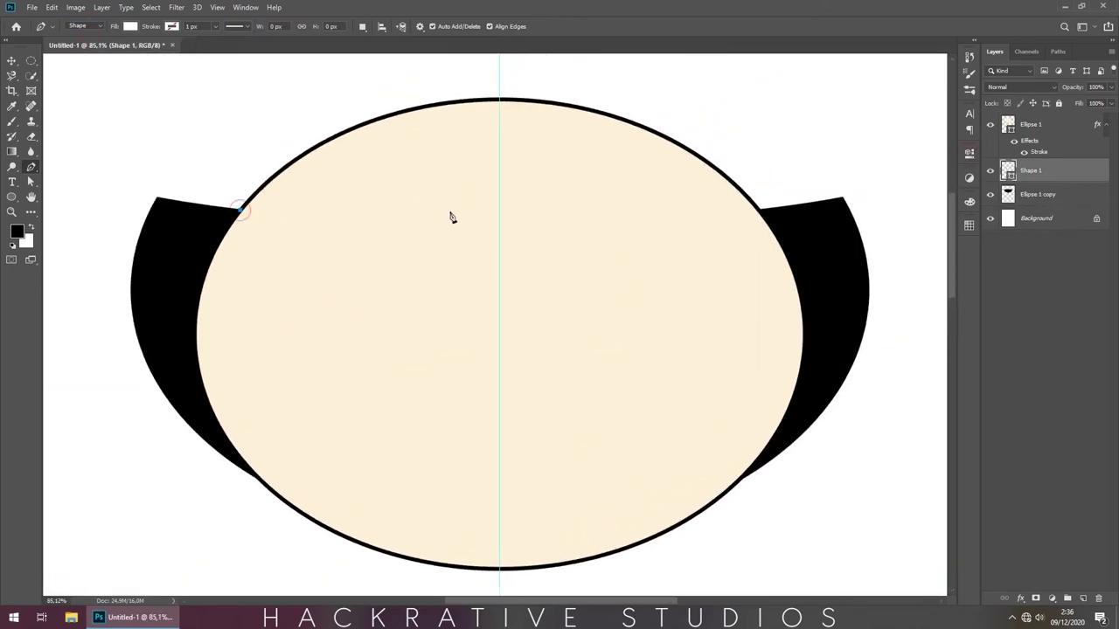
pyautogui.click(479, 221)
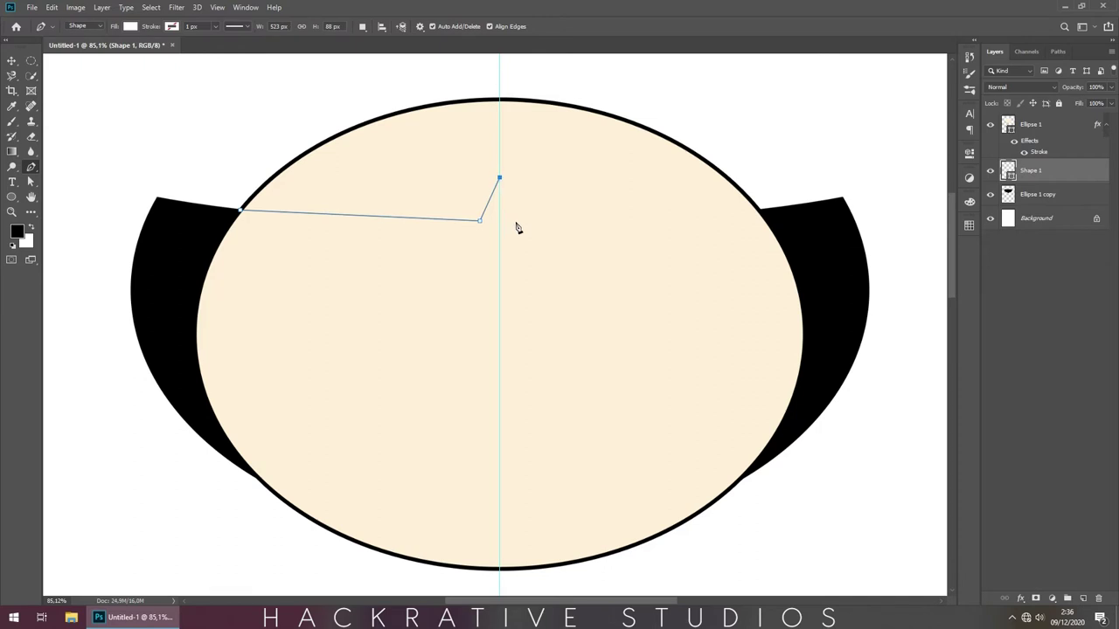
pyautogui.click(759, 211)
pyautogui.moveTo(500, 61); pyautogui.dragTo(324, 68)
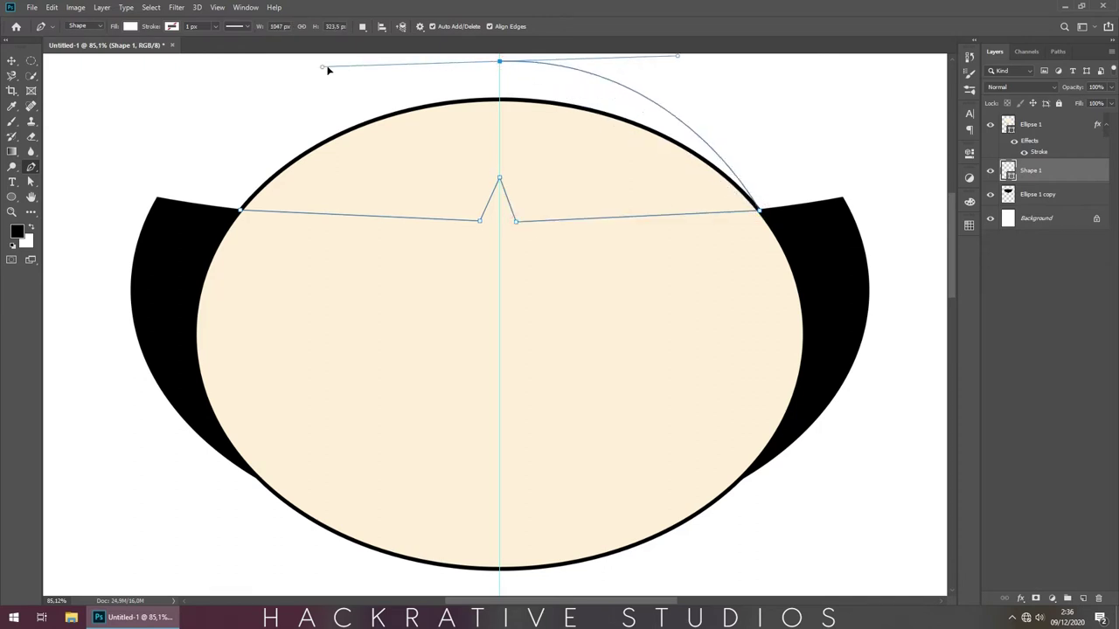
pyautogui.click(240, 212)
# Step: Fill the fringe black, move it above the face layer and clip it to the face
pyautogui.doubleClick(1008, 171)
pyautogui.click(858, 264)
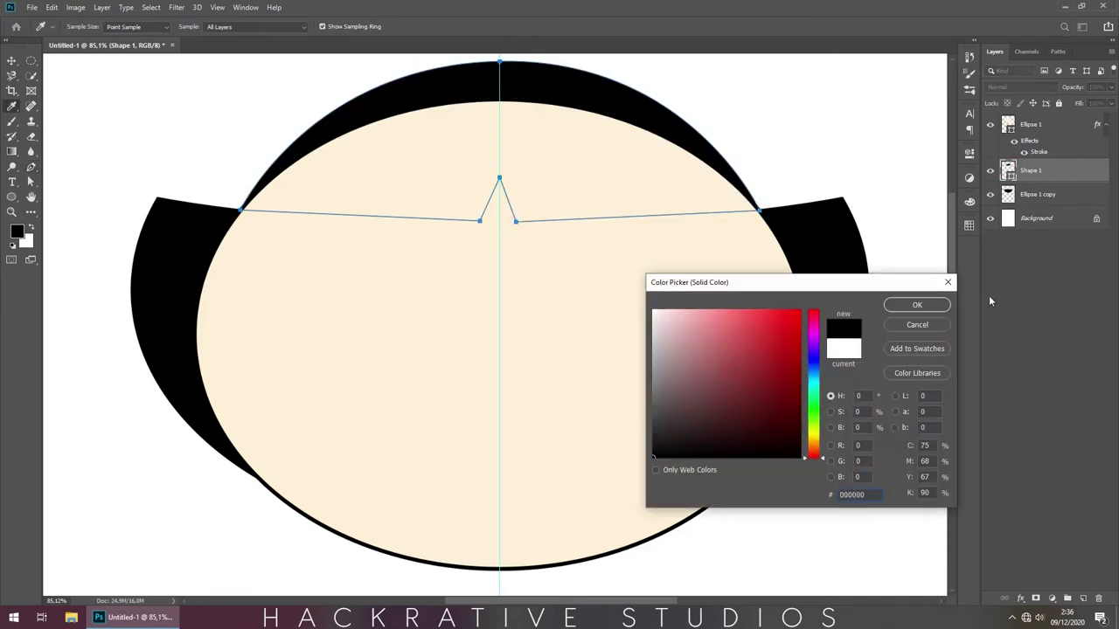
pyautogui.press('Return')
pyautogui.moveTo(1031, 170); pyautogui.dragTo(1031, 122)
pyautogui.rightClick(1041, 129)
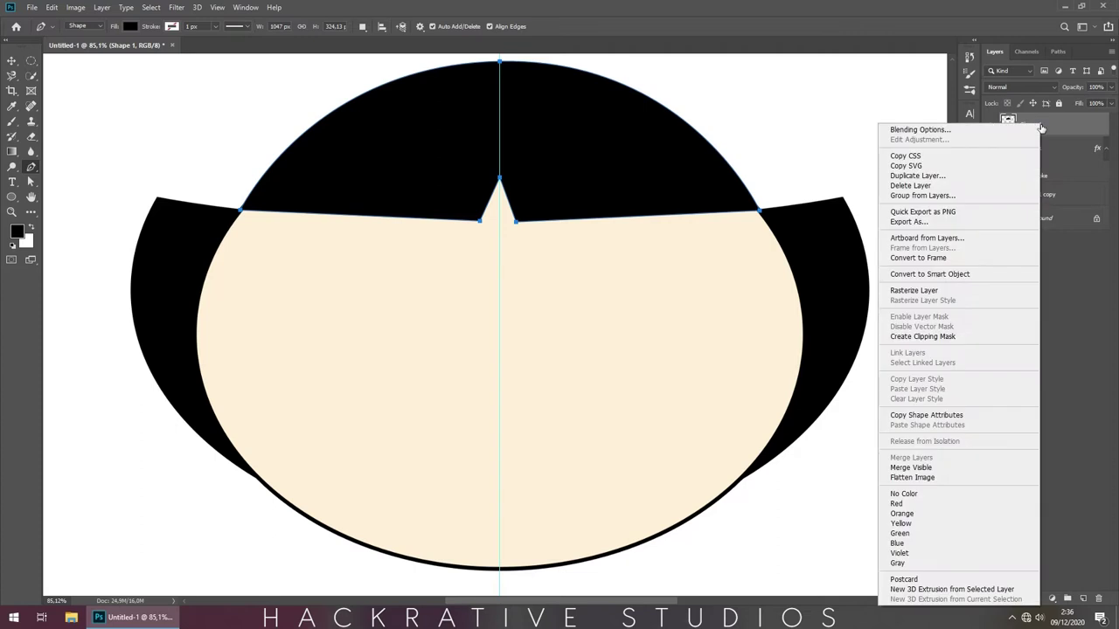
pyautogui.click(923, 337)
# Step: Draw a black spiky hair tuft on the crown and tweak its top point
pyautogui.scroll(1, 50, 151)
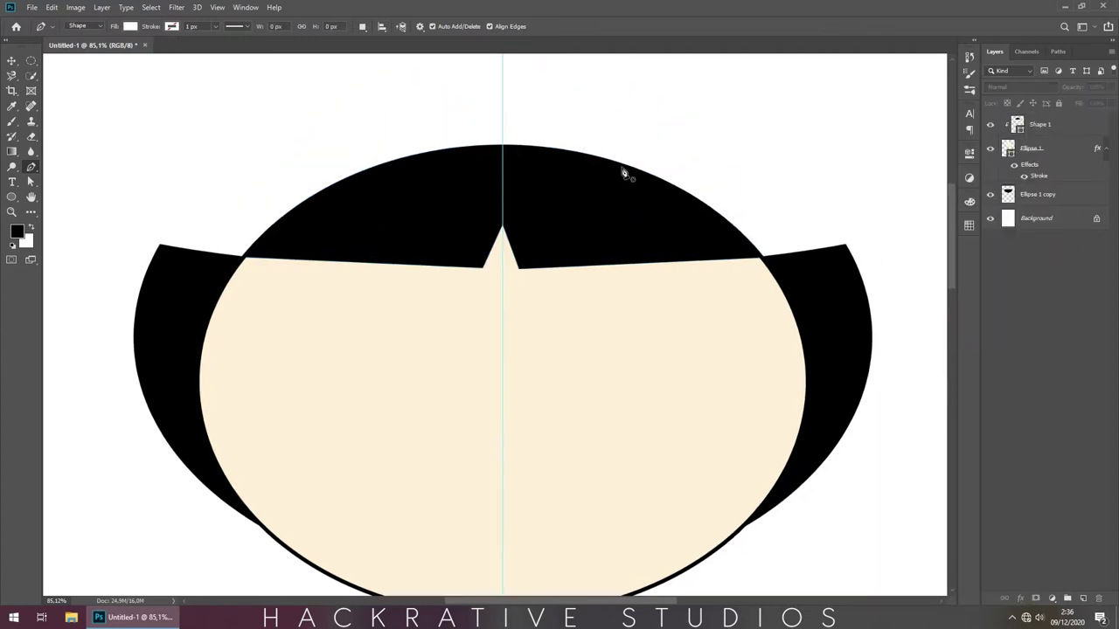
pyautogui.click(610, 163)
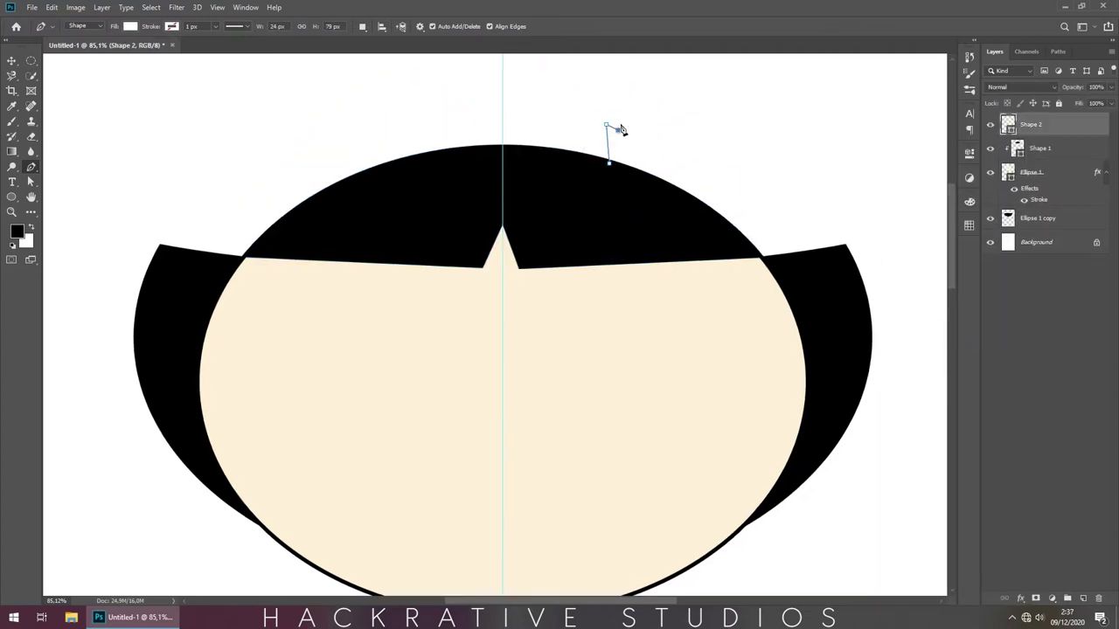
pyautogui.click(624, 112)
pyautogui.click(643, 178)
pyautogui.click(609, 164)
pyautogui.doubleClick(1008, 125)
pyautogui.click(928, 300)
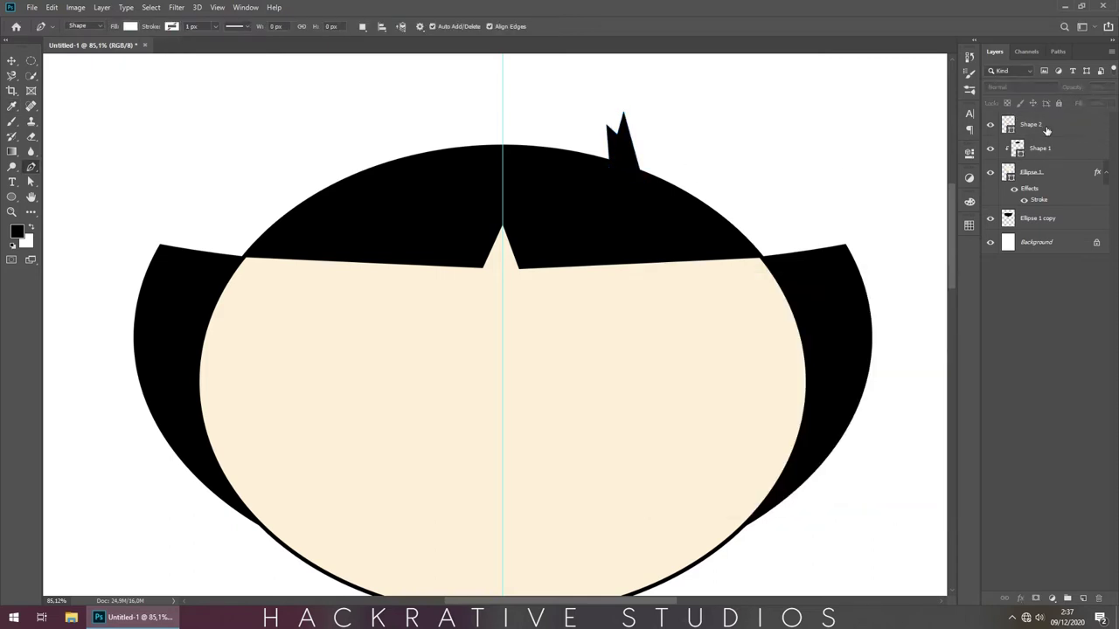
pyautogui.press('a')
pyautogui.moveTo(623, 112); pyautogui.dragTo(626, 110)
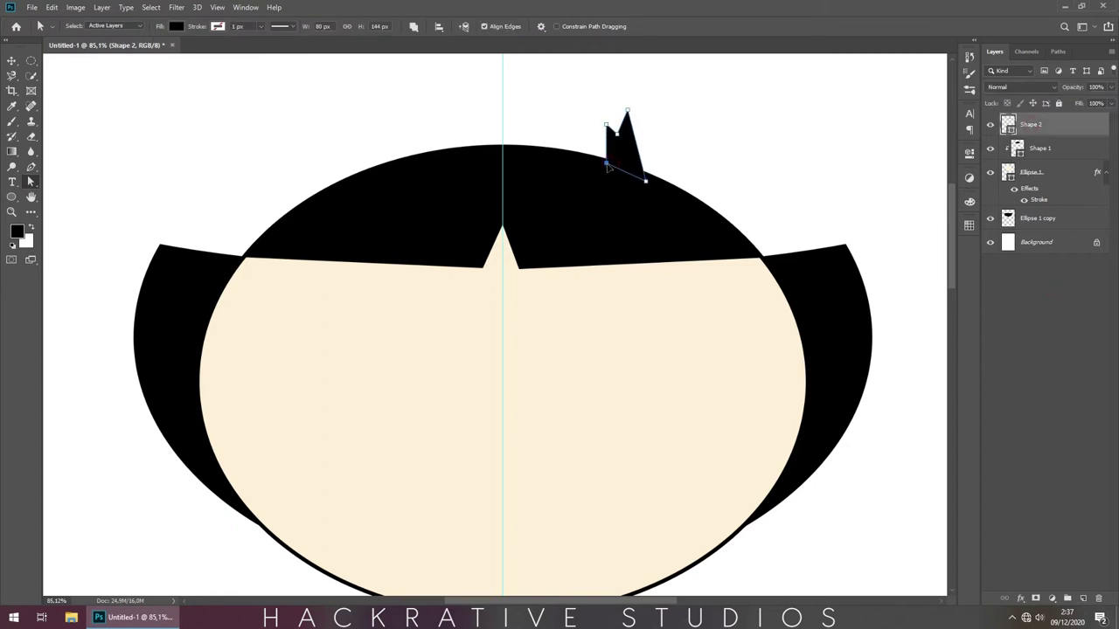
pyautogui.click(1029, 281)
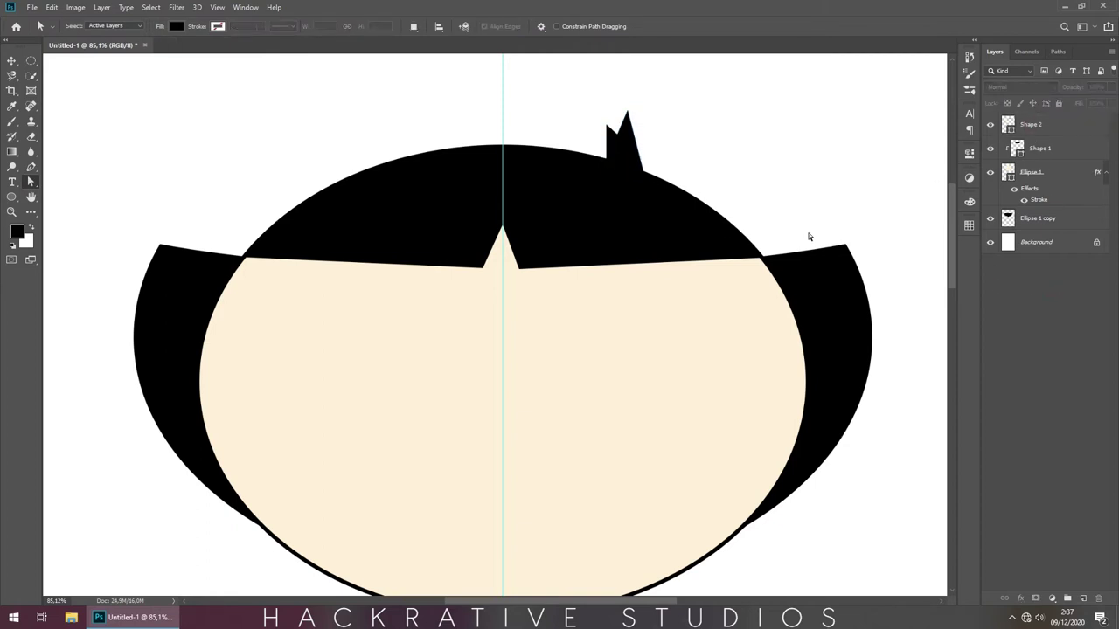
# Step: Draw a white ellipse over the left of the face with a black Stroke outline
pyautogui.scroll(-3, 762, 396)
pyautogui.rightClick(12, 197)
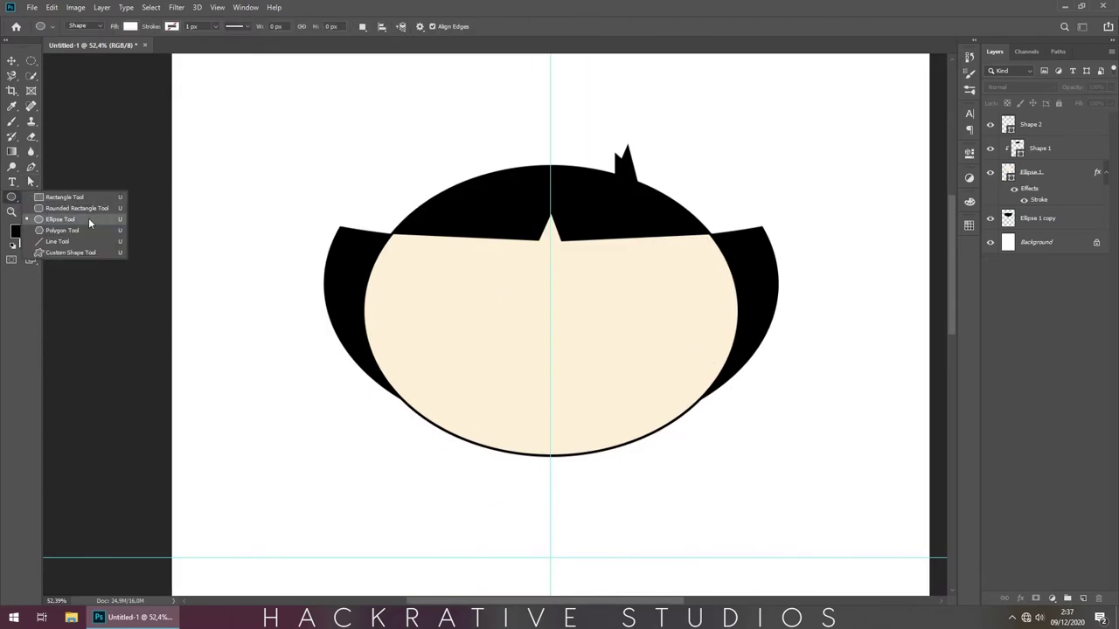
pyautogui.click(70, 218)
pyautogui.moveTo(297, 210); pyautogui.dragTo(536, 395)
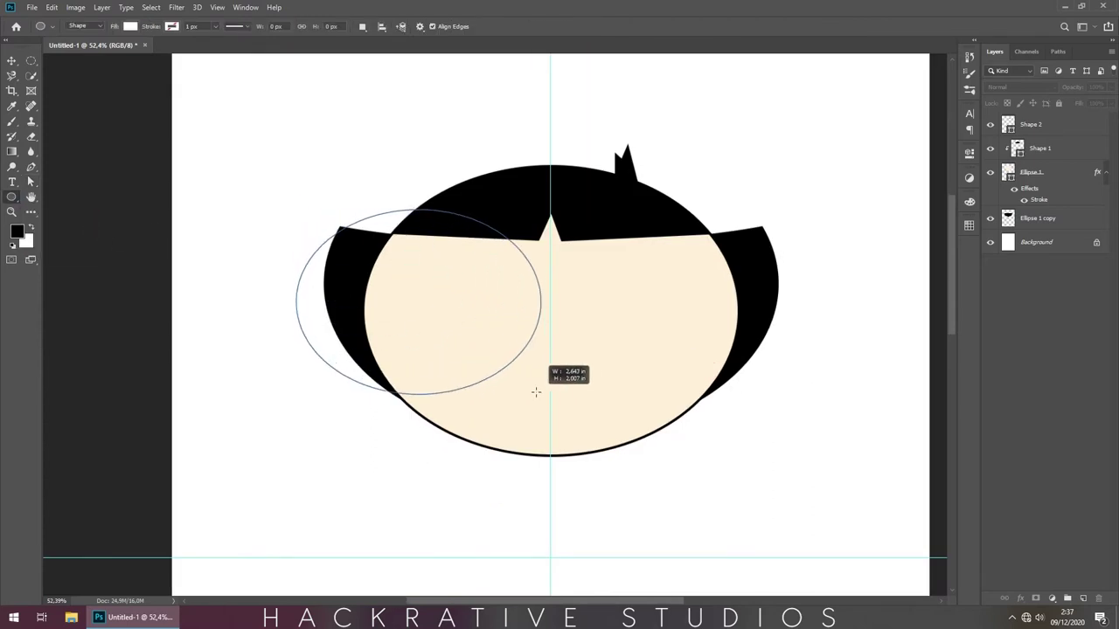
pyautogui.click(1020, 598)
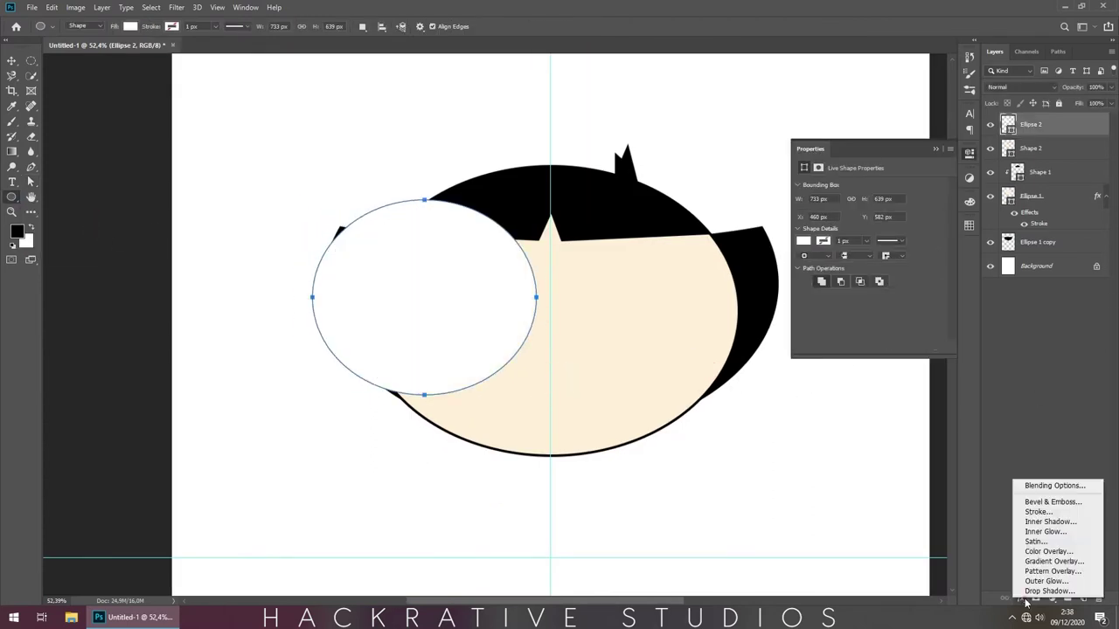
pyautogui.click(1040, 517)
pyautogui.click(920, 305)
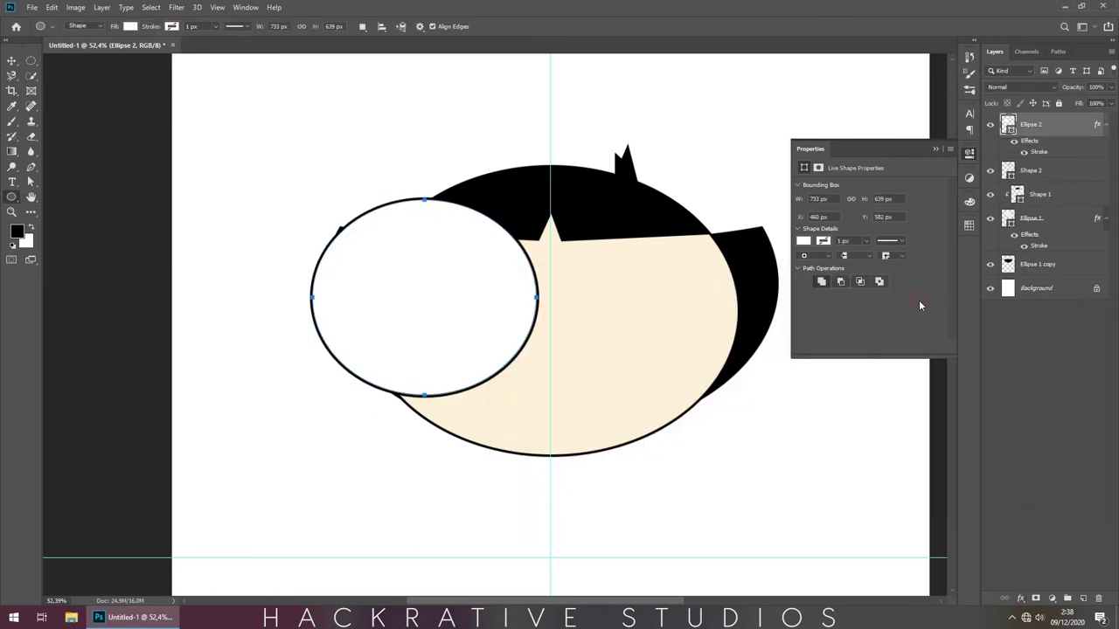
# Step: Group the head layers as 'head' and the eye ellipse into its own 'eye' group
pyautogui.click(1032, 170)
pyautogui.keyDown('shift'); pyautogui.click(1045, 266); pyautogui.keyUp('shift')
pyautogui.hotkey('ctrl', 'g')
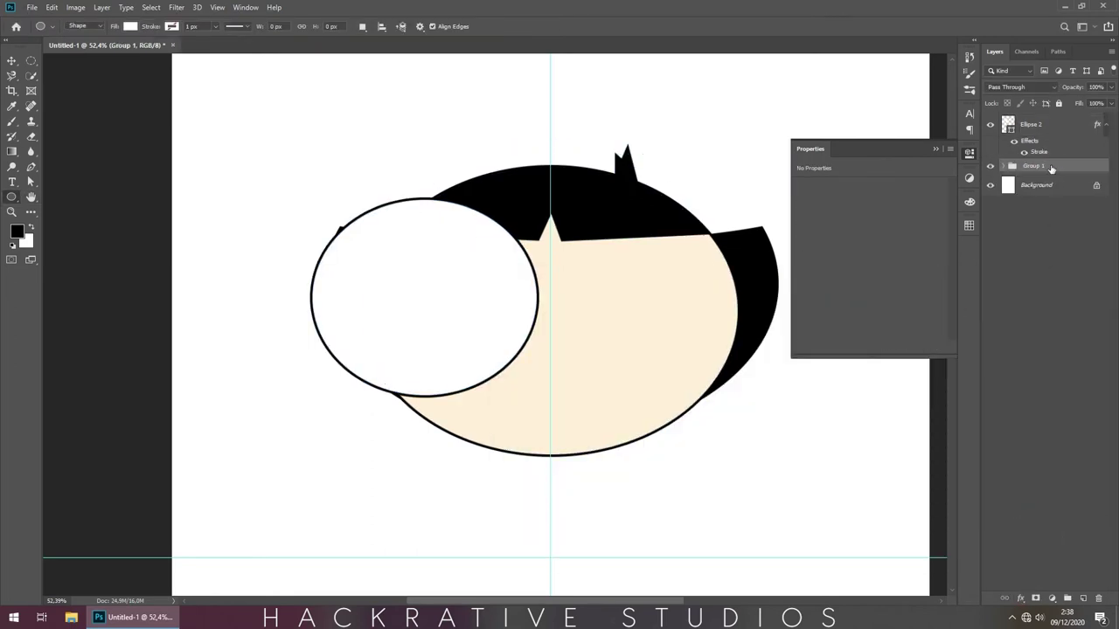
pyautogui.write('ead')
pyautogui.press('Return')
pyautogui.click(1032, 124)
pyautogui.hotkey('ctrl', 'g')
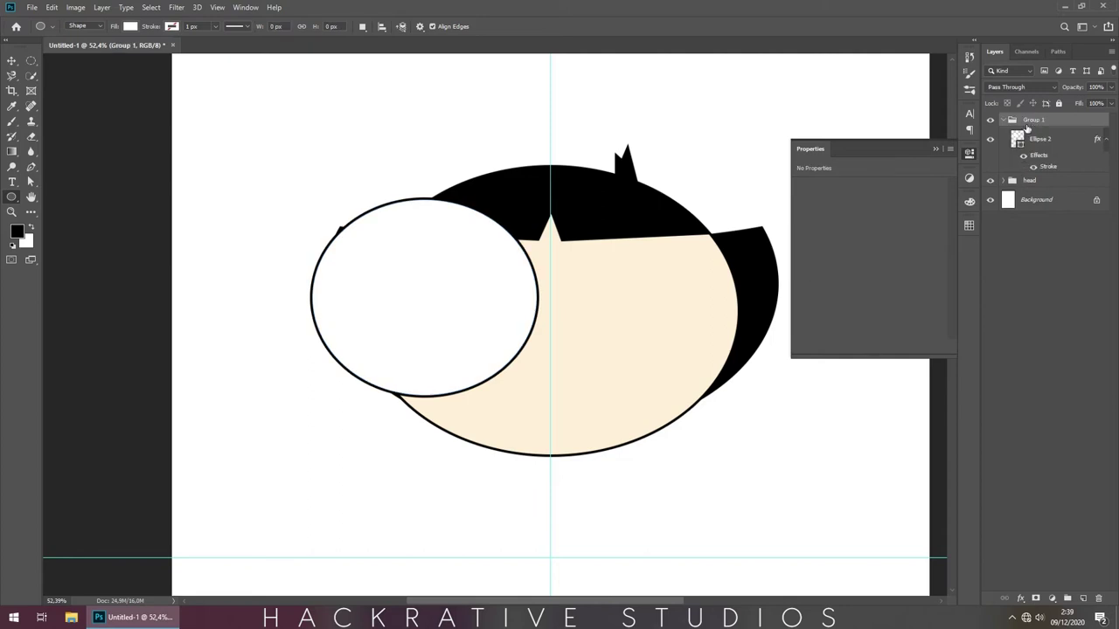
pyautogui.write('eye')
pyautogui.click(1046, 142)
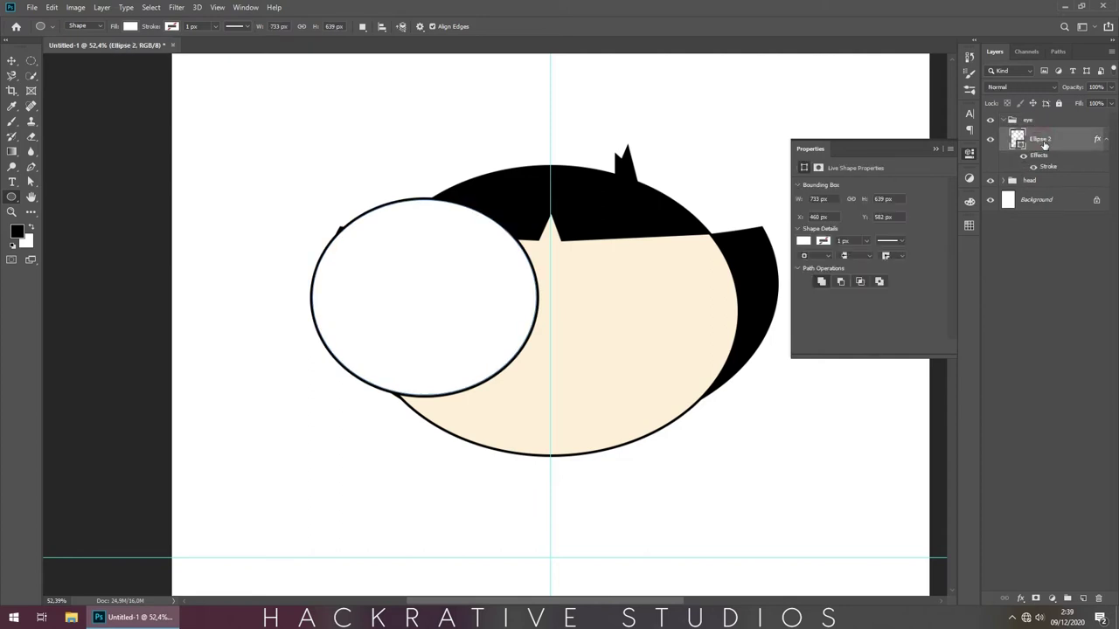
# Step: Duplicate the eye ellipse, recolour it green #10bd10 and shift it right as the iris
pyautogui.hotkey('ctrl', 'j')
pyautogui.rightClick(1048, 145)
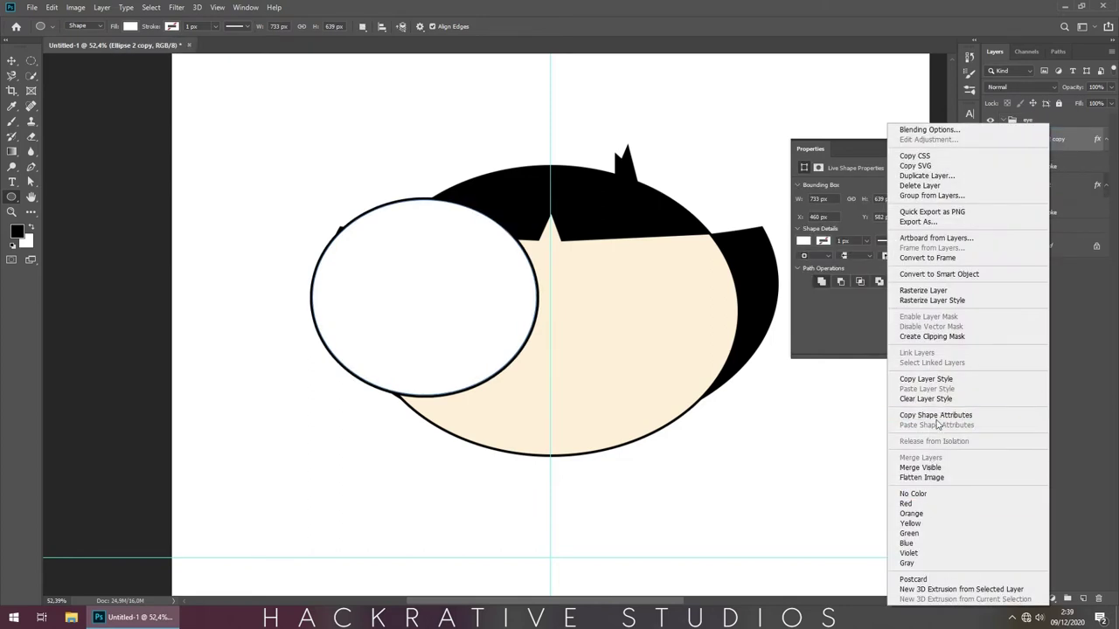
pyautogui.click(1049, 147)
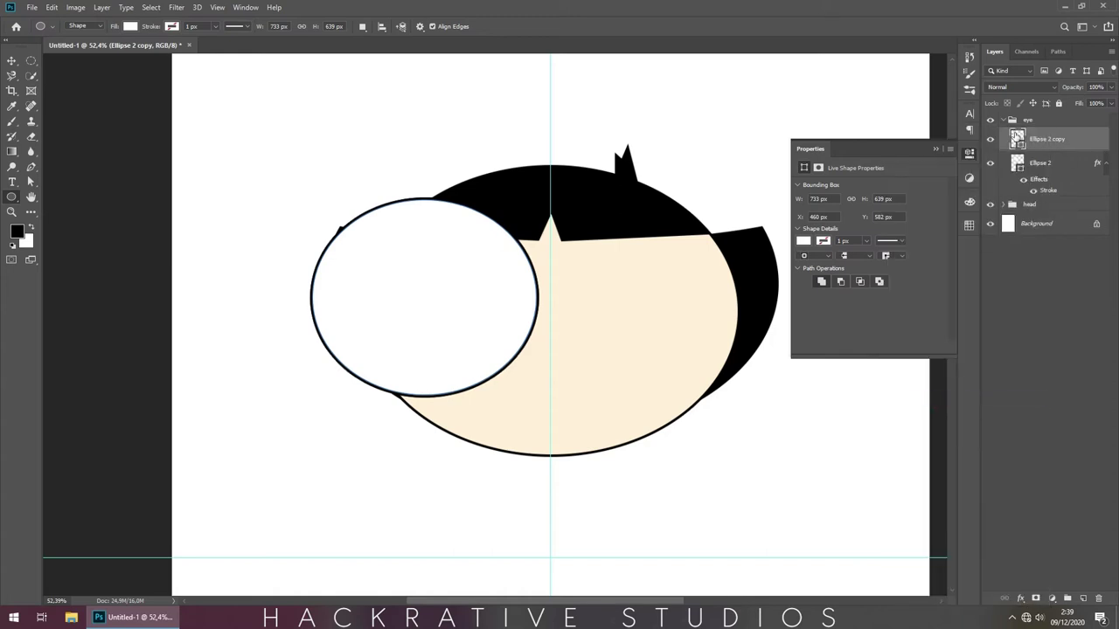
pyautogui.doubleClick(1016, 138)
pyautogui.click(814, 408)
pyautogui.click(788, 349)
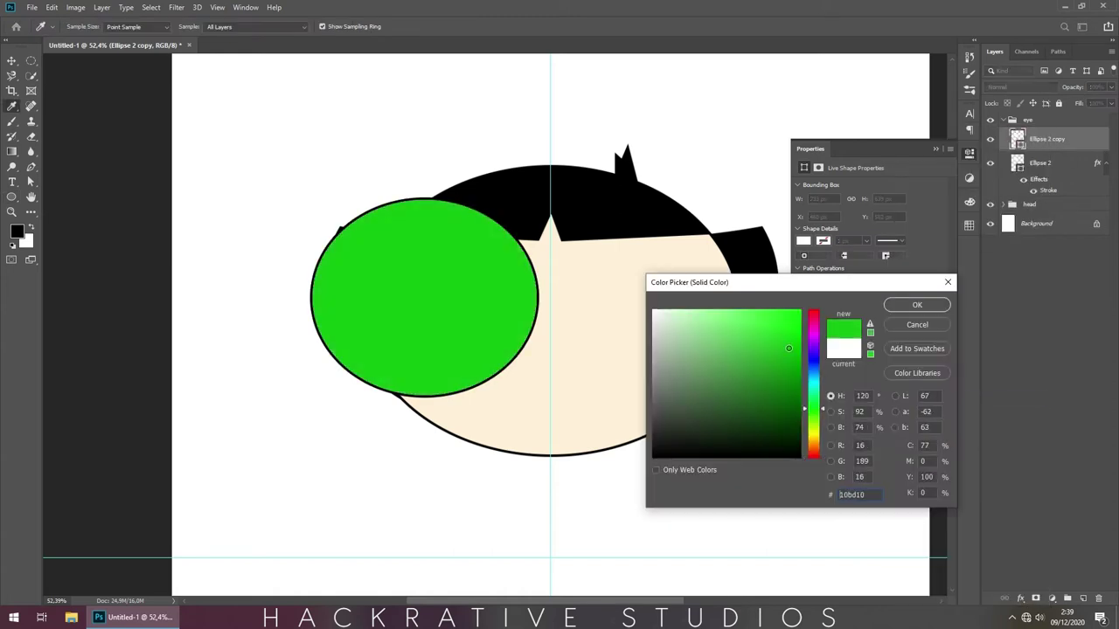
pyautogui.click(893, 309)
pyautogui.hotkey('ctrl', 't')
pyautogui.moveTo(477, 301); pyautogui.dragTo(538, 307)
pyautogui.press('Return')
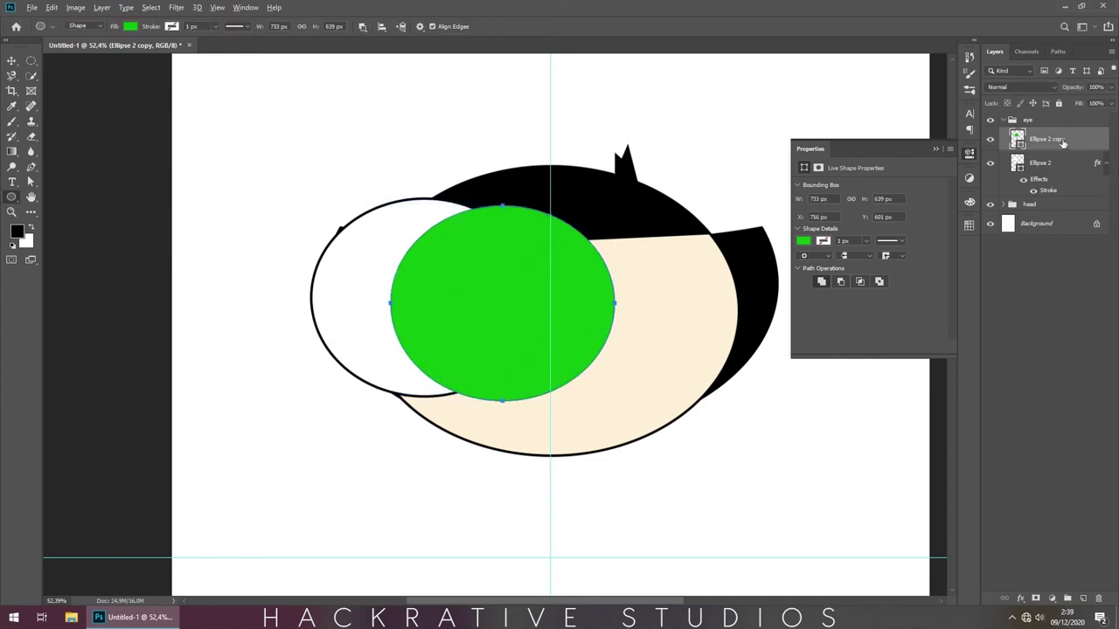
# Step: Duplicate the iris, fill it black and shrink it into a pupil
pyautogui.hotkey('ctrl', 'j')
pyautogui.doubleClick(1016, 137)
pyautogui.write('000000')
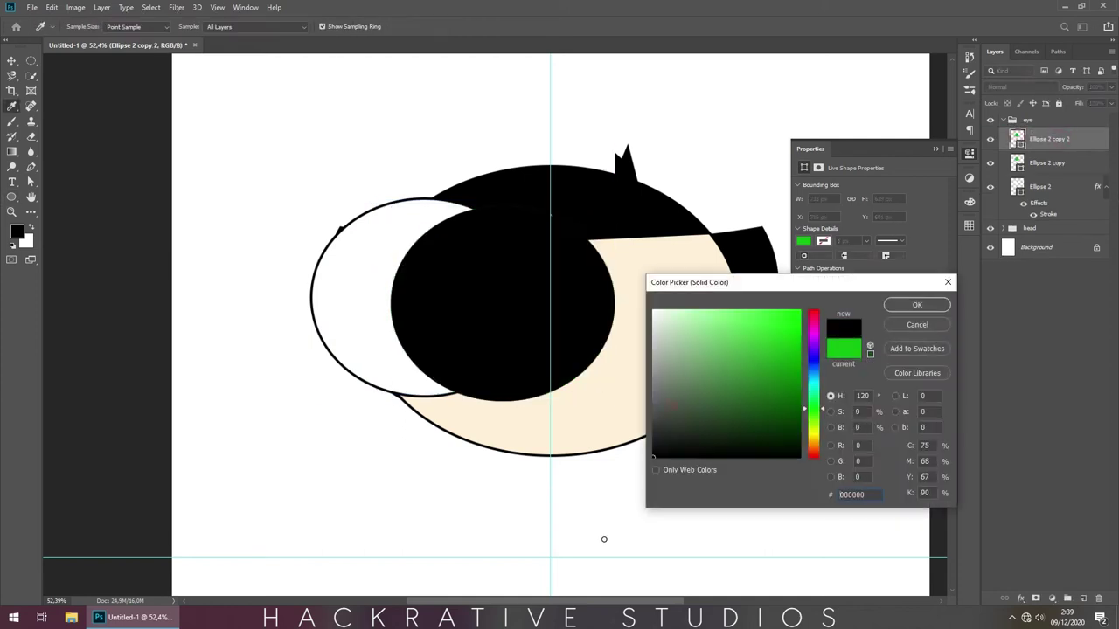
pyautogui.click(919, 233)
pyautogui.hotkey('ctrl', 't')
pyautogui.moveTo(614, 207); pyautogui.dragTo(599, 219)
pyautogui.press('Return')
# Step: Duplicate the pupil, fill it white and shrink it into a small highlight
pyautogui.hotkey('ctrl', 'j')
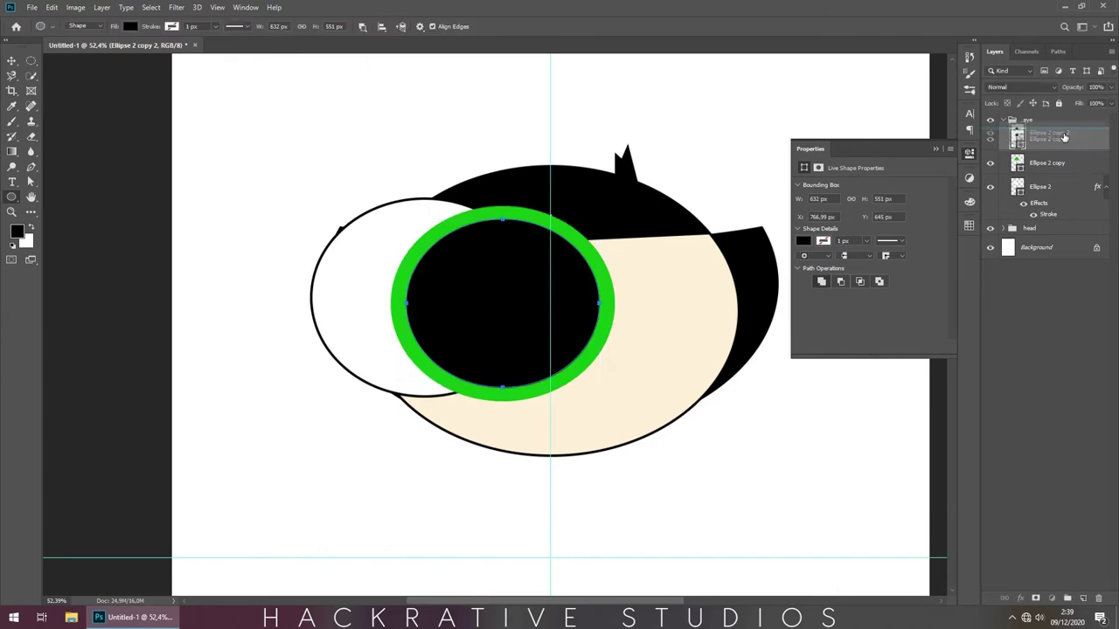
pyautogui.doubleClick(1017, 137)
pyautogui.click(653, 311)
pyautogui.click(928, 304)
pyautogui.hotkey('ctrl', 't')
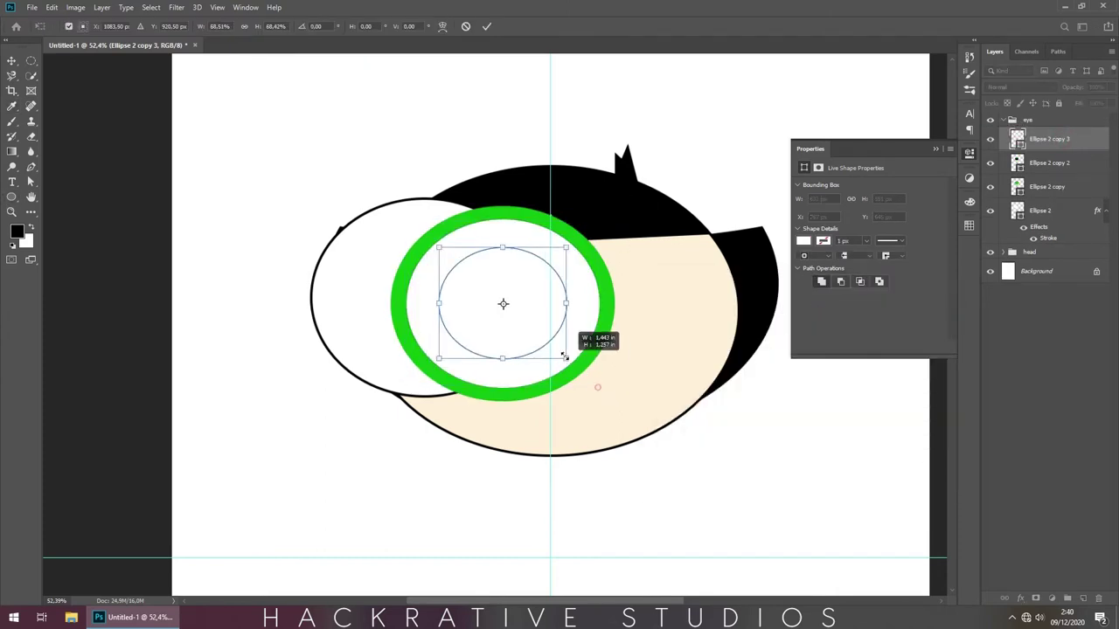
pyautogui.moveTo(562, 352); pyautogui.dragTo(528, 326)
pyautogui.press('Return')
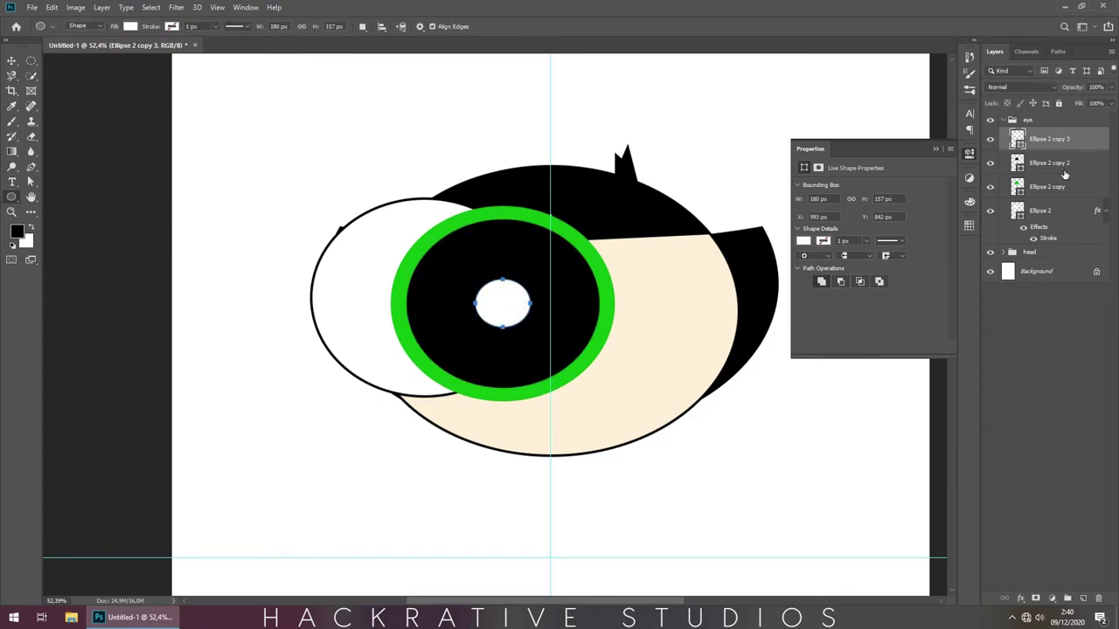
# Step: Clip the iris, pupil and highlight to the eye white and nudge the highlight up
pyautogui.keyDown('shift'); pyautogui.click(1063, 196); pyautogui.keyUp('shift')
pyautogui.rightClick(1063, 196)
pyautogui.click(979, 349)
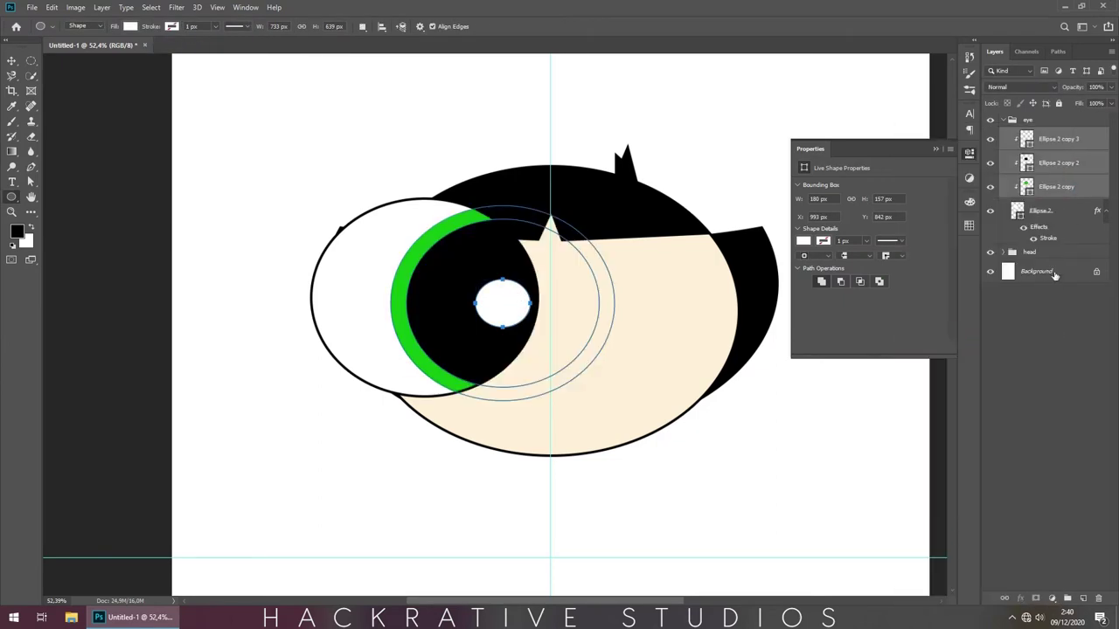
pyautogui.moveTo(503, 302); pyautogui.dragTo(503, 294)
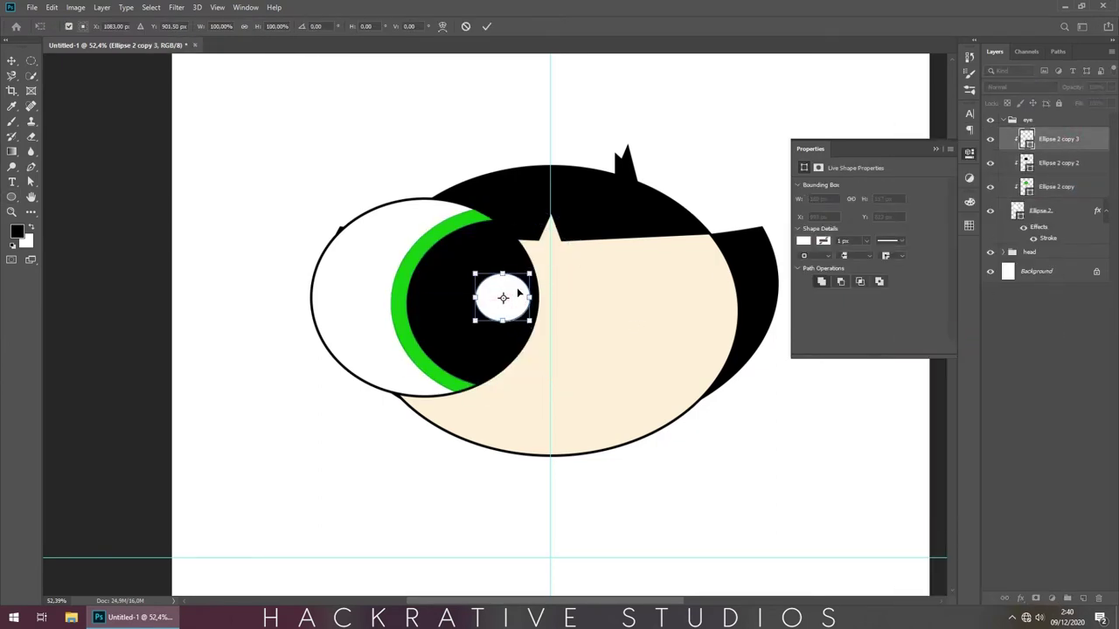
pyautogui.keyDown('shift'); pyautogui.click(1060, 215); pyautogui.keyUp('shift')
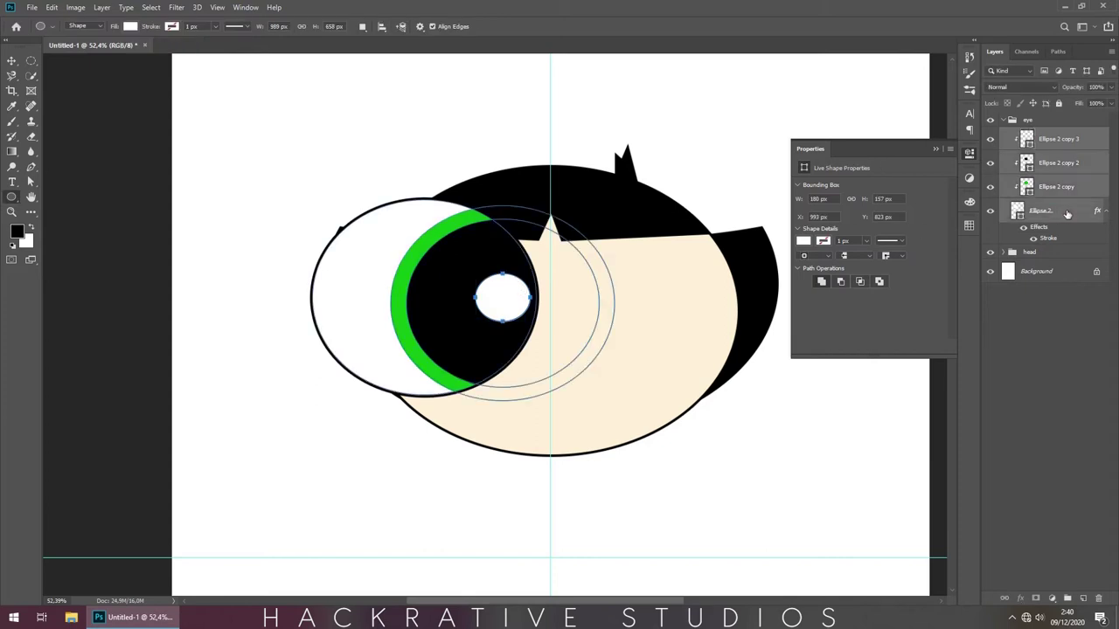
# Step: Make the eye a smart object, move it below Shape 2 in the head group and clip it
pyautogui.rightClick(1066, 215)
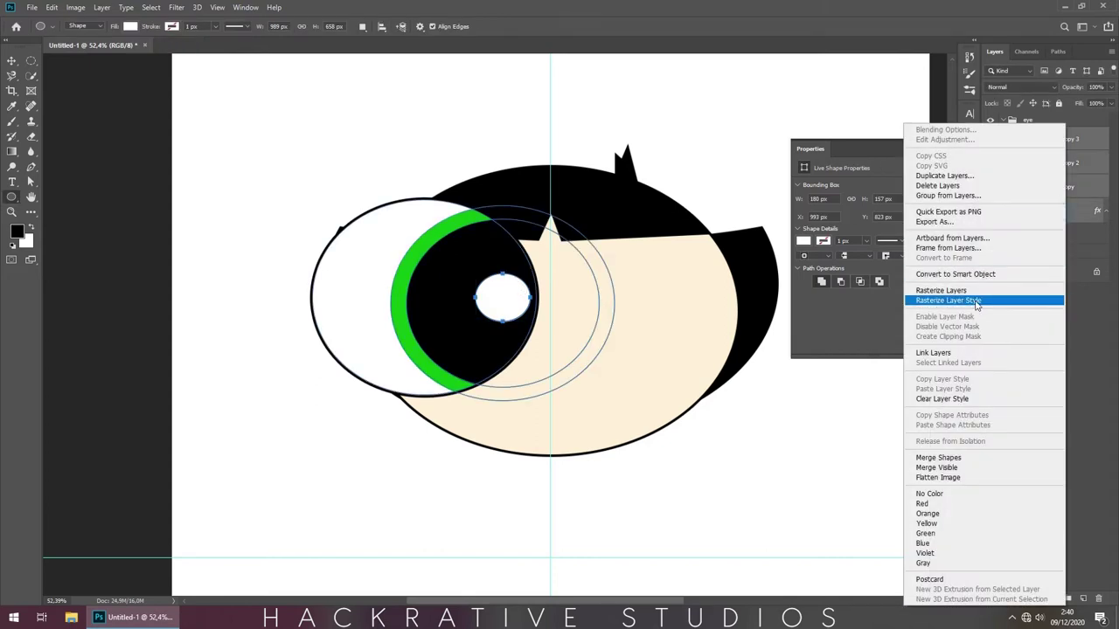
pyautogui.click(972, 274)
pyautogui.click(1006, 135)
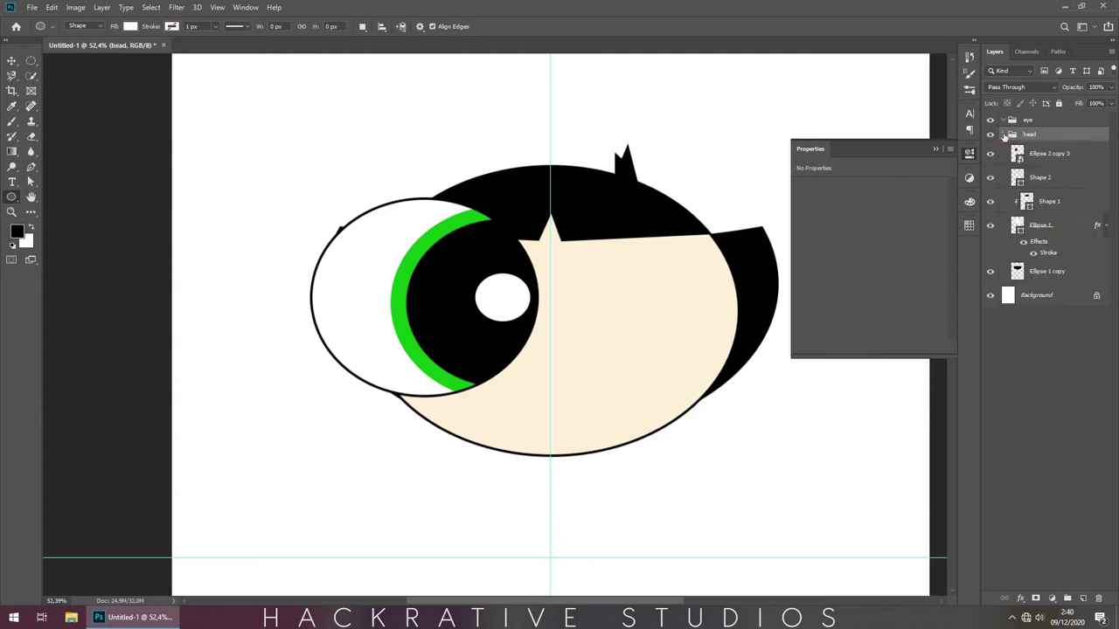
pyautogui.rightClick(1004, 136)
pyautogui.click(1045, 175)
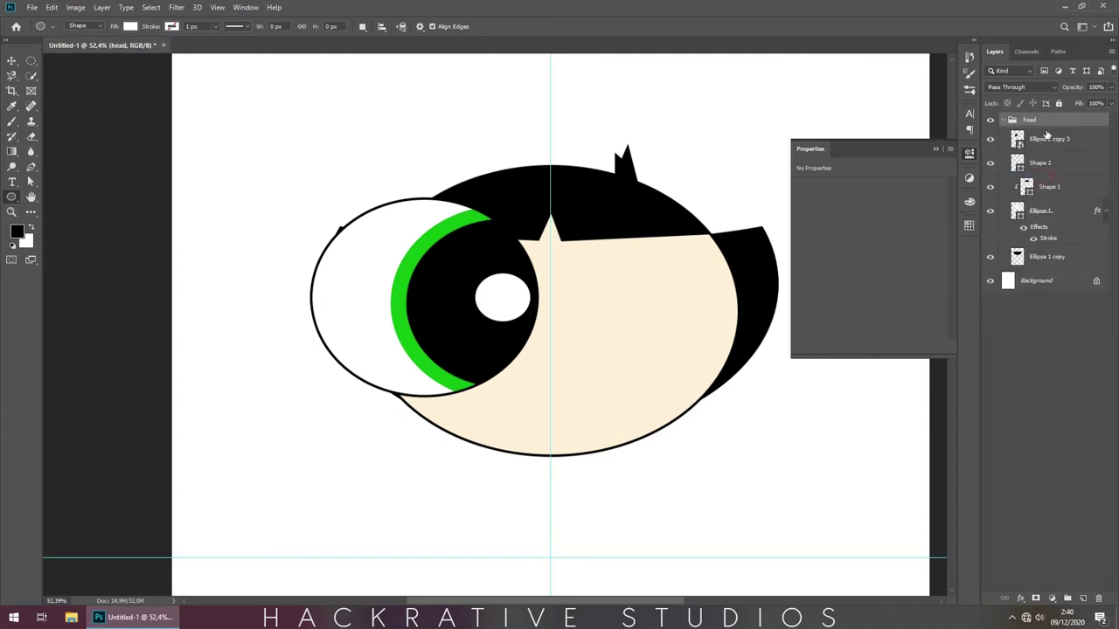
pyautogui.click(1052, 142)
pyautogui.moveTo(1052, 142)
pyautogui.mouseDown()
pyautogui.moveTo(1052, 171)
pyautogui.moveTo(1071, 194)
pyautogui.mouseUp()
pyautogui.rightClick(1058, 163)
pyautogui.click(965, 364)
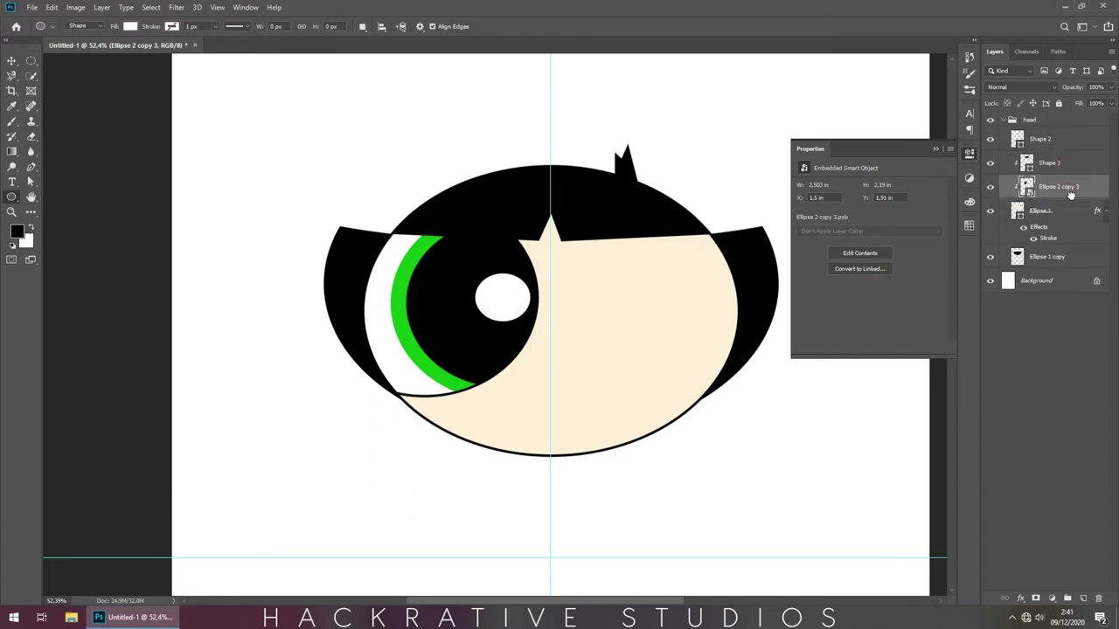
# Step: Duplicate the eye, flip it horizontally and place it as the right eye
pyautogui.hotkey('ctrl', 'j')
pyautogui.hotkey('ctrl', 't')
pyautogui.rightClick(500, 291)
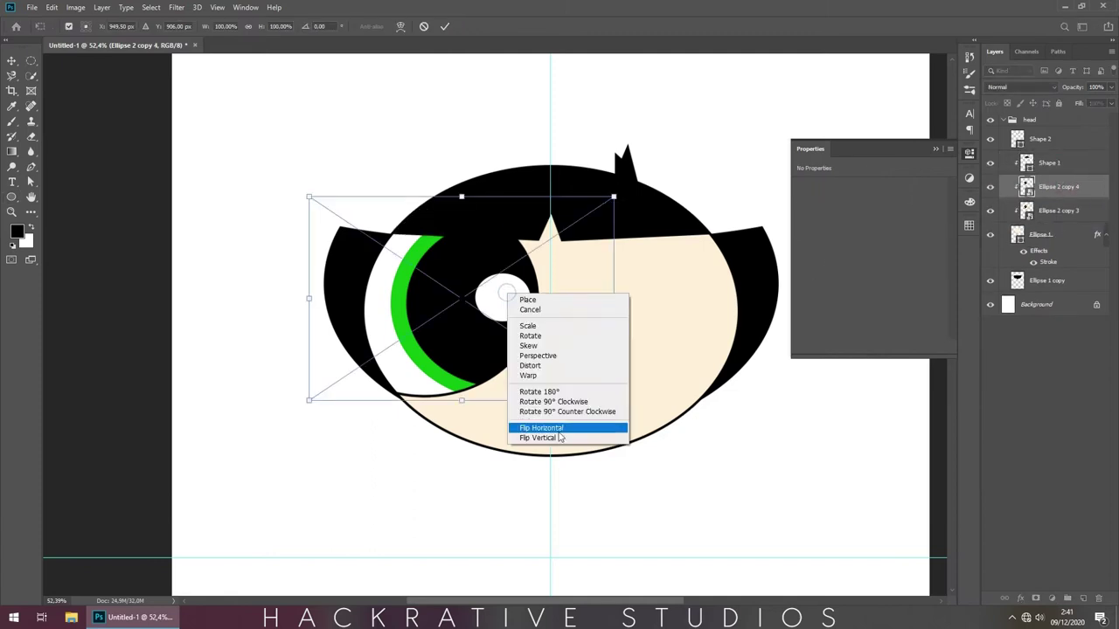
pyautogui.click(568, 428)
pyautogui.moveTo(496, 303); pyautogui.dragTo(675, 302)
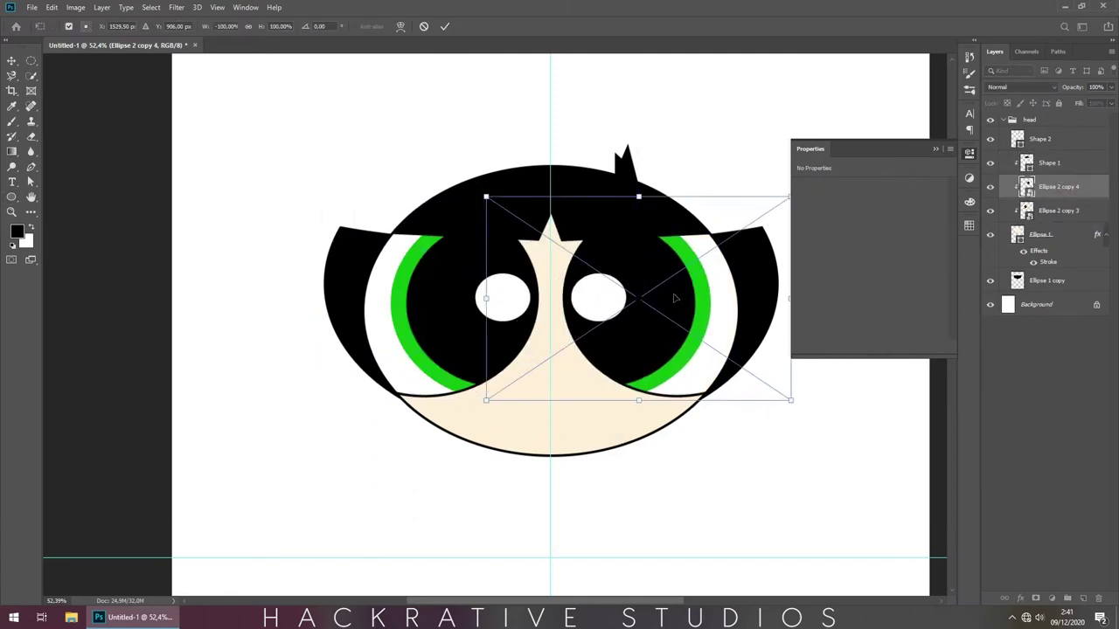
pyautogui.press('Return')
pyautogui.press('u')
pyautogui.click(1054, 212)
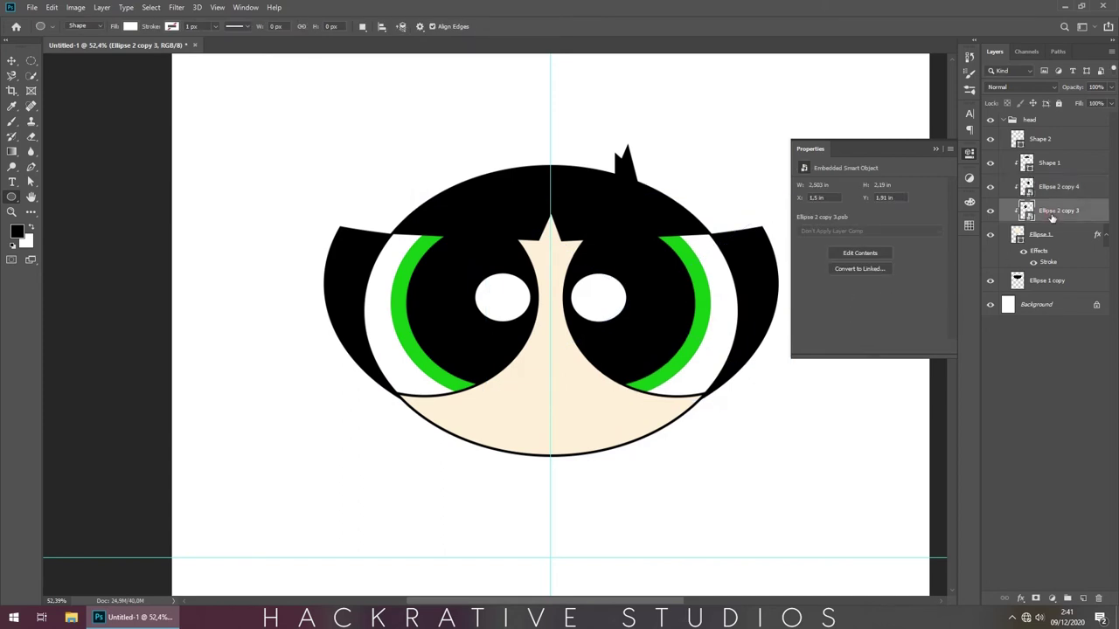
# Step: With the Shape 1 layer selected, draw a thin straight-edged shape from the central hair point
pyautogui.click(1053, 166)
pyautogui.scroll(2, 459, 302)
pyautogui.scroll(-1, 459, 301)
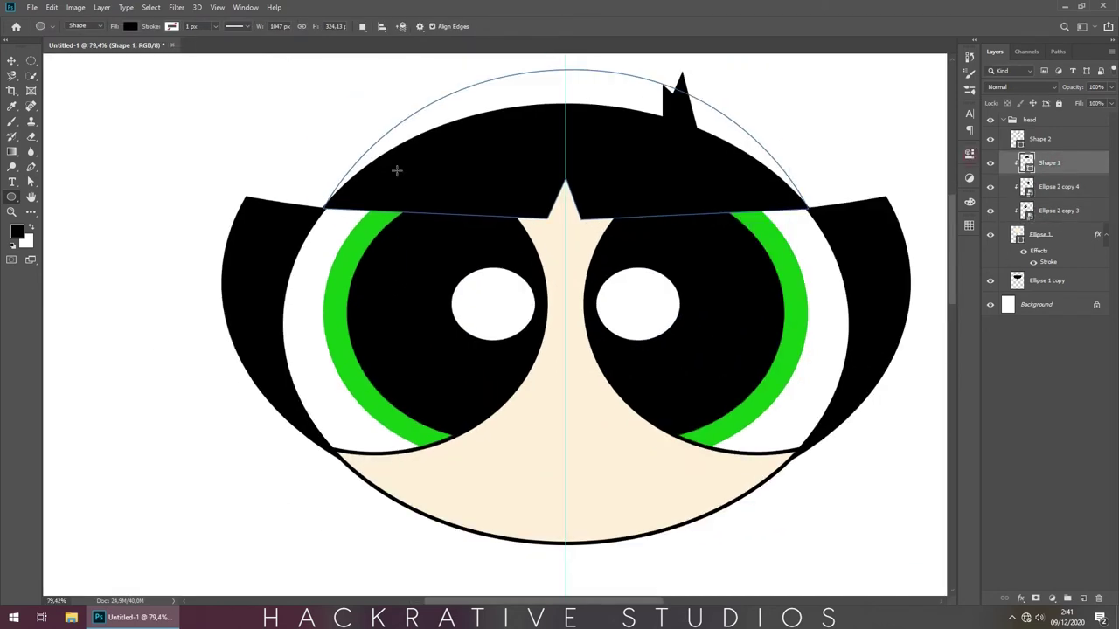
pyautogui.press('p')
pyautogui.rightClick(31, 166)
pyautogui.click(74, 166)
pyautogui.click(549, 260)
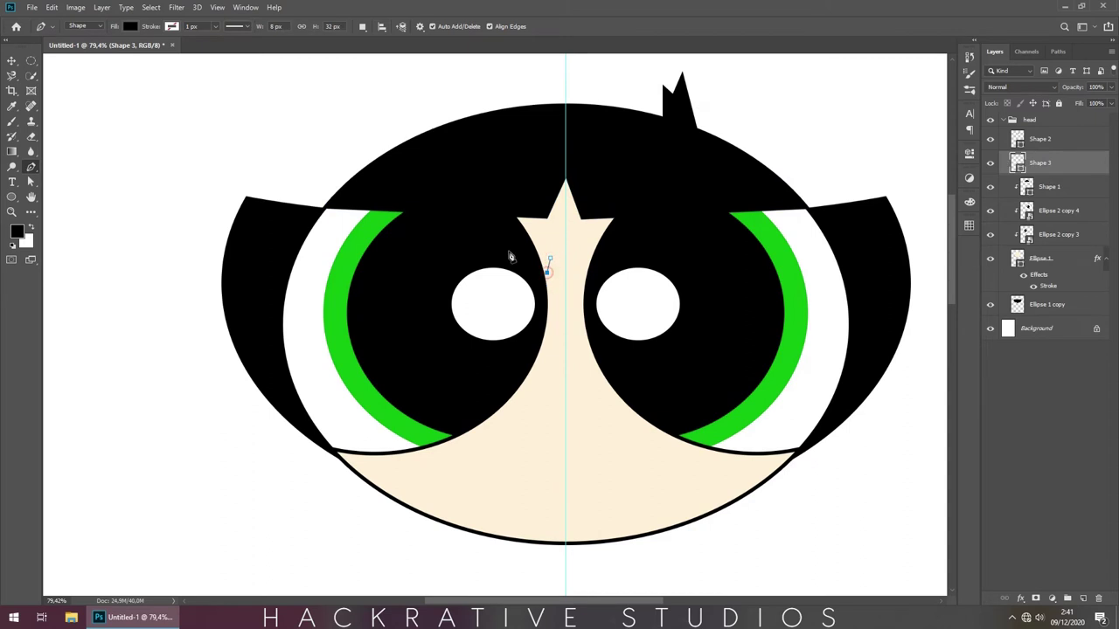
pyautogui.click(429, 210)
pyautogui.click(549, 262)
# Step: Draw a four-corner lid shape above the left eye and fill it with skin colour
pyautogui.click(425, 200)
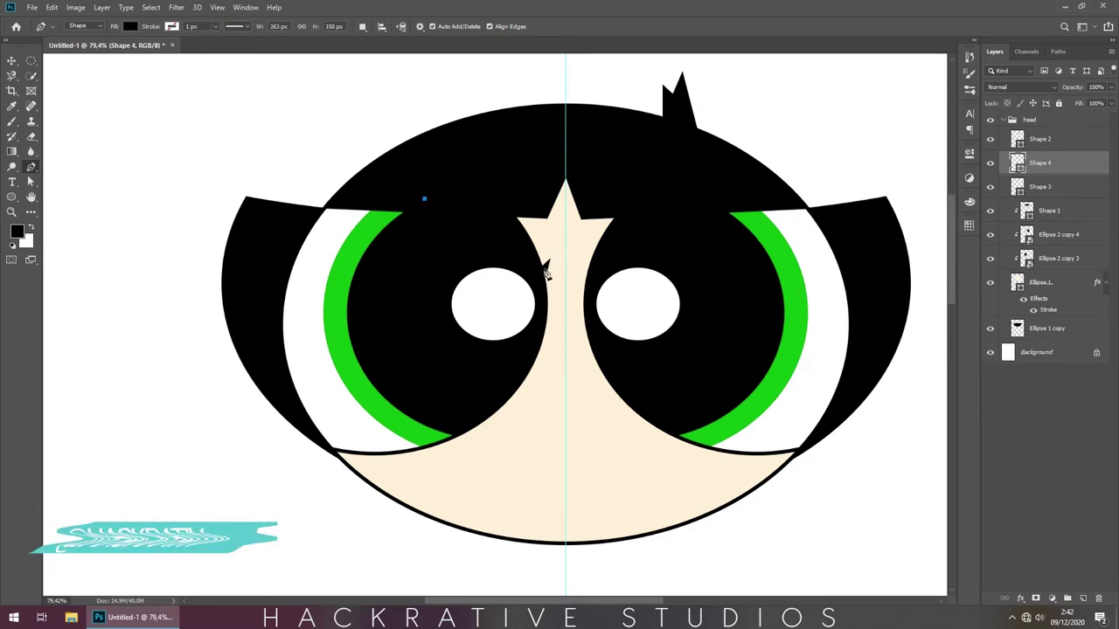
pyautogui.click(551, 251)
pyautogui.click(459, 181)
pyautogui.click(425, 200)
pyautogui.click(130, 25)
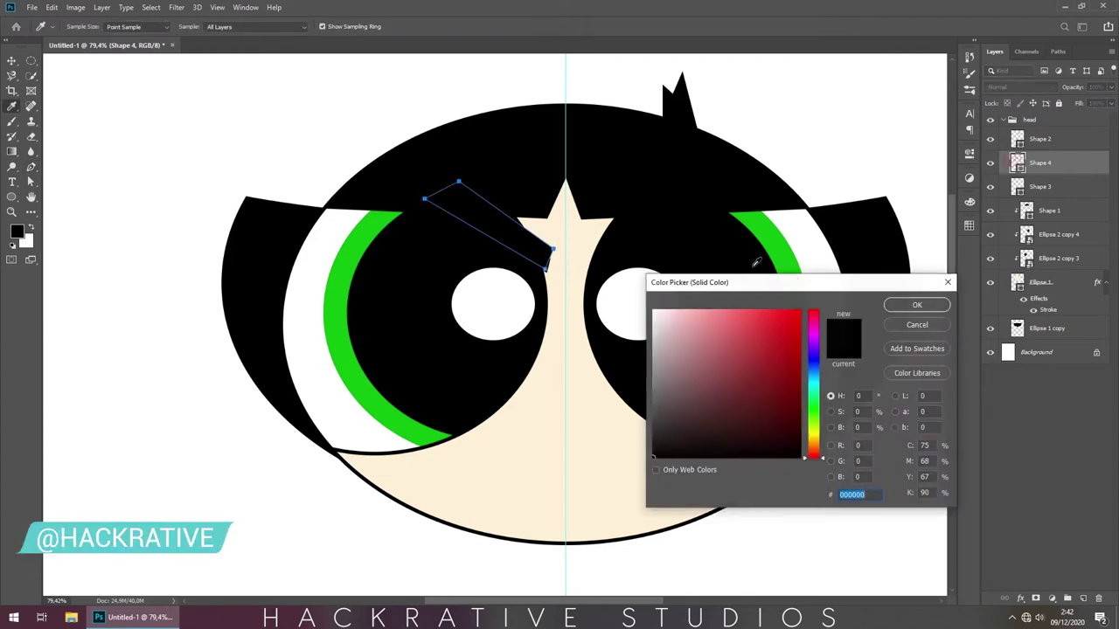
pyautogui.click(581, 373)
pyautogui.click(918, 302)
# Step: Clip the lid shape into the left eye's layer stack and shift it up and right
pyautogui.moveTo(1040, 163); pyautogui.dragTo(1060, 192)
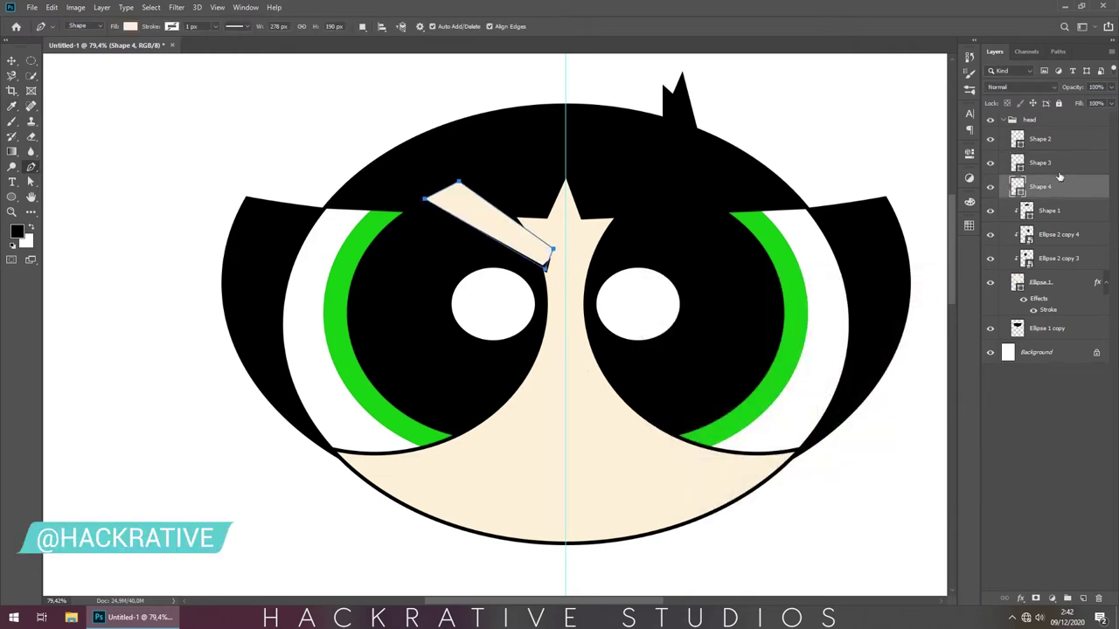
pyautogui.rightClick(1060, 181)
pyautogui.rightClick(1062, 170)
pyautogui.click(979, 338)
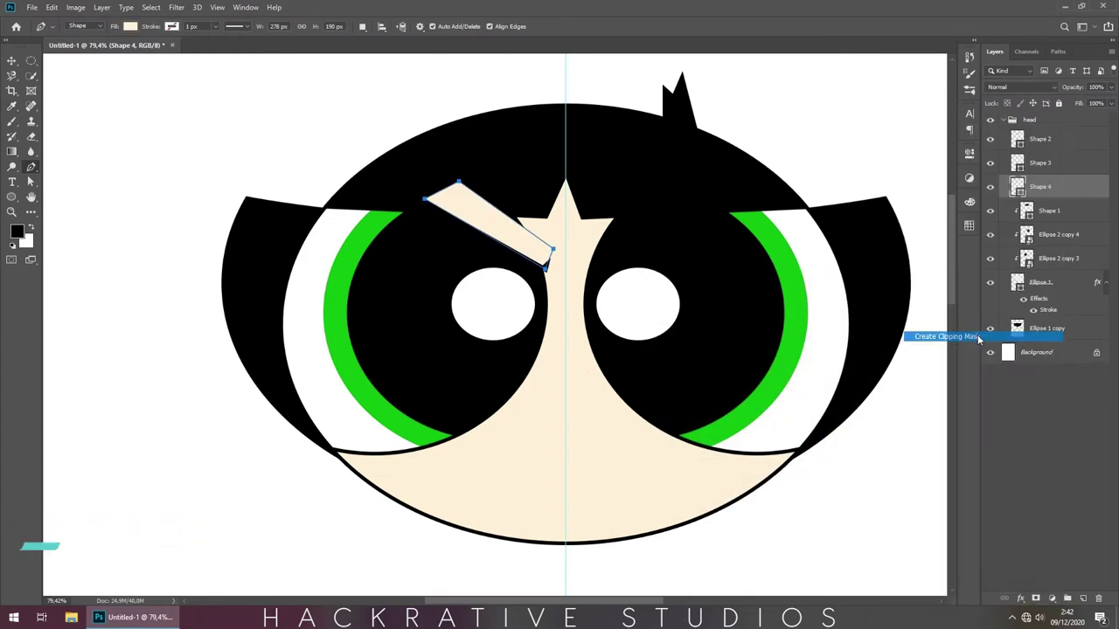
pyautogui.moveTo(1049, 187); pyautogui.dragTo(1061, 223)
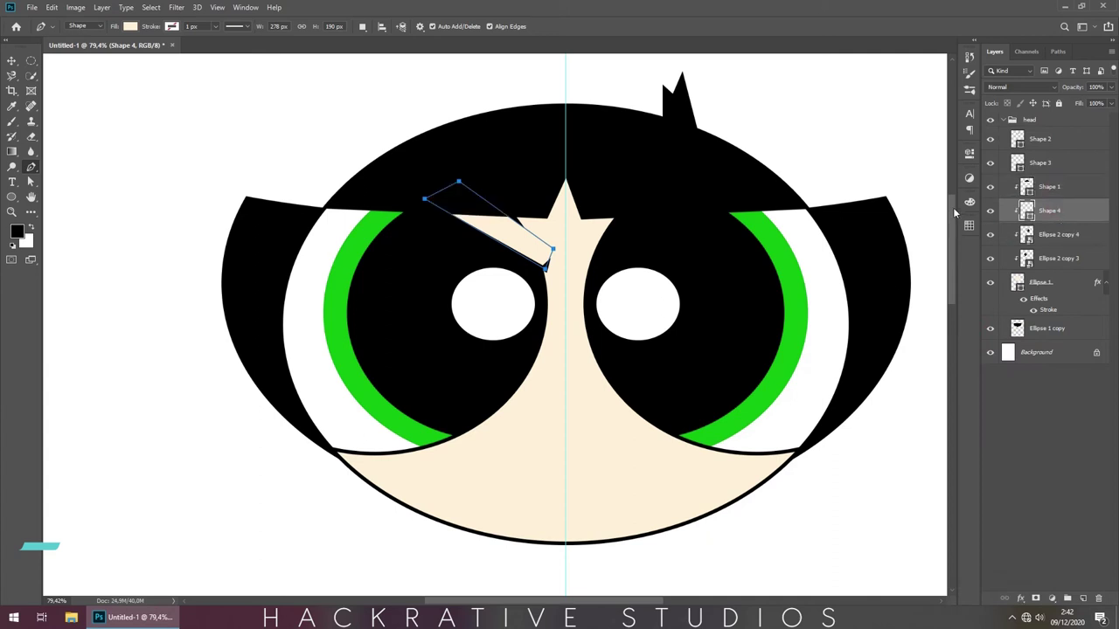
pyautogui.click(31, 182)
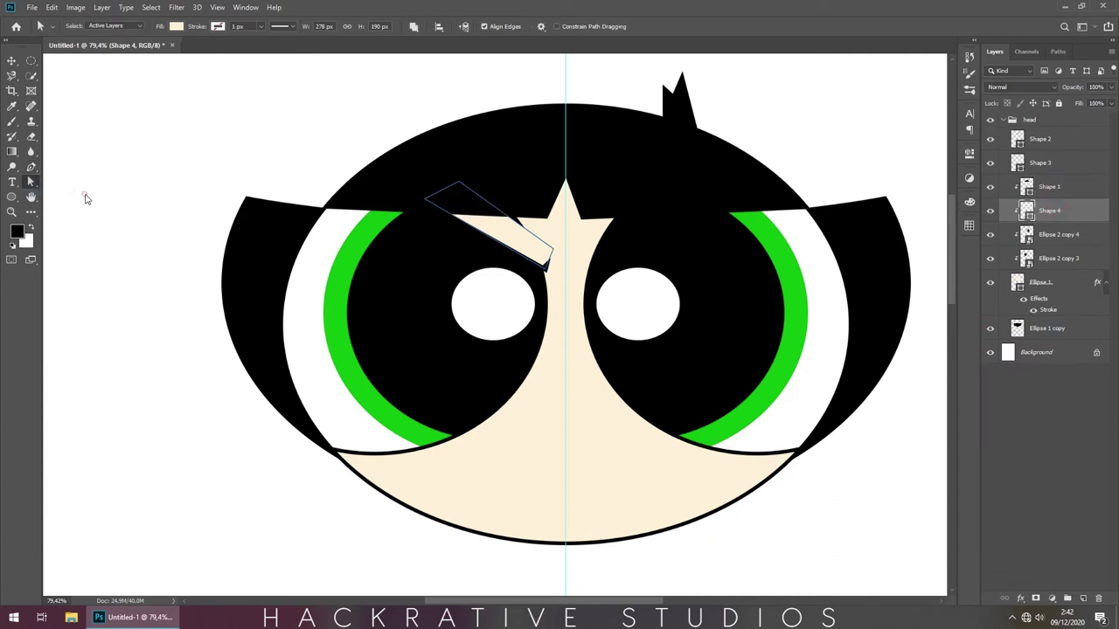
pyautogui.moveTo(459, 183); pyautogui.dragTo(478, 173)
# Step: In the eye's smart object, move the white highlight up and to the right
pyautogui.click(1038, 385)
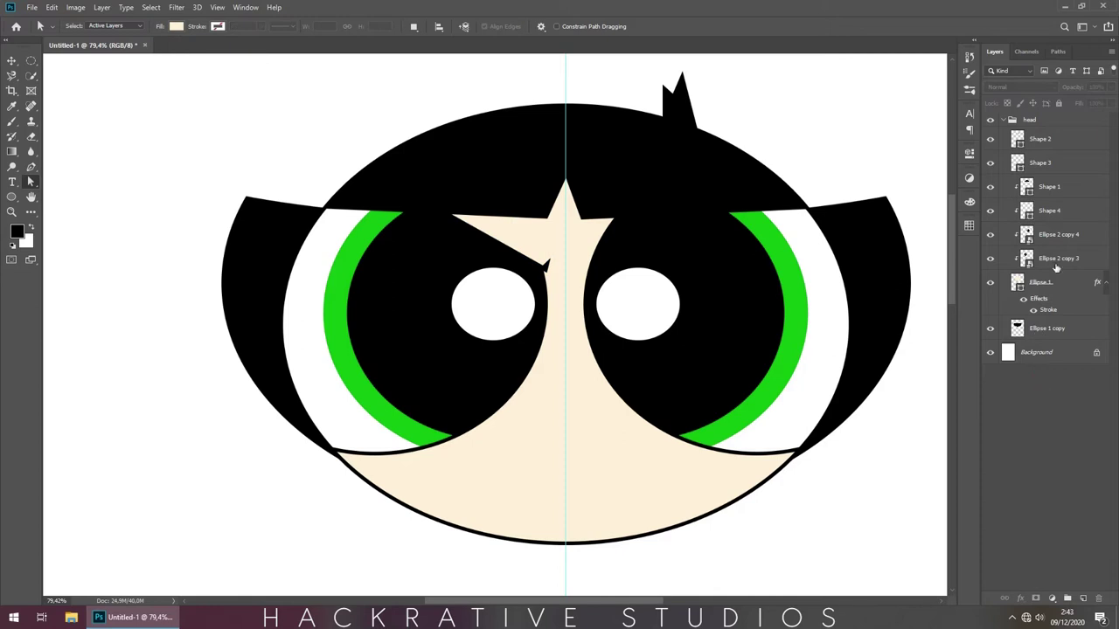
pyautogui.click(1064, 238)
pyautogui.doubleClick(1044, 234)
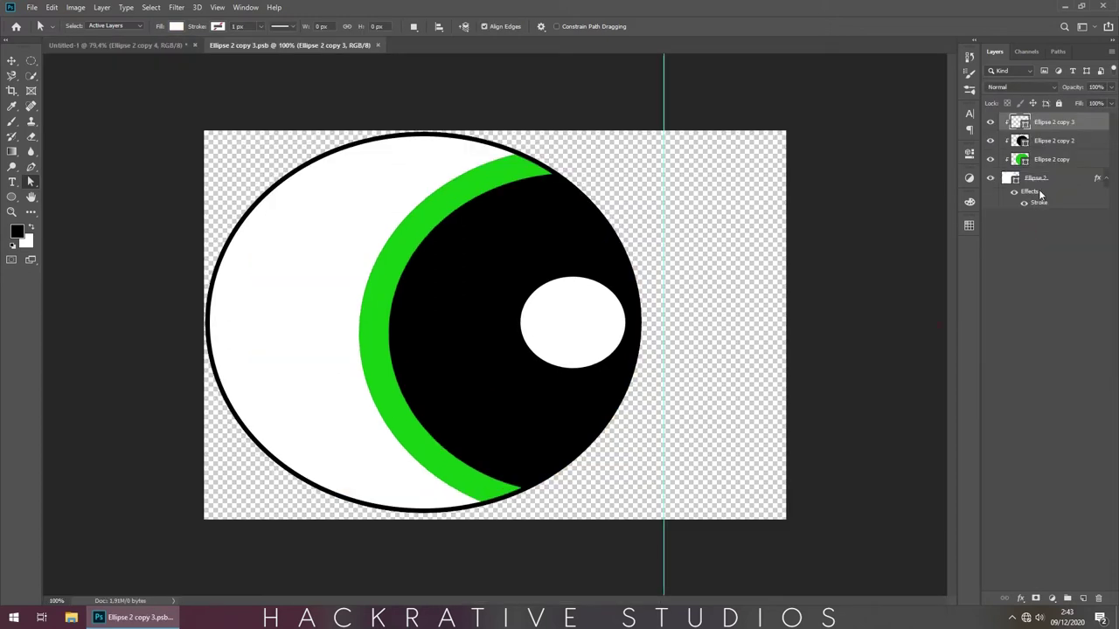
pyautogui.moveTo(602, 319); pyautogui.dragTo(612, 260)
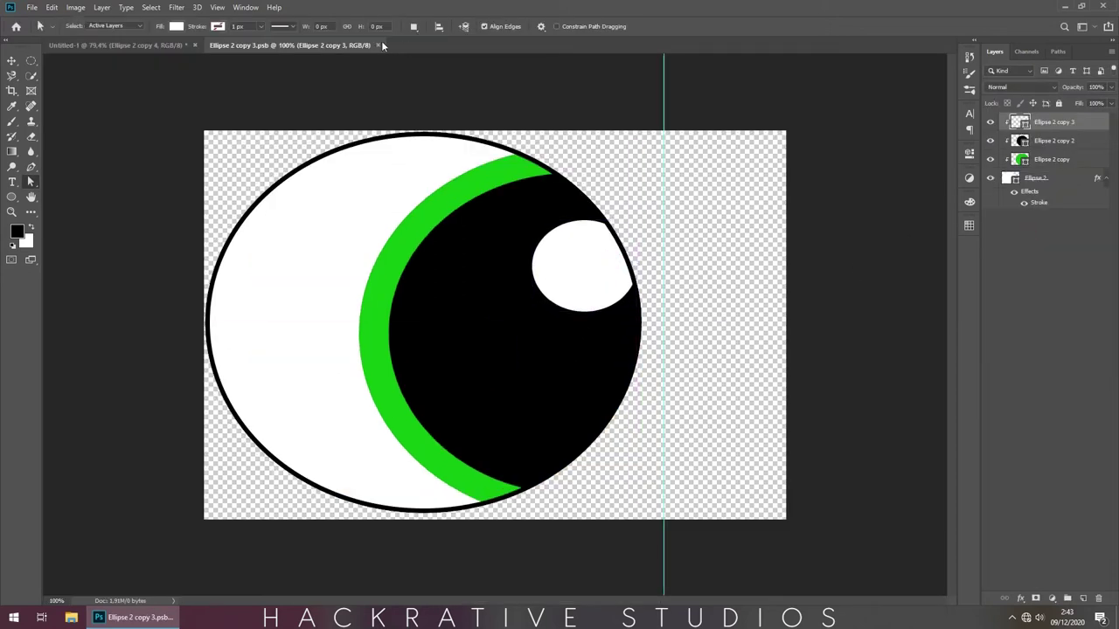
pyautogui.click(379, 44)
# Step: Nudge the highlight slightly back down, commit it, and close the smart object
pyautogui.doubleClick(1029, 236)
pyautogui.moveTo(599, 274); pyautogui.dragTo(589, 292)
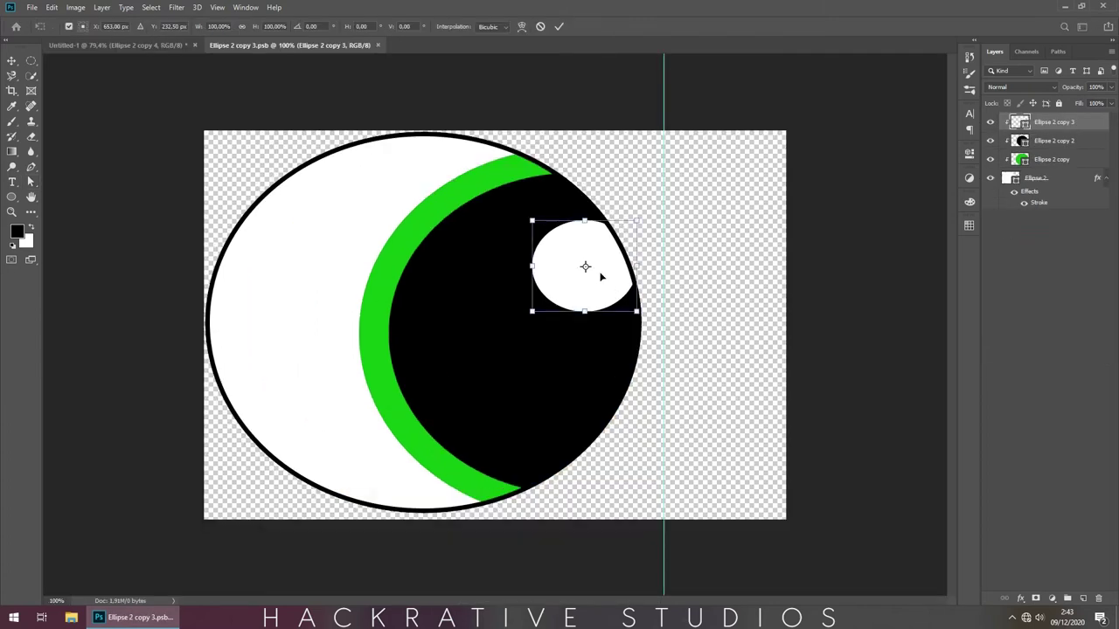
pyautogui.click(382, 45)
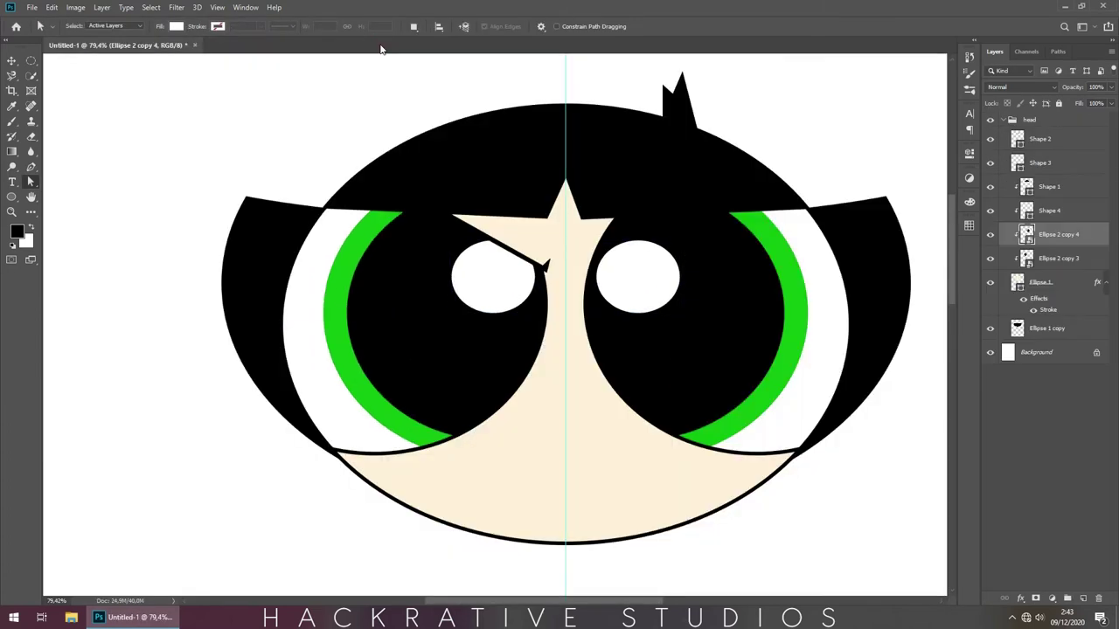
pyautogui.doubleClick(1028, 236)
pyautogui.hotkey('ctrl', 't')
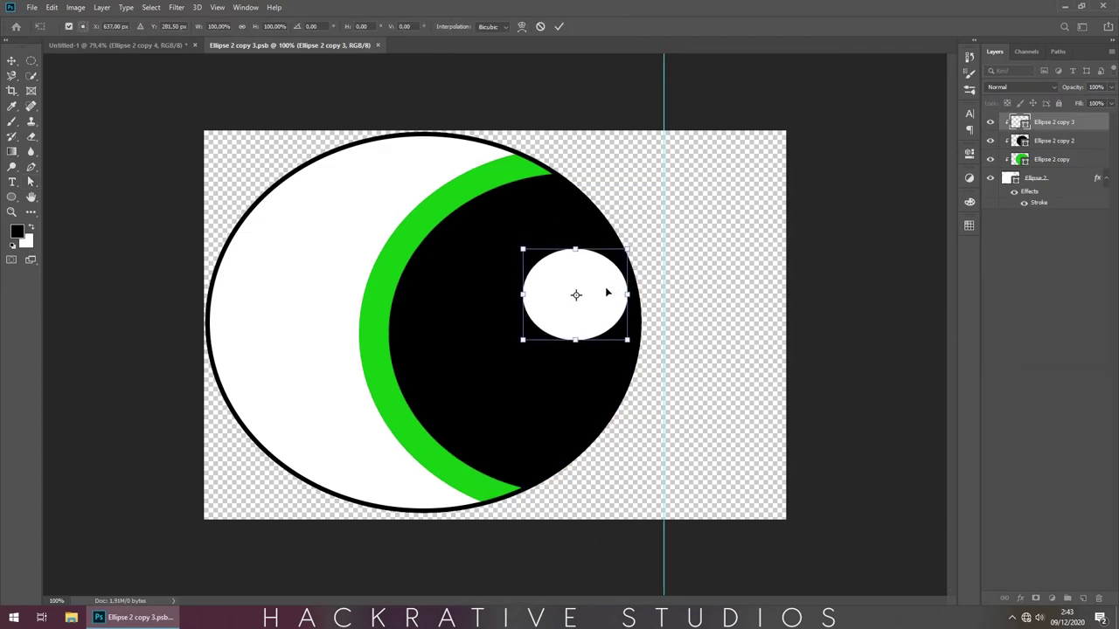
pyautogui.press('Return')
pyautogui.hotkey('ctrl', 'w')
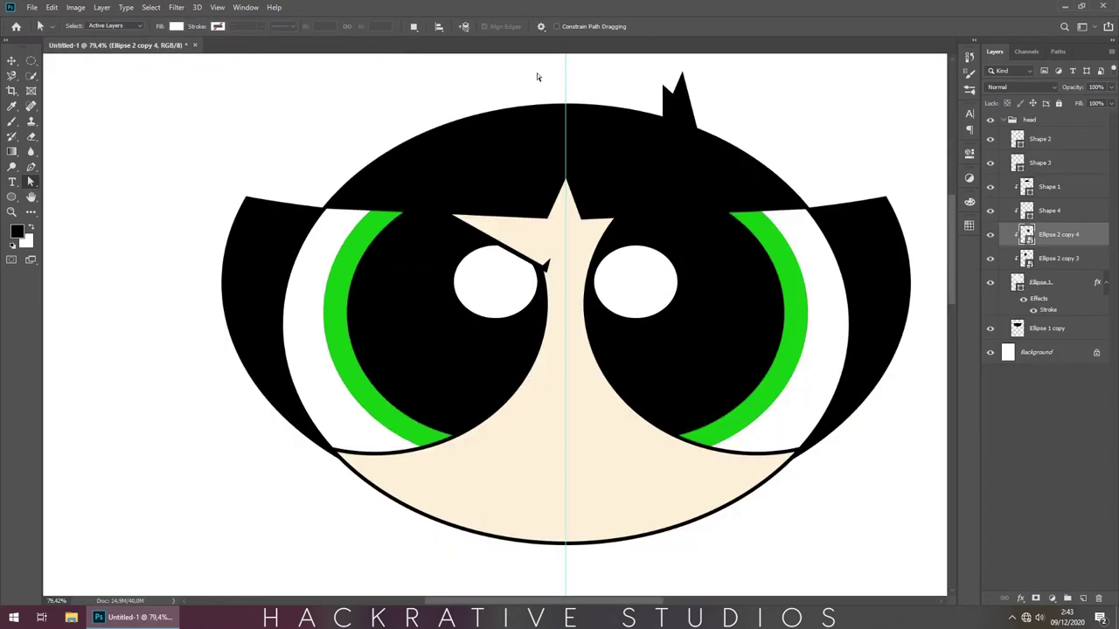
pyautogui.click(1040, 163)
# Step: Duplicate the left brow line, flip it horizontally, and place it over the right eye
pyautogui.hotkey('ctrl', 't')
pyautogui.press('Escape')
pyautogui.hotkey('ctrl', 'j')
pyautogui.hotkey('ctrl', 't')
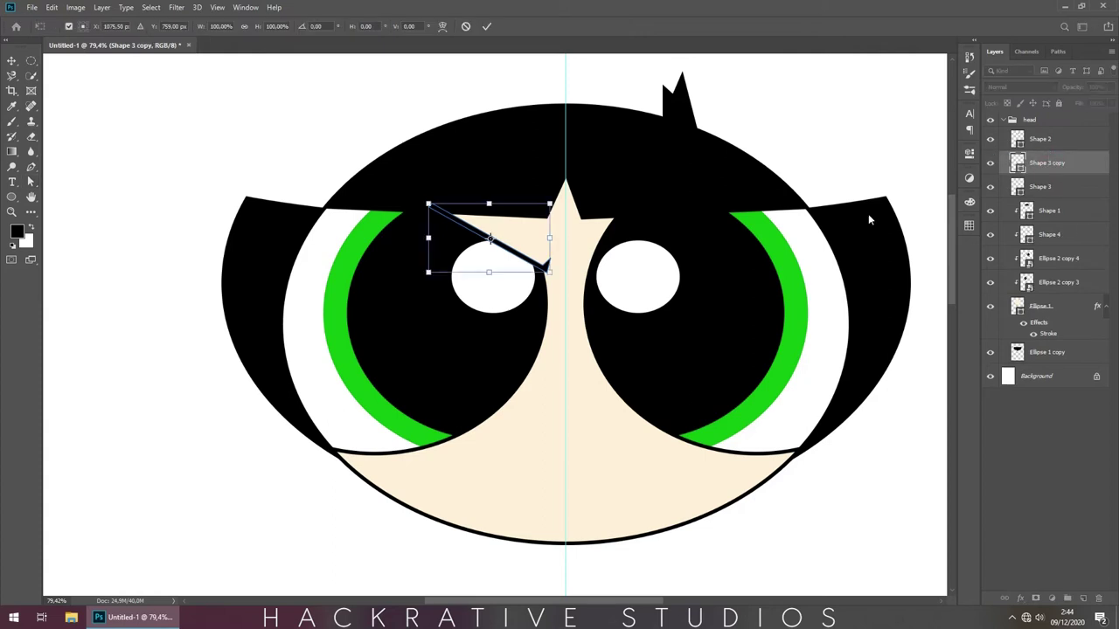
pyautogui.rightClick(524, 238)
pyautogui.click(577, 399)
pyautogui.moveTo(516, 229); pyautogui.dragTo(664, 224)
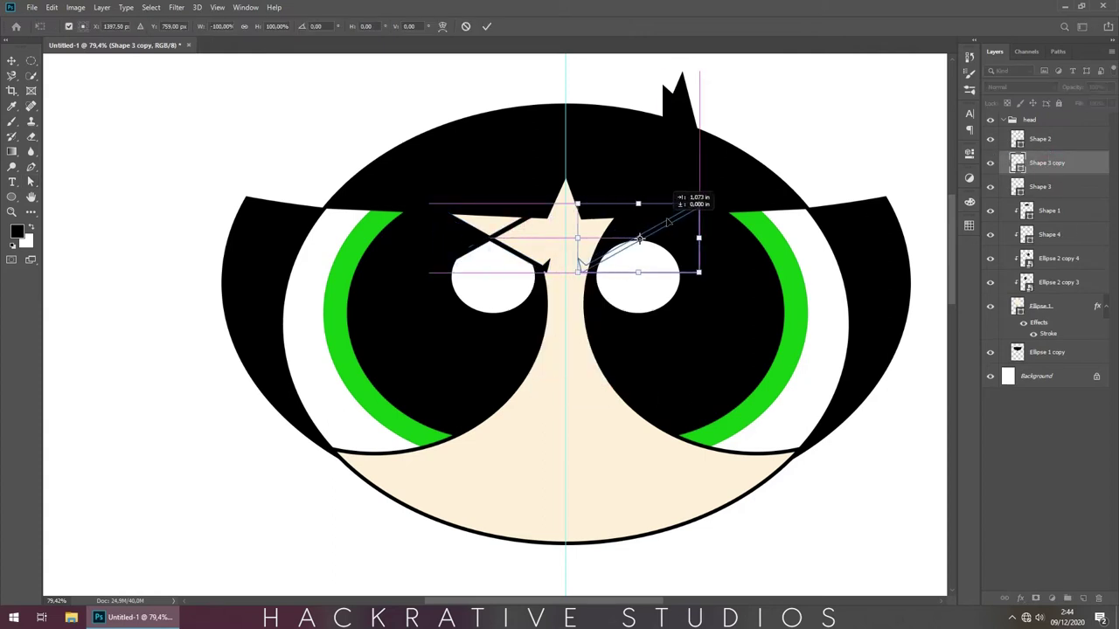
pyautogui.press('Return')
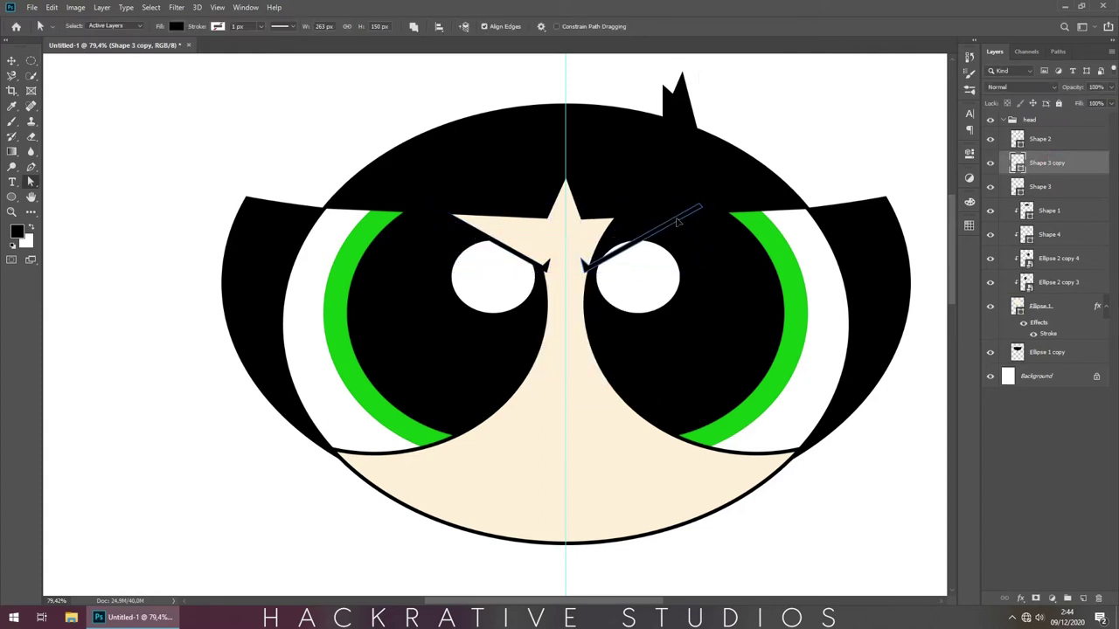
# Step: Duplicate the cream lid shape, flip it horizontally, and place it over the right eye
pyautogui.click(1052, 235)
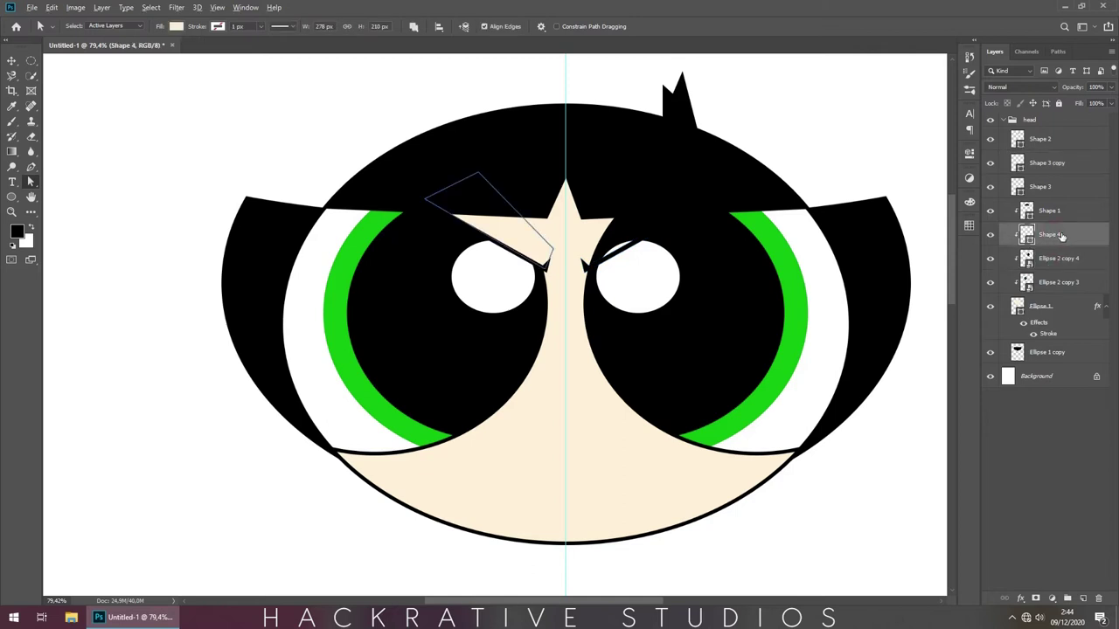
pyautogui.hotkey('ctrl', 'j')
pyautogui.hotkey('ctrl', 't')
pyautogui.rightClick(523, 234)
pyautogui.click(580, 377)
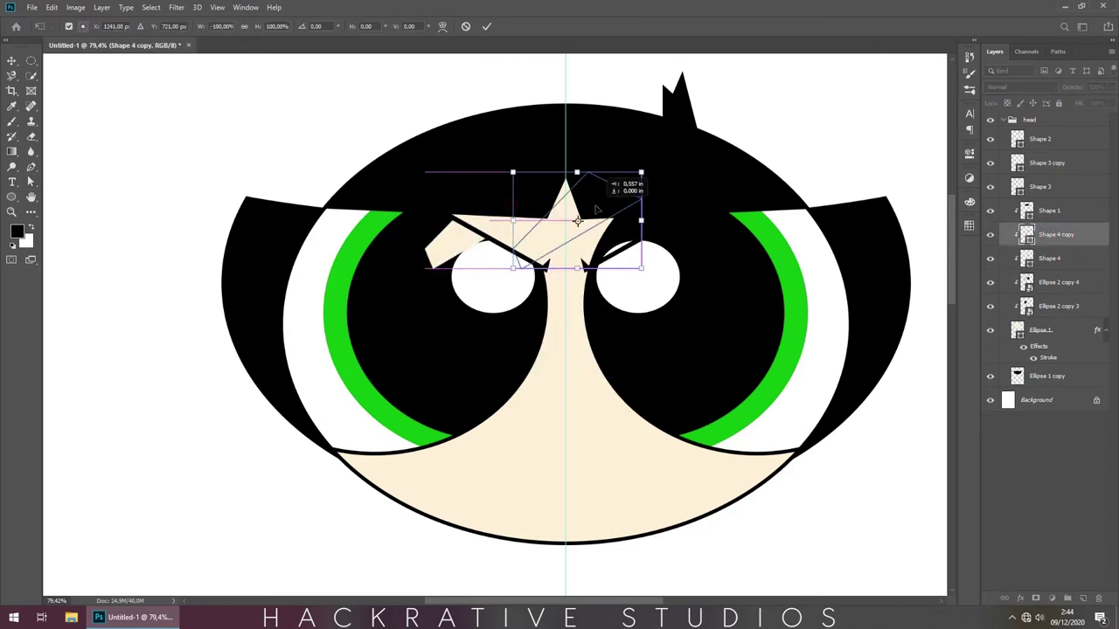
pyautogui.moveTo(516, 203); pyautogui.dragTo(669, 201)
pyautogui.press('Return')
pyautogui.click(1058, 455)
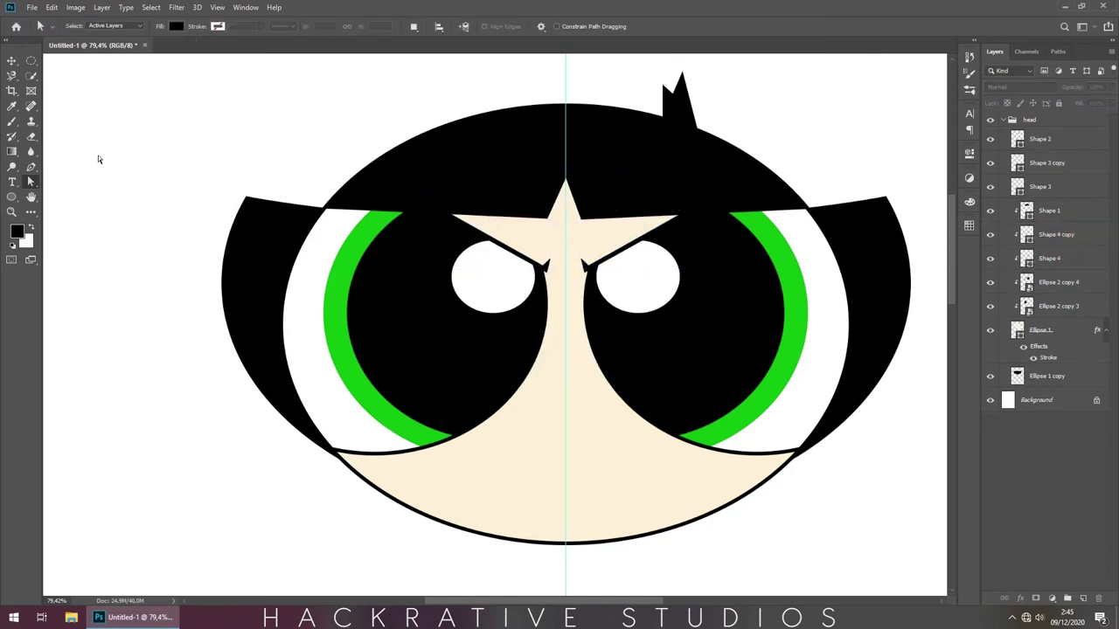
pyautogui.rightClick(31, 167)
# Step: Pen-draw a curved crescent mouth below the eyes and fill it black
pyautogui.click(77, 167)
pyautogui.click(541, 437)
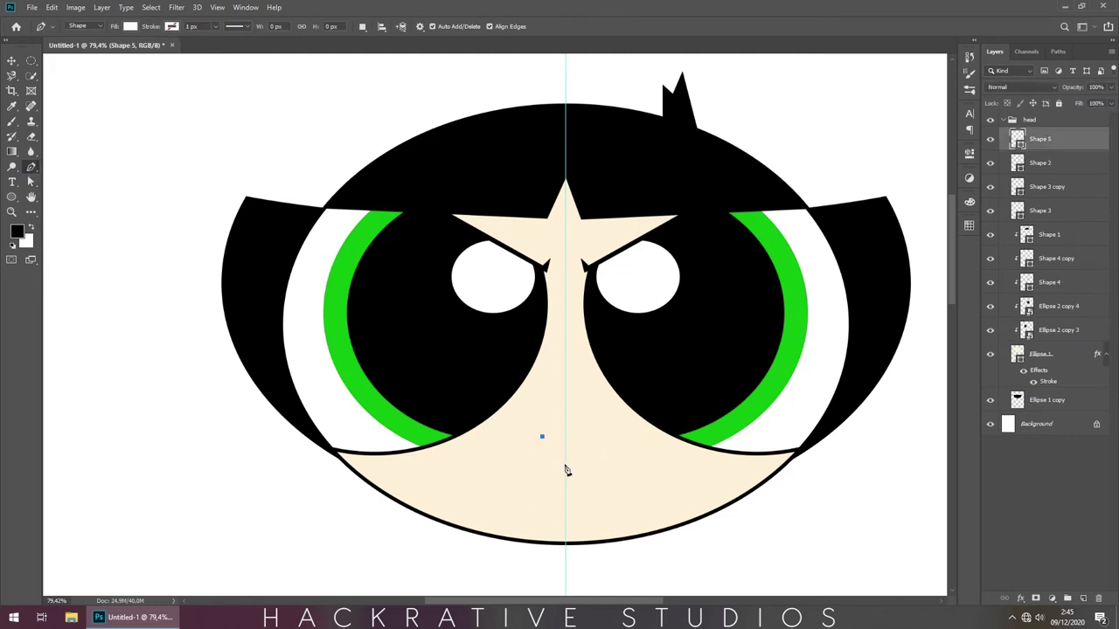
pyautogui.moveTo(566, 465)
pyautogui.mouseDown()
pyautogui.moveTo(586, 470)
pyautogui.moveTo(580, 444)
pyautogui.moveTo(519, 460)
pyautogui.mouseUp()
pyautogui.scroll(1, 572, 451)
pyautogui.scroll(10, 571, 451)
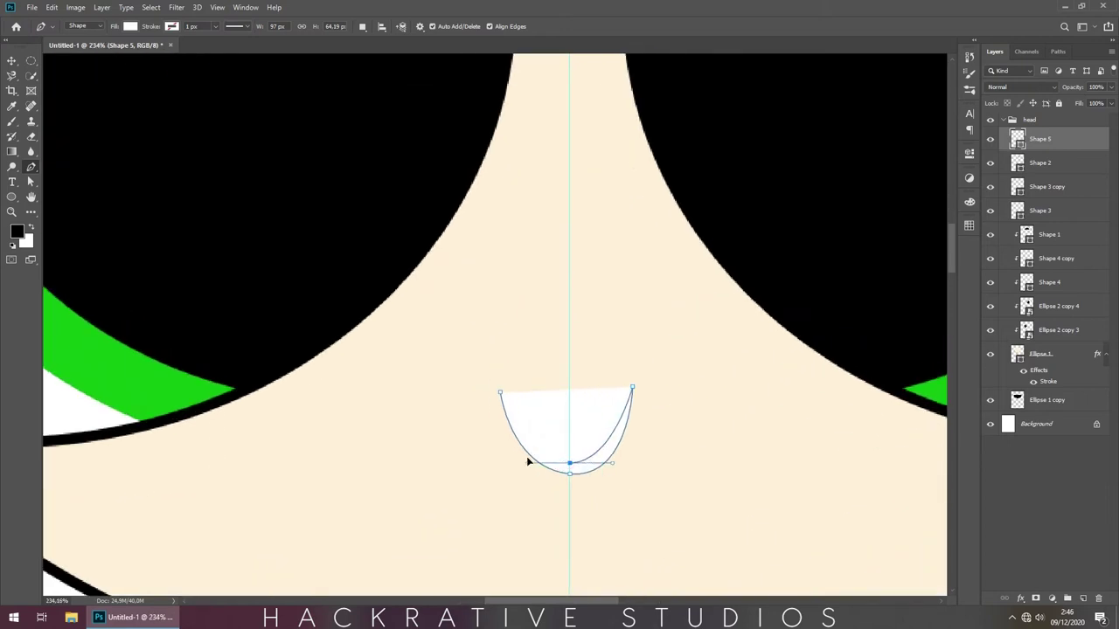
pyautogui.click(499, 393)
pyautogui.doubleClick(1017, 138)
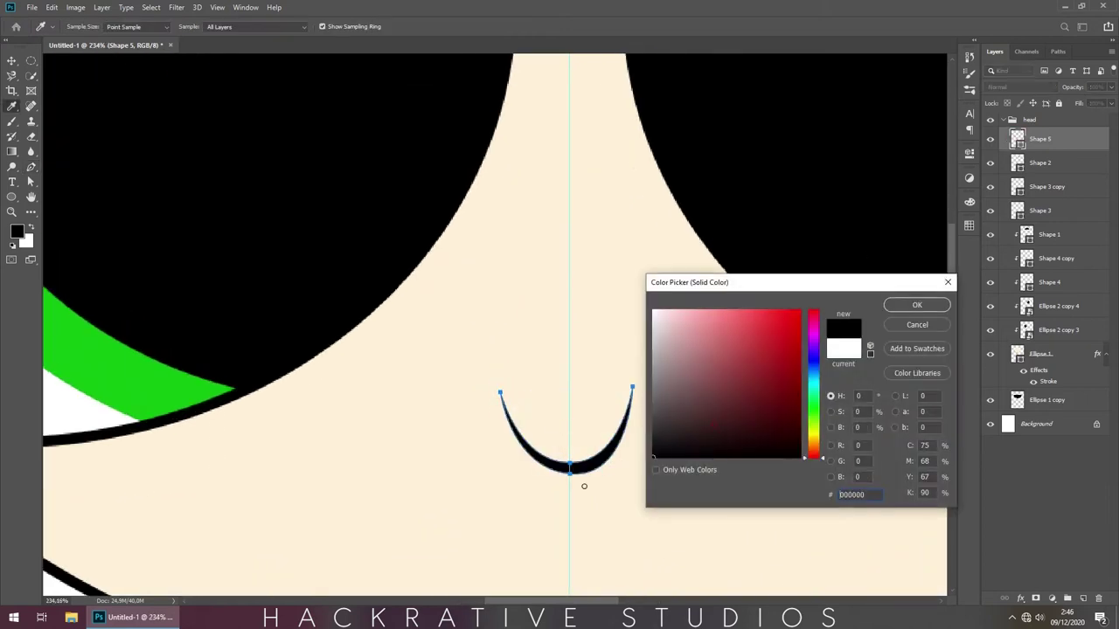
pyautogui.click(931, 303)
# Step: Move the mouth slightly down, tweak its tips into a smirk, and fit the page in view
pyautogui.press('a')
pyautogui.moveTo(522, 406)
pyautogui.mouseDown()
pyautogui.moveTo(525, 418)
pyautogui.moveTo(507, 422)
pyautogui.mouseUp()
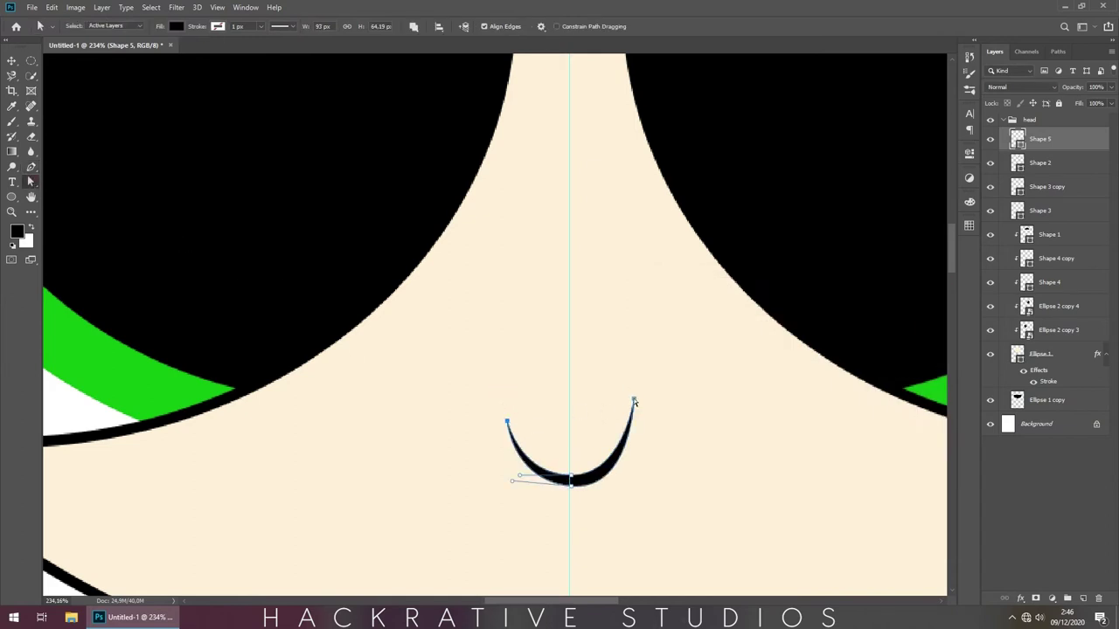
pyautogui.moveTo(633, 401); pyautogui.dragTo(639, 396)
pyautogui.click(995, 461)
pyautogui.hotkey('ctrl', '0')
# Step: Pen-draw a curved left arm beside the head, filled with the face's sampled skin colour
pyautogui.press('p')
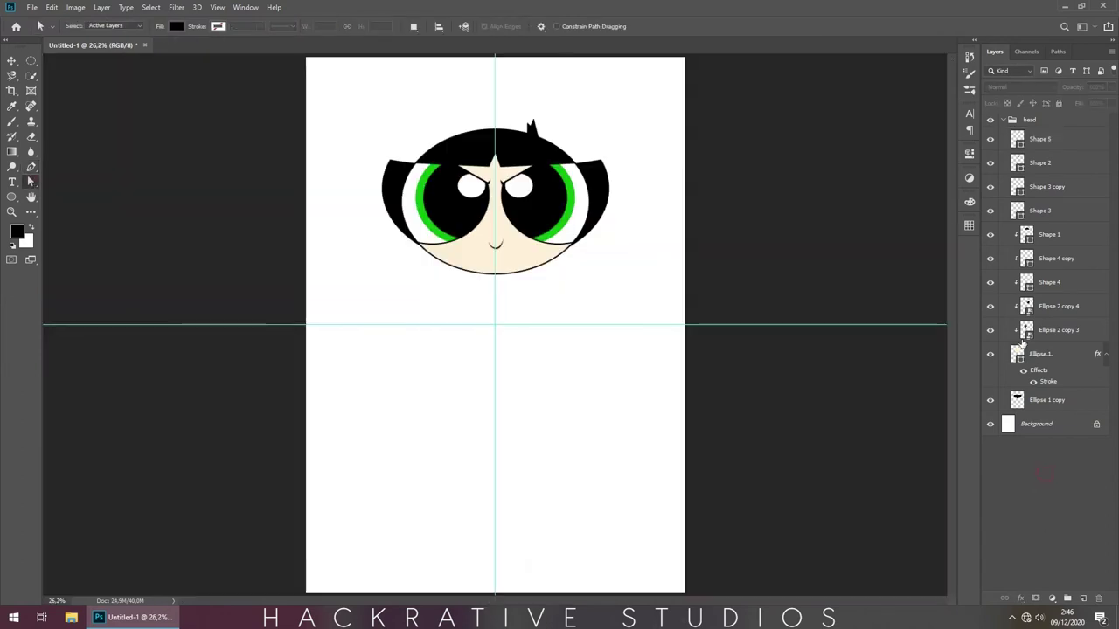
pyautogui.click(427, 255)
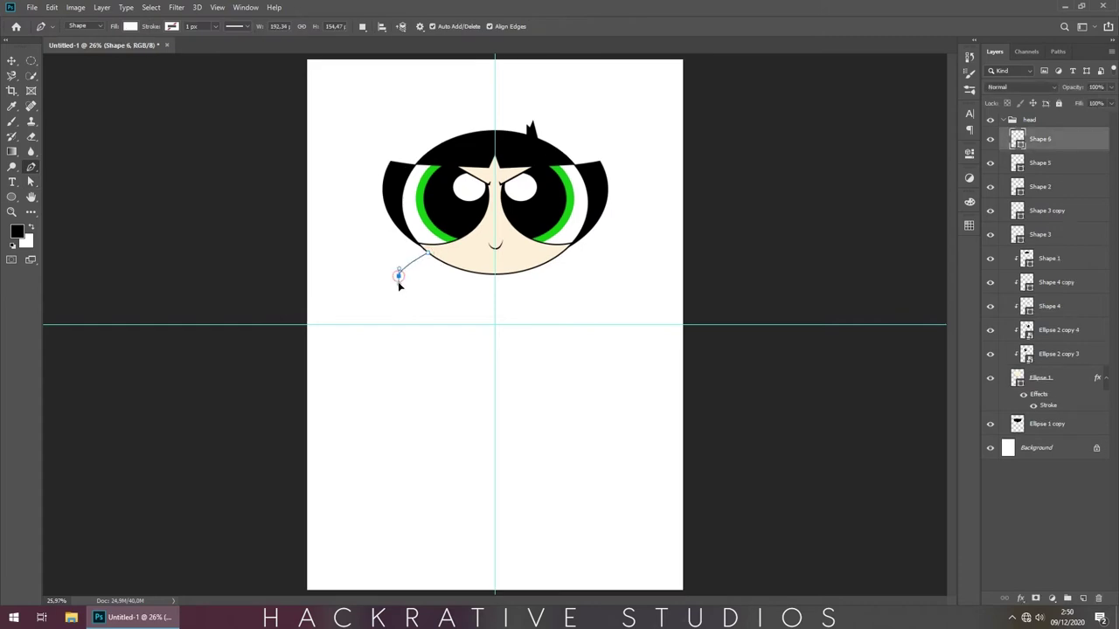
pyautogui.click(416, 286)
pyautogui.moveTo(429, 283)
pyautogui.mouseDown()
pyautogui.moveTo(420, 286)
pyautogui.moveTo(455, 265)
pyautogui.moveTo(425, 254)
pyautogui.mouseUp()
pyautogui.doubleClick(1018, 137)
pyautogui.click(524, 255)
pyautogui.click(917, 304)
# Step: Add a Stroke outline to the arm and move its layer out of the head group
pyautogui.click(1020, 598)
pyautogui.click(1040, 505)
pyautogui.click(908, 304)
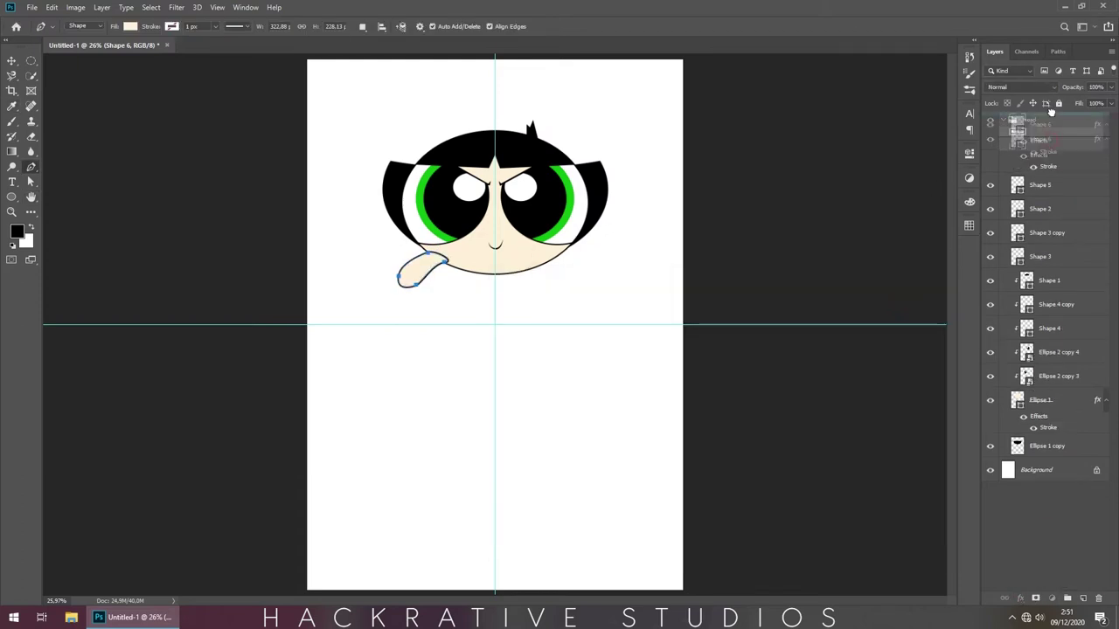
pyautogui.moveTo(1038, 138)
pyautogui.mouseDown()
pyautogui.moveTo(1005, 118)
pyautogui.moveTo(1045, 179)
pyautogui.mouseUp()
pyautogui.click(1008, 166)
# Step: Duplicate the arm, flip it horizontally, and place it on the head's right side
pyautogui.hotkey('ctrl', 'j')
pyautogui.hotkey('ctrl', 't')
pyautogui.rightClick(418, 267)
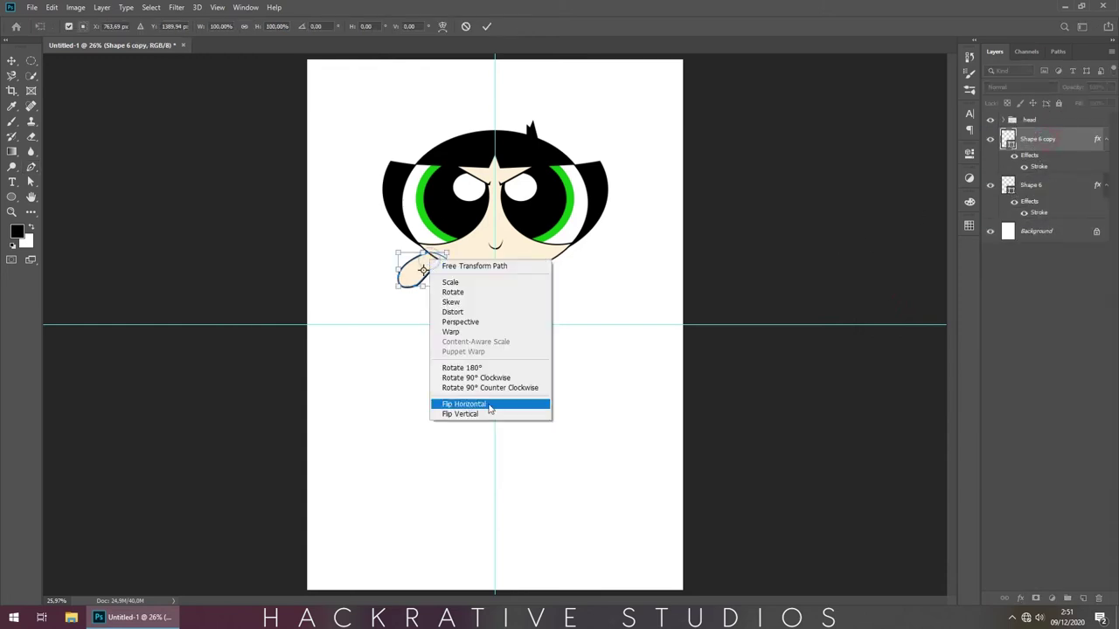
pyautogui.click(474, 402)
pyautogui.moveTo(420, 271)
pyautogui.mouseDown()
pyautogui.moveTo(512, 262)
pyautogui.moveTo(572, 273)
pyautogui.mouseUp()
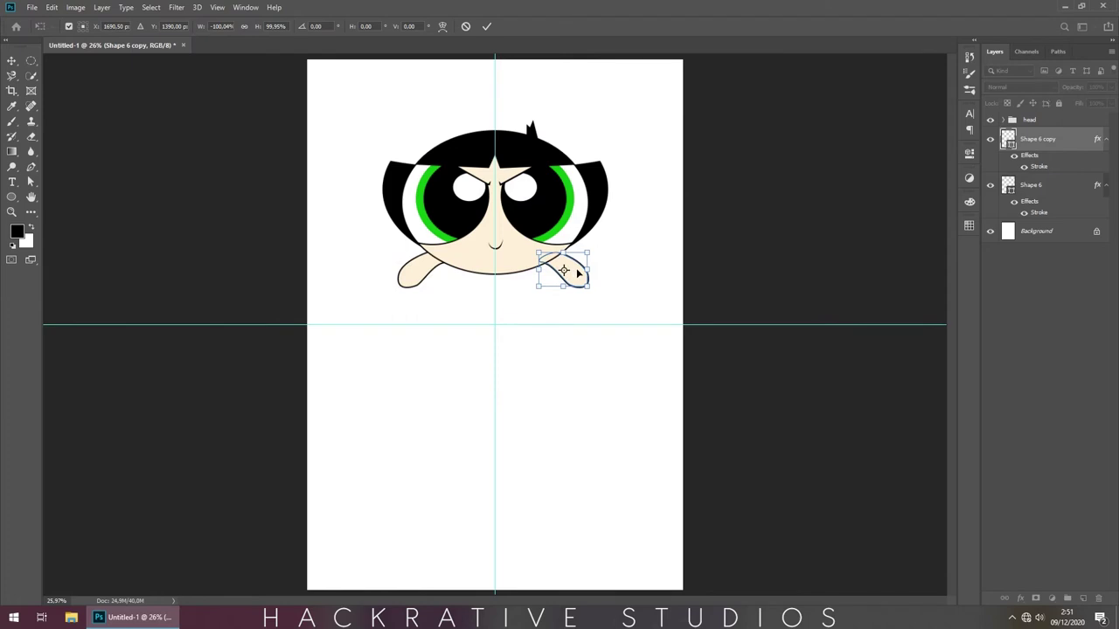
pyautogui.press('Return')
# Step: Nudge the right arm slightly further to the right
pyautogui.click(1054, 186)
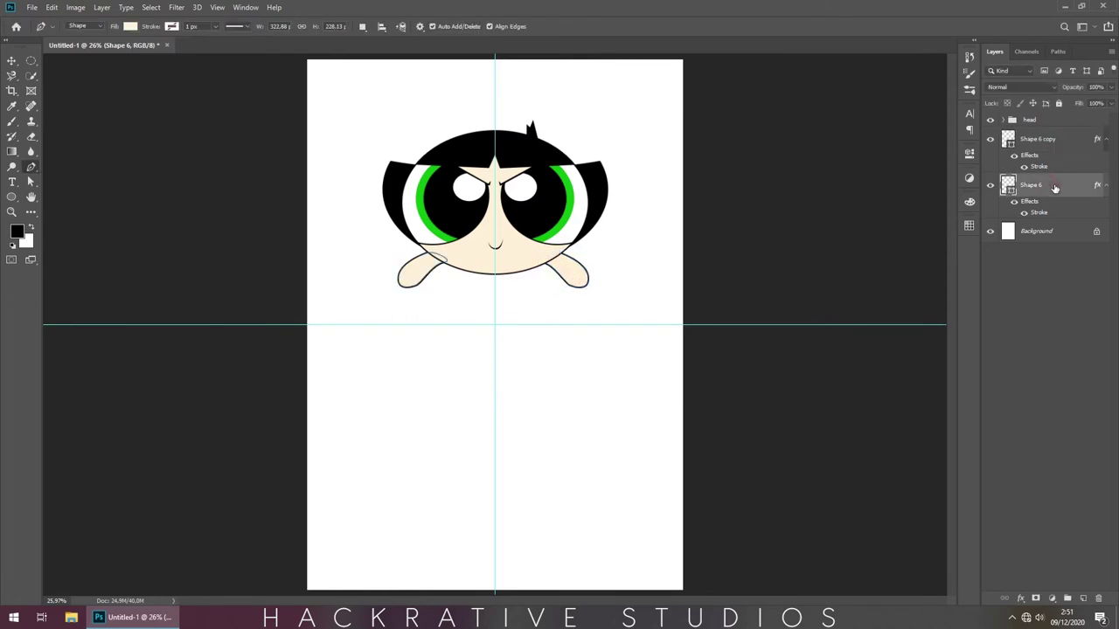
pyautogui.click(1052, 139)
pyautogui.hotkey('ctrl', 't')
pyautogui.moveTo(574, 277); pyautogui.dragTo(577, 276)
pyautogui.press('Return')
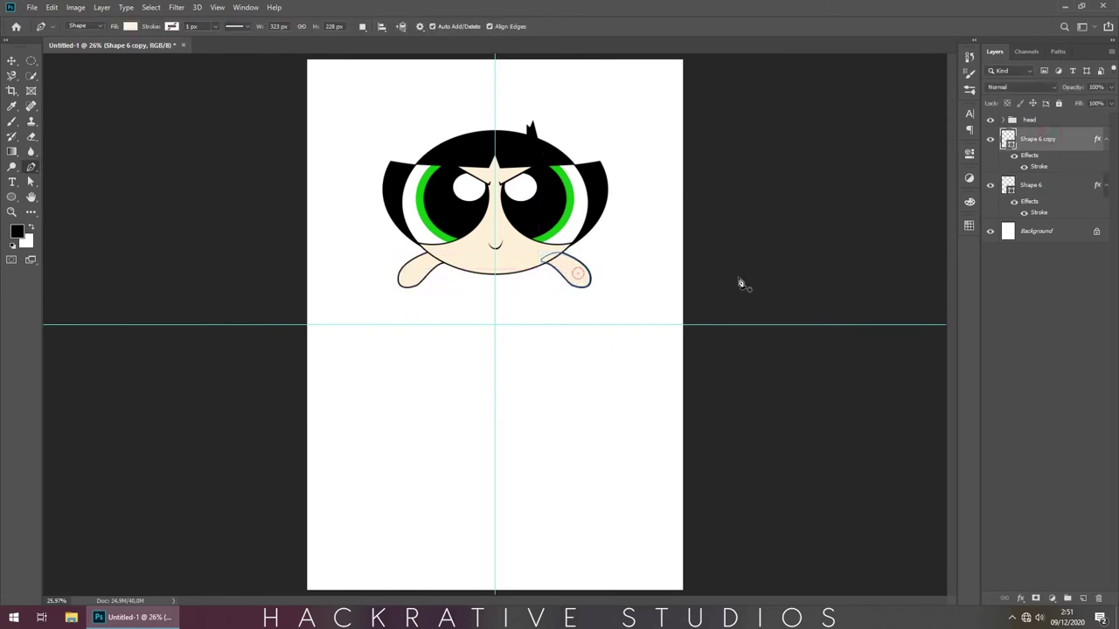
pyautogui.click(1038, 262)
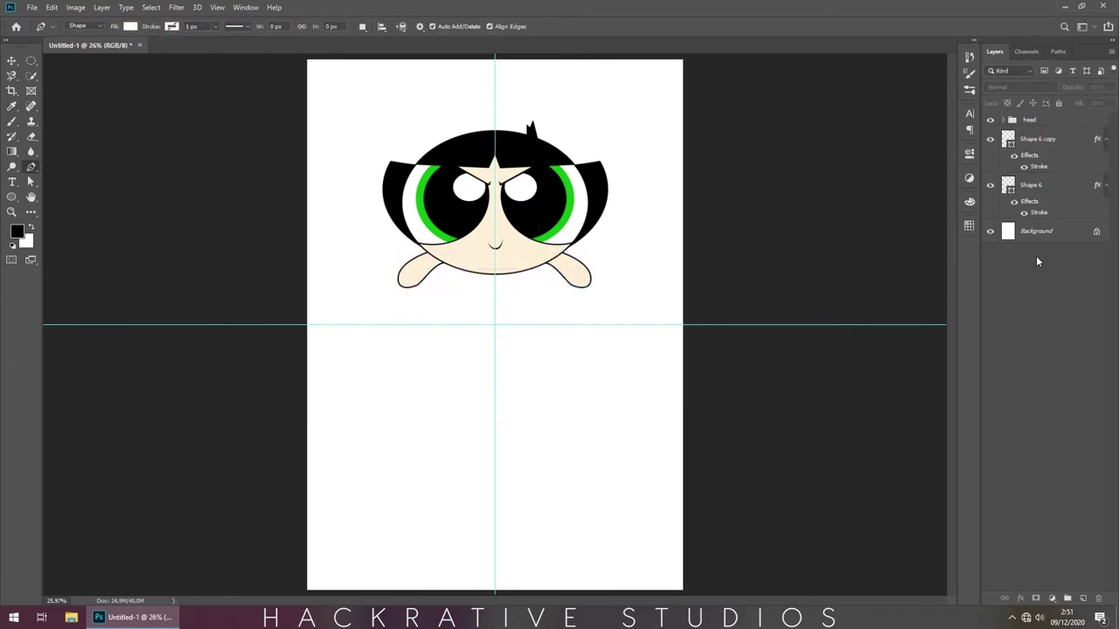
pyautogui.click(473, 274)
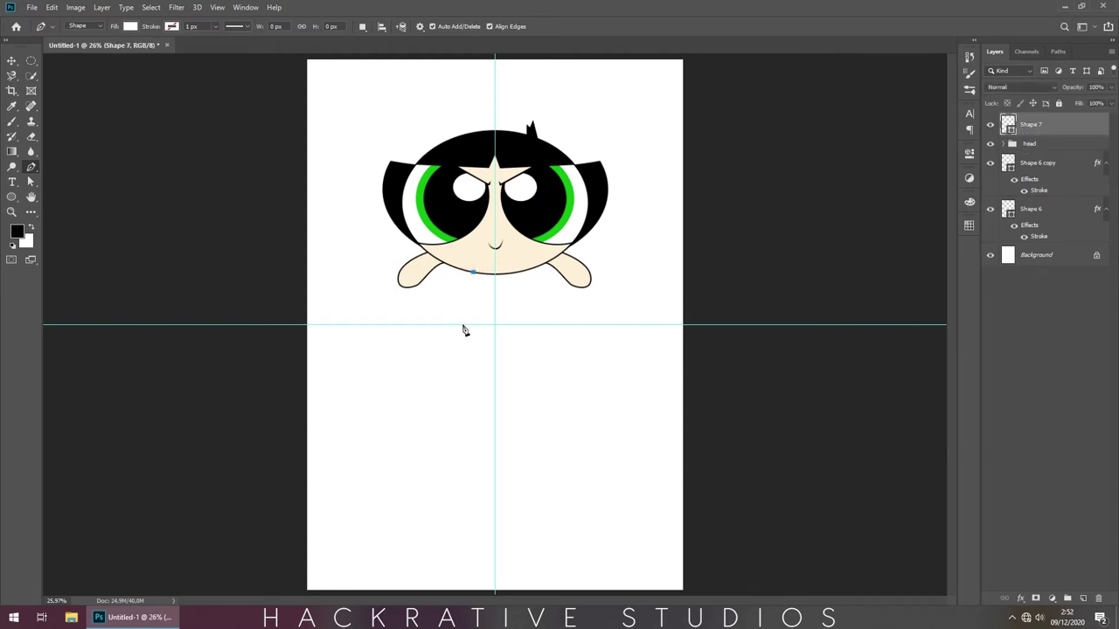
# Step: Complete the trapezoid dress shape below the head, fill it green, and add a Stroke outline
pyautogui.click(462, 326)
pyautogui.click(524, 325)
pyautogui.click(516, 273)
pyautogui.click(472, 273)
pyautogui.doubleClick(1008, 124)
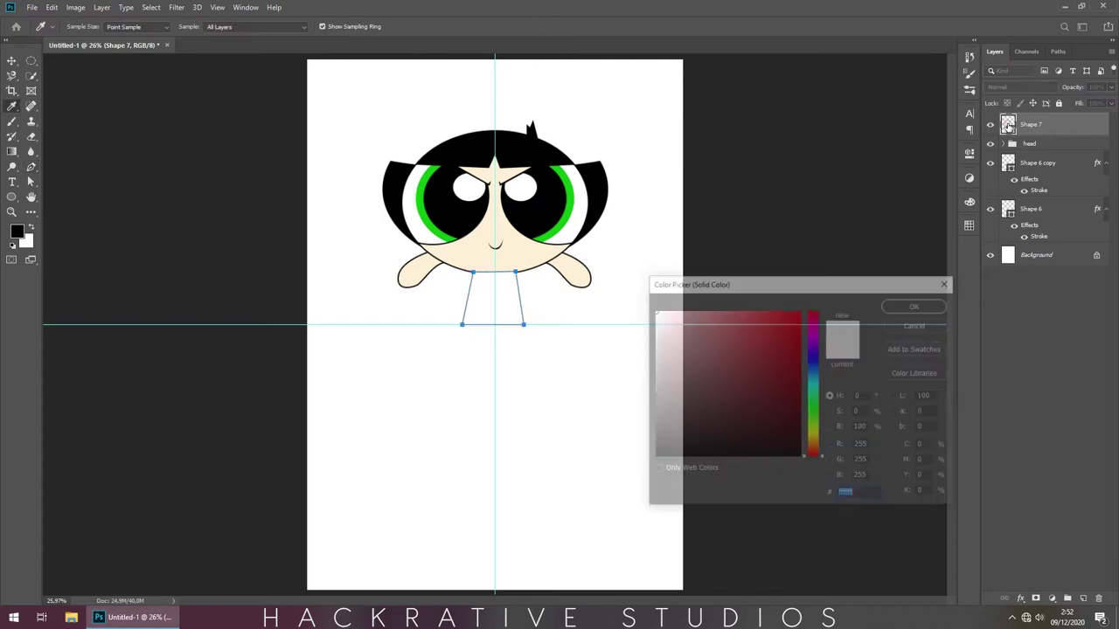
pyautogui.click(575, 188)
pyautogui.click(914, 306)
pyautogui.click(1020, 599)
pyautogui.click(1040, 517)
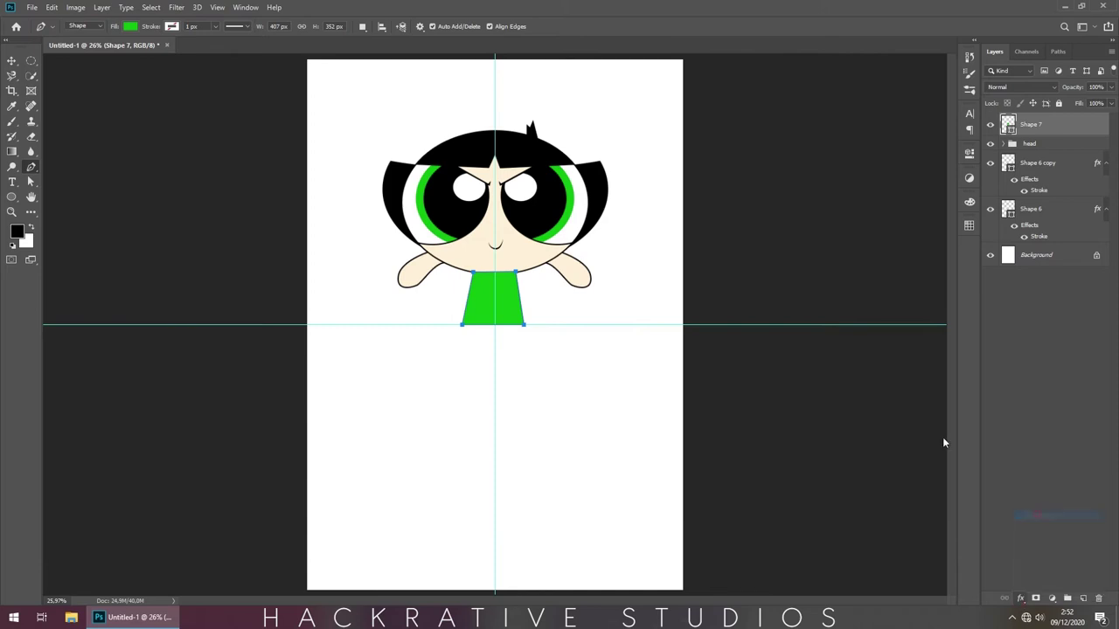
# Step: Group the two arm layers as 'hands' and move the dress layer below the group
pyautogui.click(1032, 184)
pyautogui.keyDown('shift'); pyautogui.click(1031, 231); pyautogui.keyUp('shift')
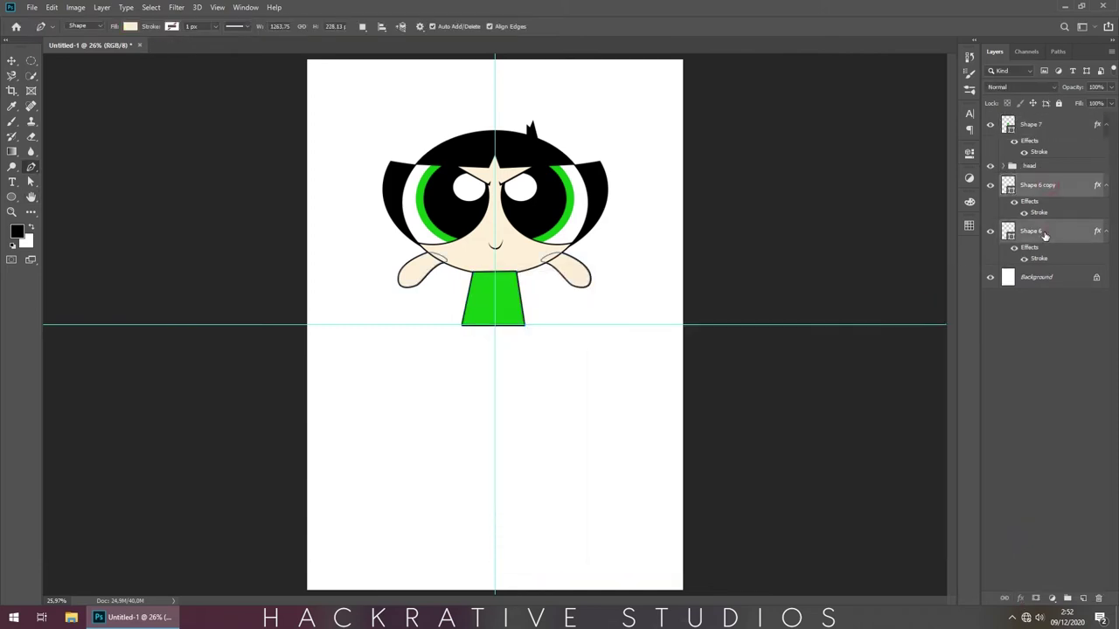
pyautogui.hotkey('ctrl', 'g')
pyautogui.doubleClick(1034, 179)
pyautogui.press('Return')
pyautogui.moveTo(1036, 125); pyautogui.dragTo(1058, 194)
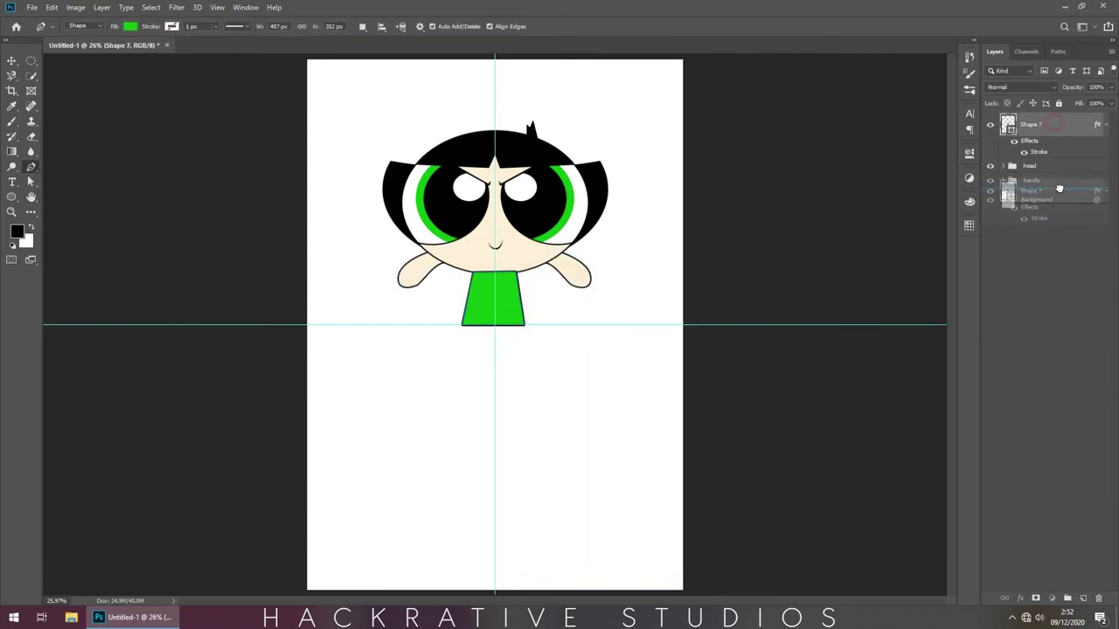
# Step: Draw a black rectangle across the dress and clip it to the dress shape
pyautogui.moveTo(11, 196); pyautogui.dragTo(66, 197)
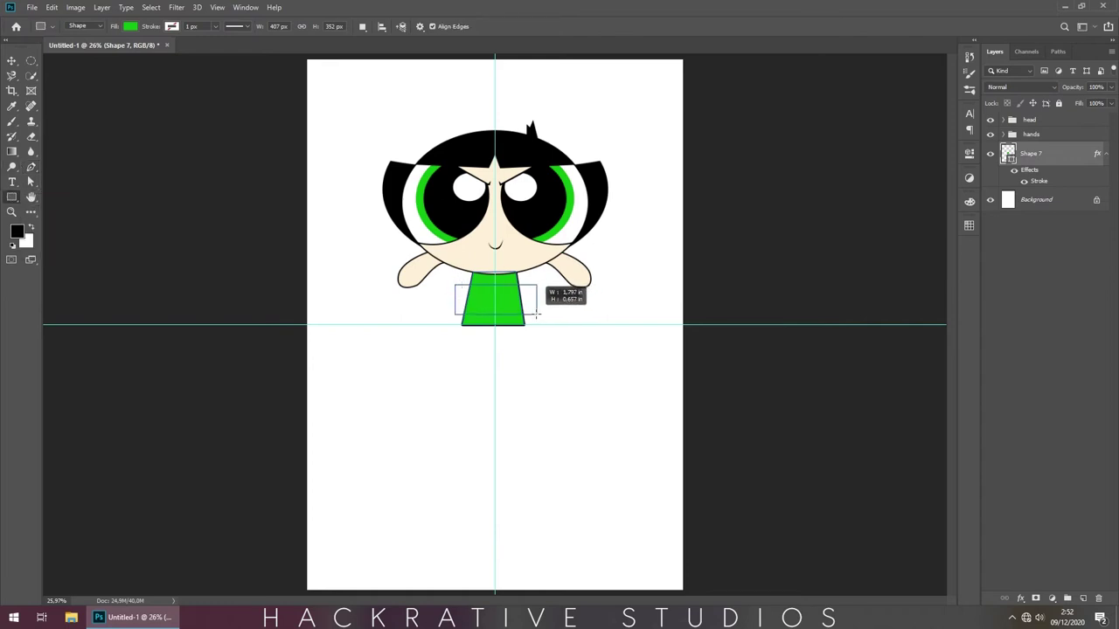
pyautogui.moveTo(454, 284); pyautogui.dragTo(537, 316)
pyautogui.click(804, 222)
pyautogui.click(806, 284)
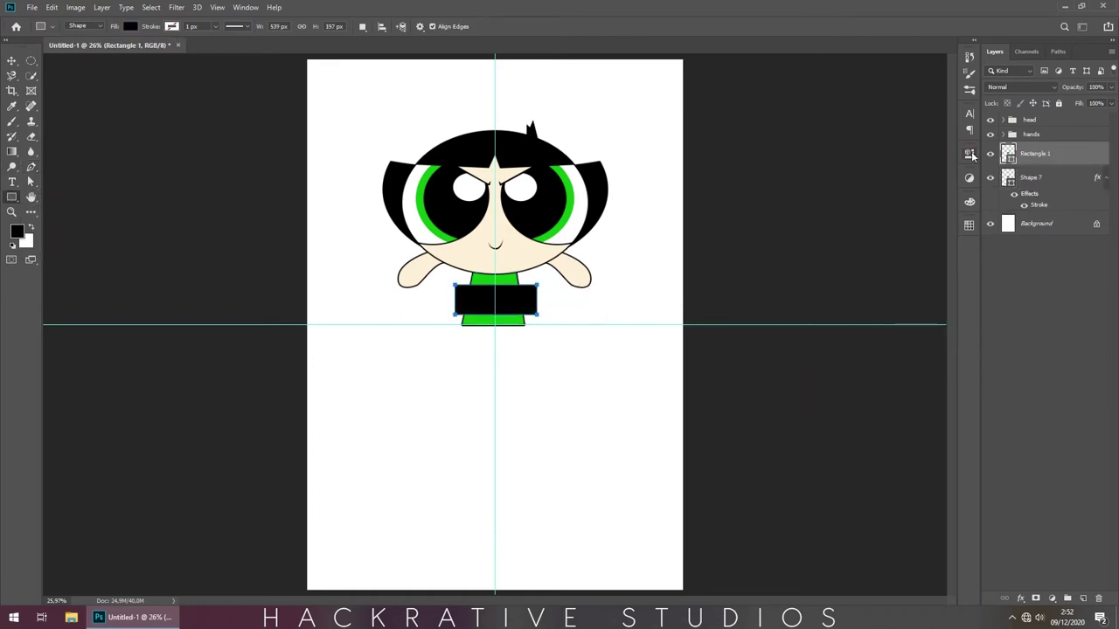
pyautogui.click(966, 153)
pyautogui.rightClick(1049, 154)
pyautogui.click(960, 337)
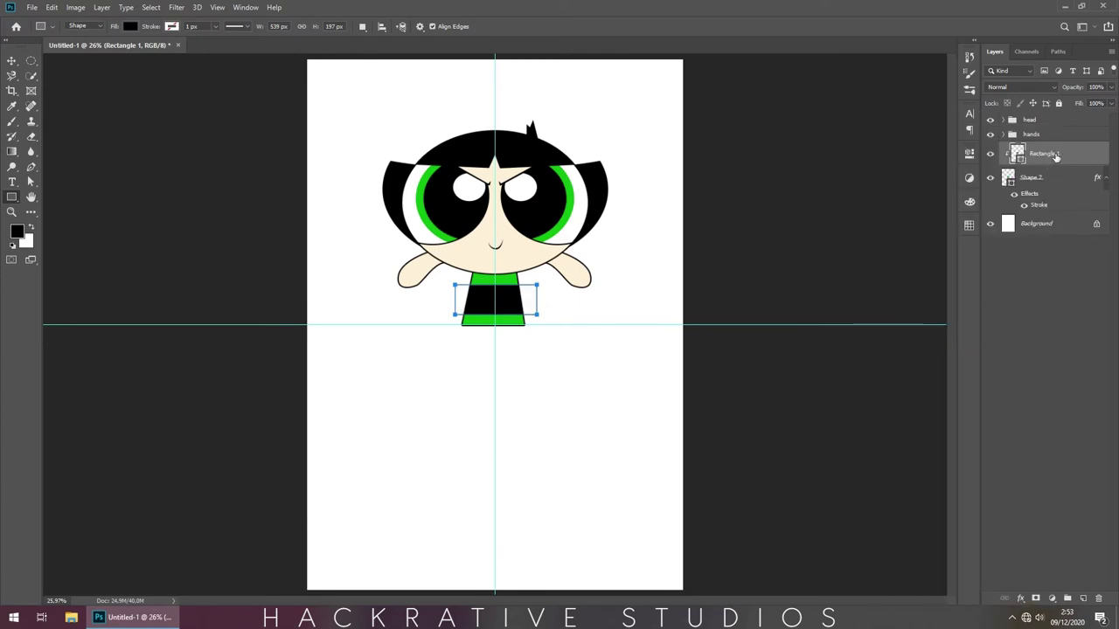
pyautogui.click(1072, 237)
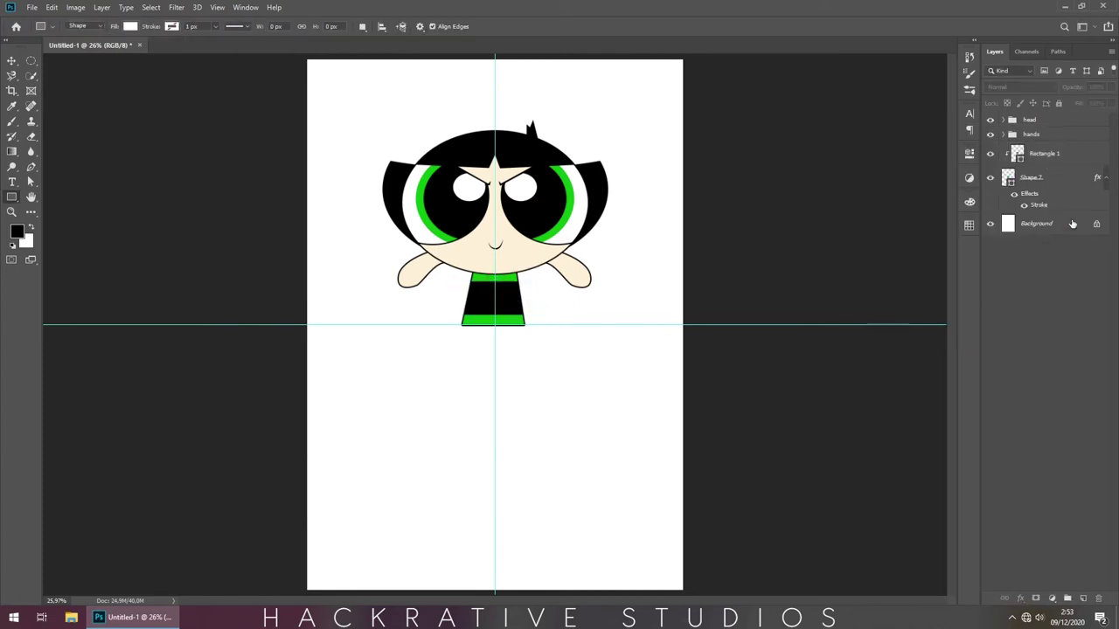
# Step: Resize the black rectangle into a stripe leaving green bands
pyautogui.click(1049, 154)
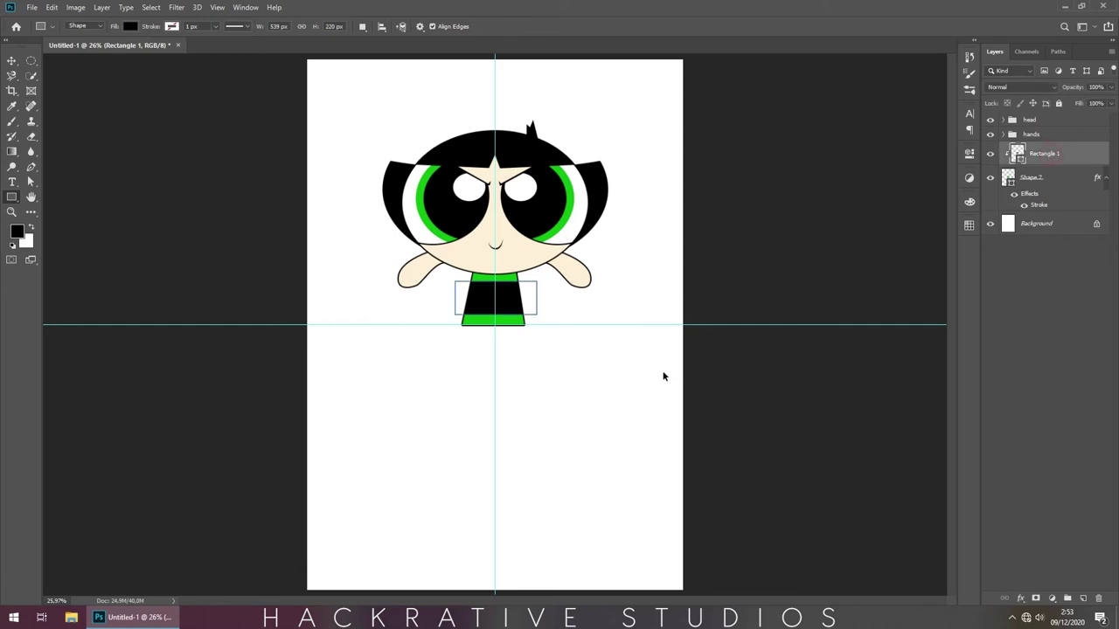
pyautogui.hotkey('ctrl', 't')
pyautogui.moveTo(495, 284); pyautogui.dragTo(495, 285)
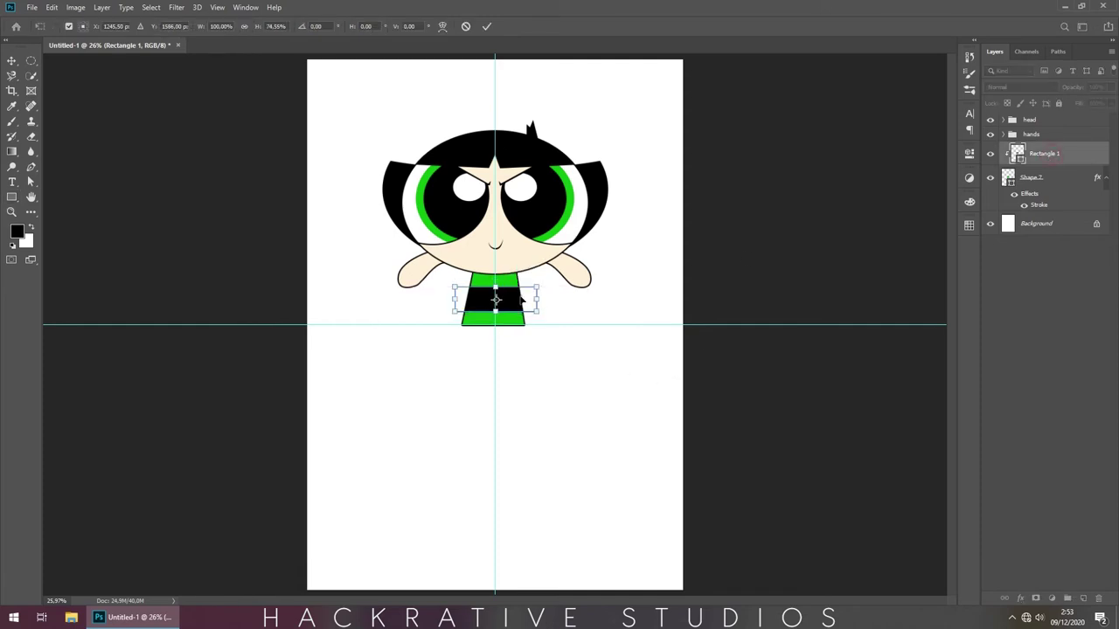
pyautogui.press('Return')
pyautogui.click(1056, 252)
# Step: Group the dress and stripe layers as 'body'
pyautogui.click(1064, 179)
pyautogui.press('a')
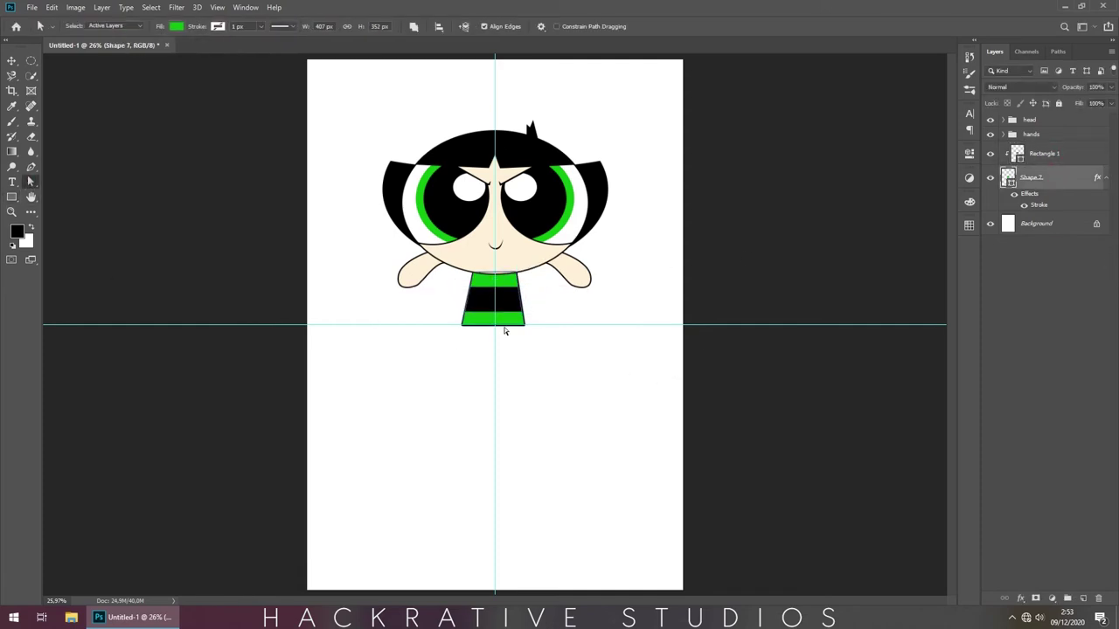
pyautogui.click(1046, 257)
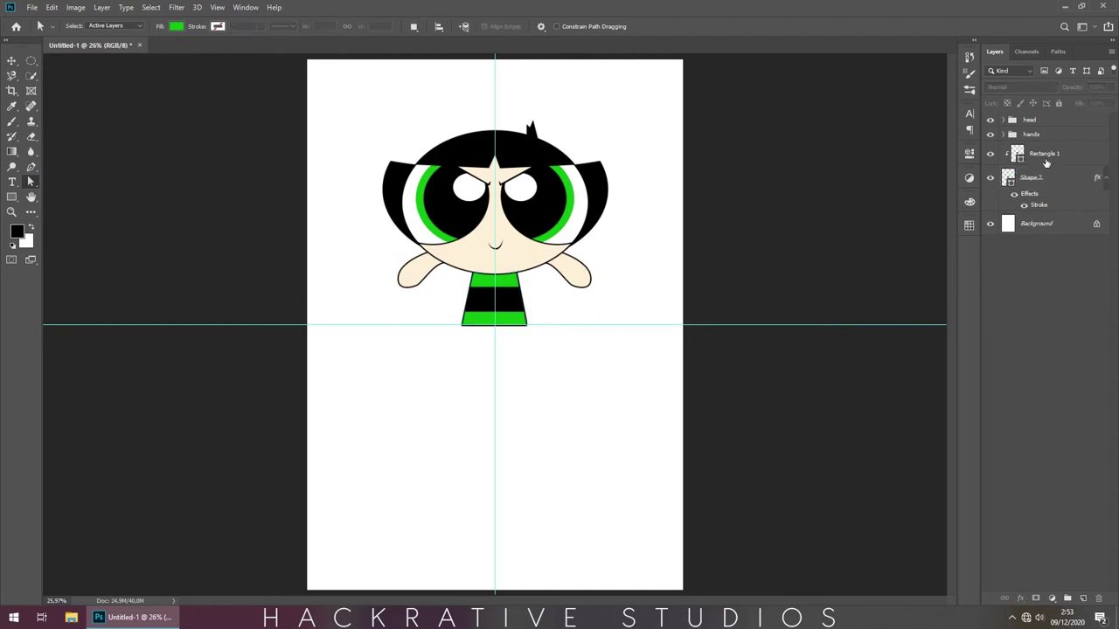
pyautogui.click(1046, 163)
pyautogui.hotkey('ctrl', 'g')
pyautogui.doubleClick(1035, 150)
pyautogui.write('body')
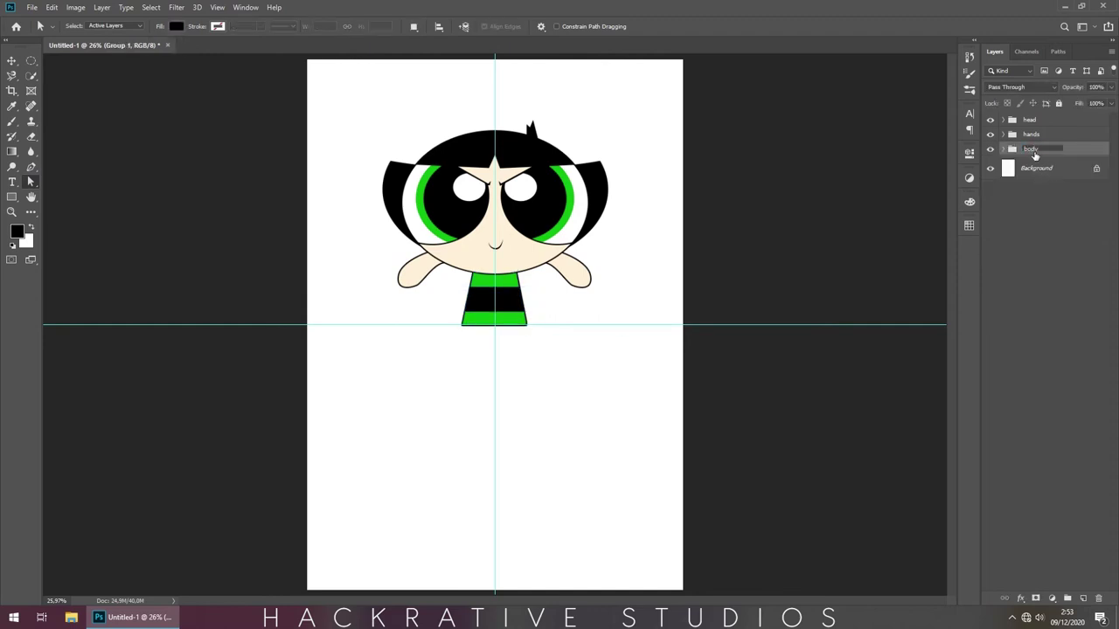
pyautogui.press('Return')
pyautogui.rightClick(12, 197)
# Step: Draw an oval foot ellipse below the dress and give it a Stroke effect
pyautogui.click(74, 219)
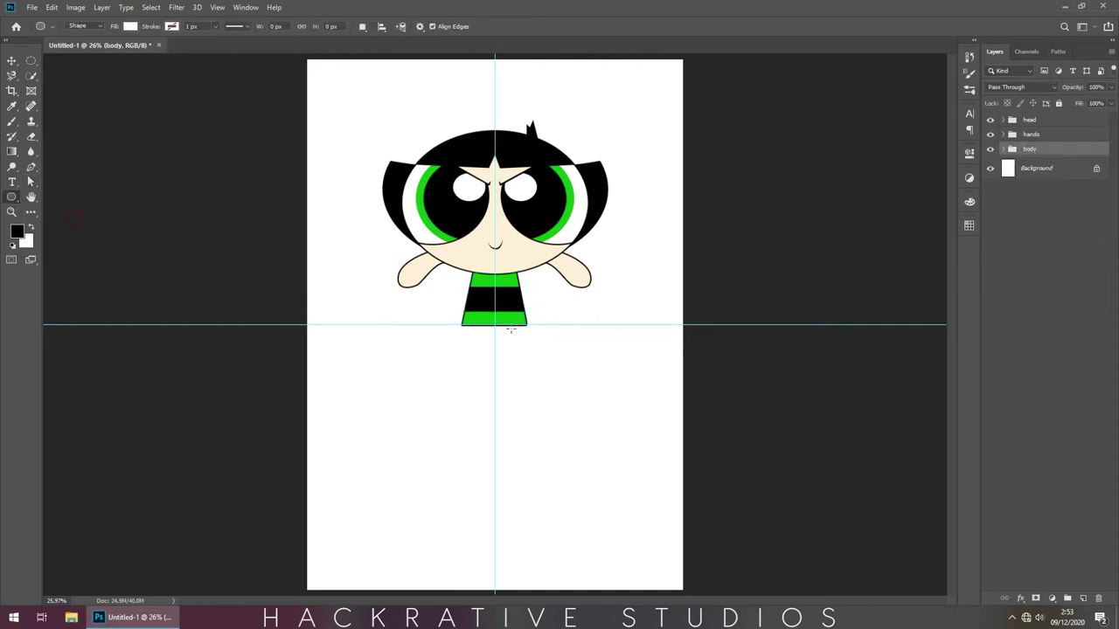
pyautogui.moveTo(494, 324); pyautogui.dragTo(529, 356)
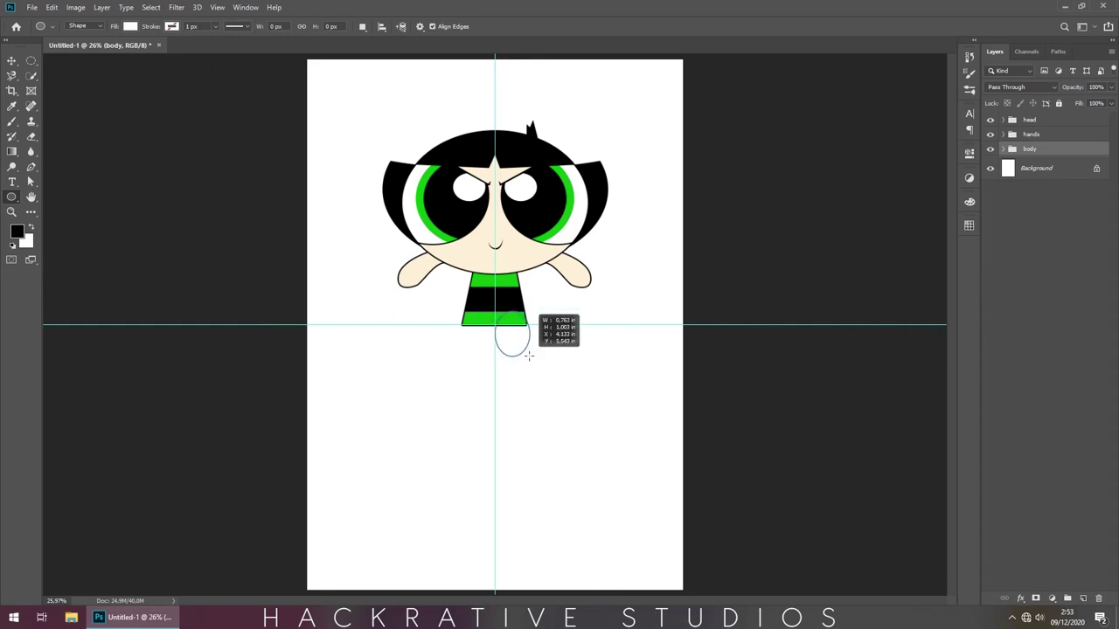
pyautogui.moveTo(529, 355); pyautogui.dragTo(529, 354)
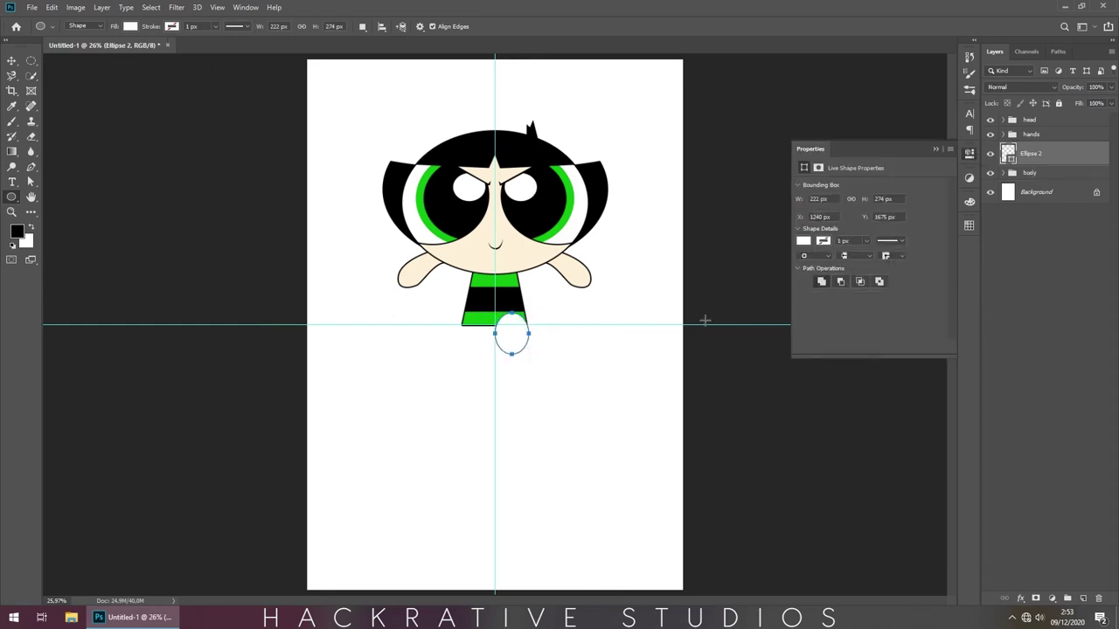
pyautogui.click(1020, 598)
pyautogui.click(1040, 523)
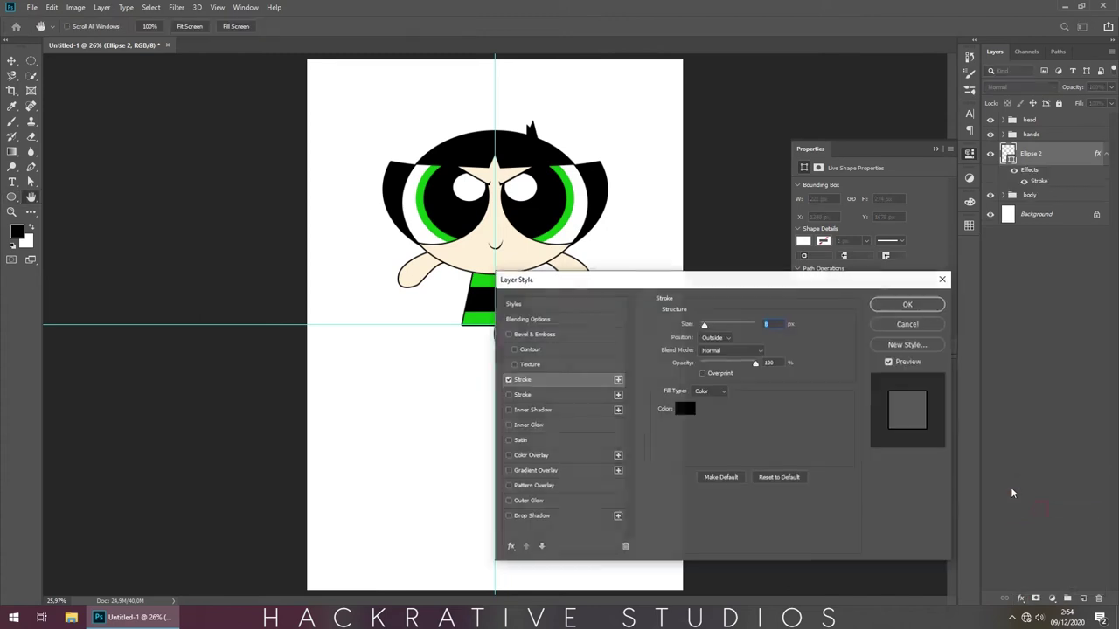
pyautogui.click(914, 303)
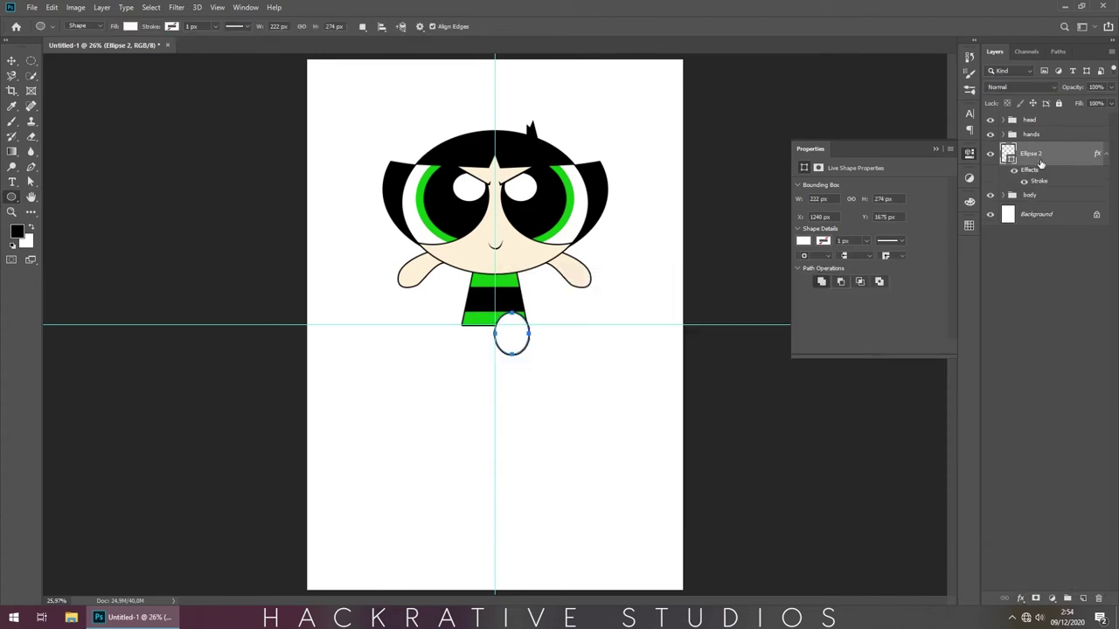
pyautogui.click(975, 157)
# Step: Pen a black (000000) shoe shape over the oval and clip it to the foot
pyautogui.press('p')
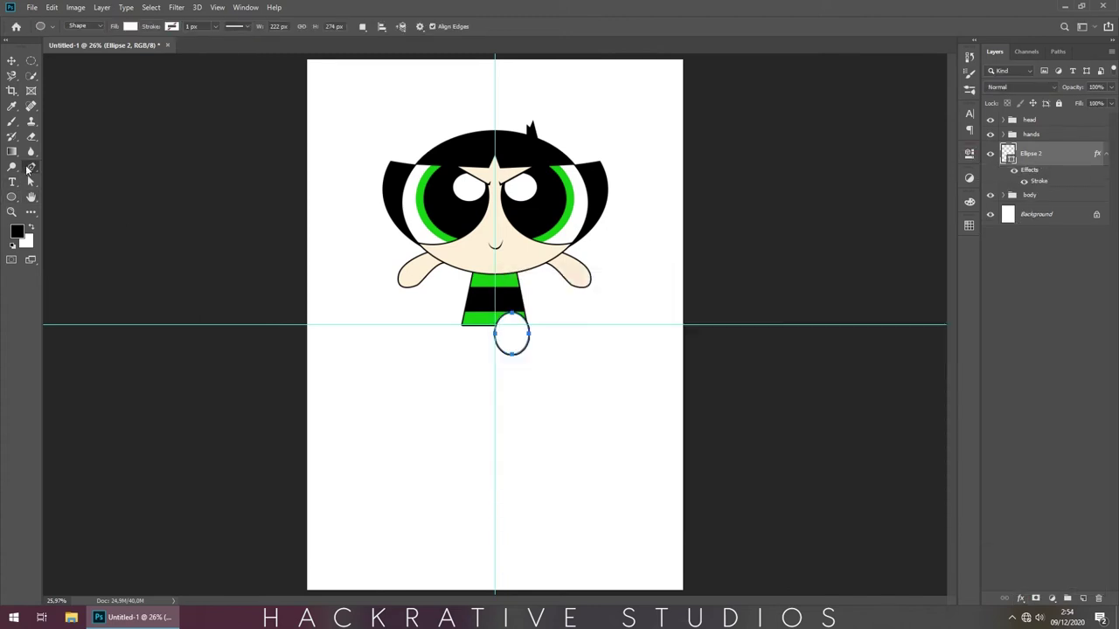
pyautogui.click(494, 331)
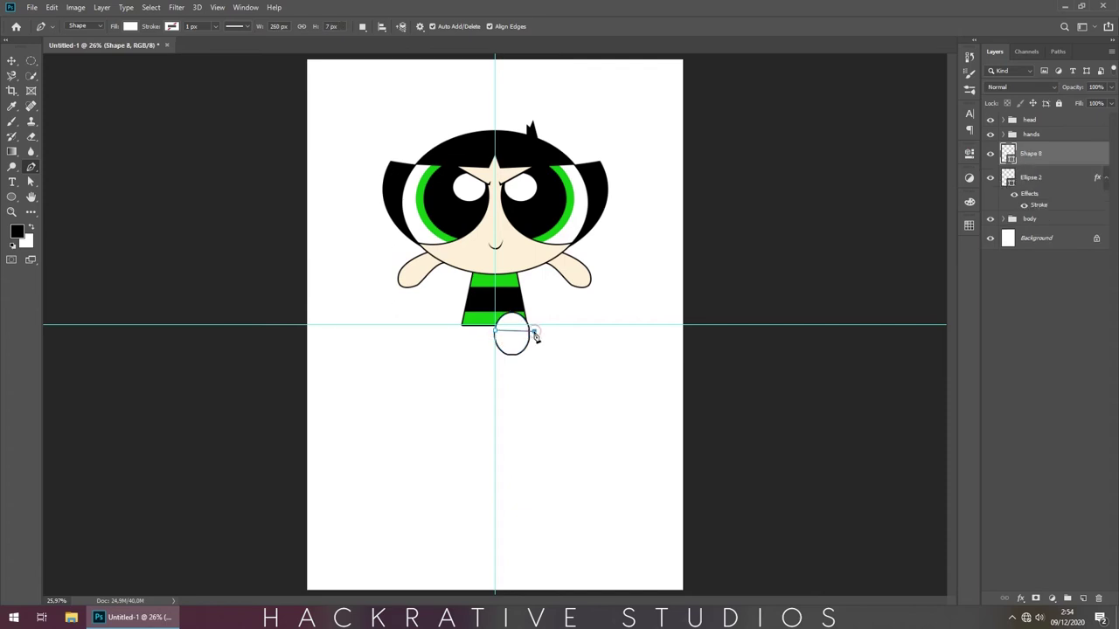
pyautogui.click(531, 330)
pyautogui.click(531, 359)
pyautogui.click(493, 358)
pyautogui.click(494, 331)
pyautogui.doubleClick(1008, 154)
pyautogui.write('000000')
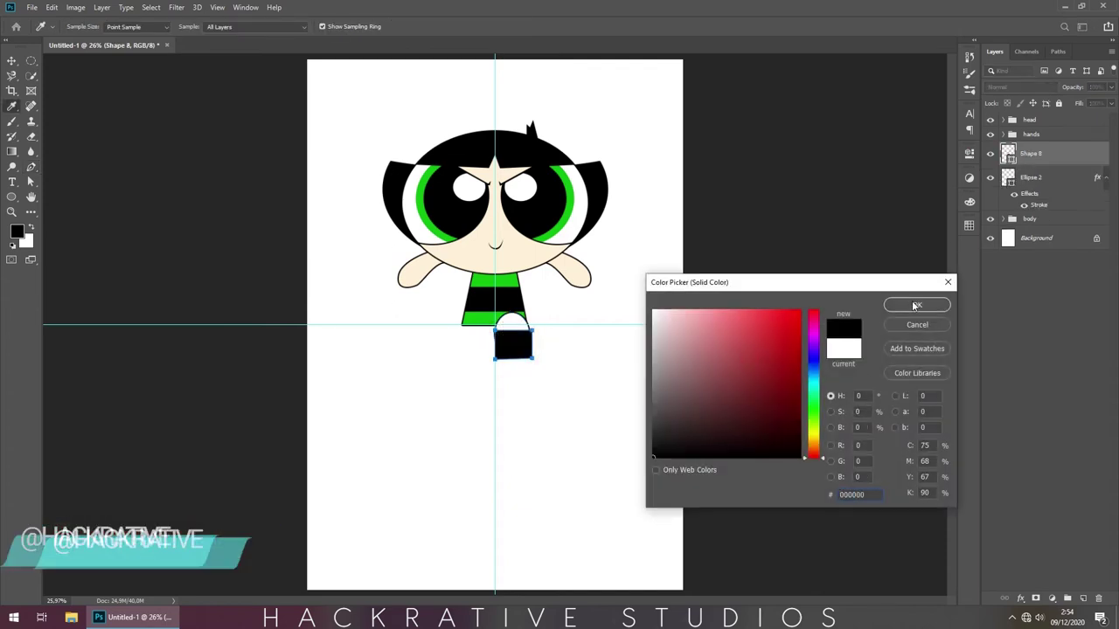
pyautogui.click(916, 305)
pyautogui.rightClick(1057, 154)
pyautogui.click(956, 339)
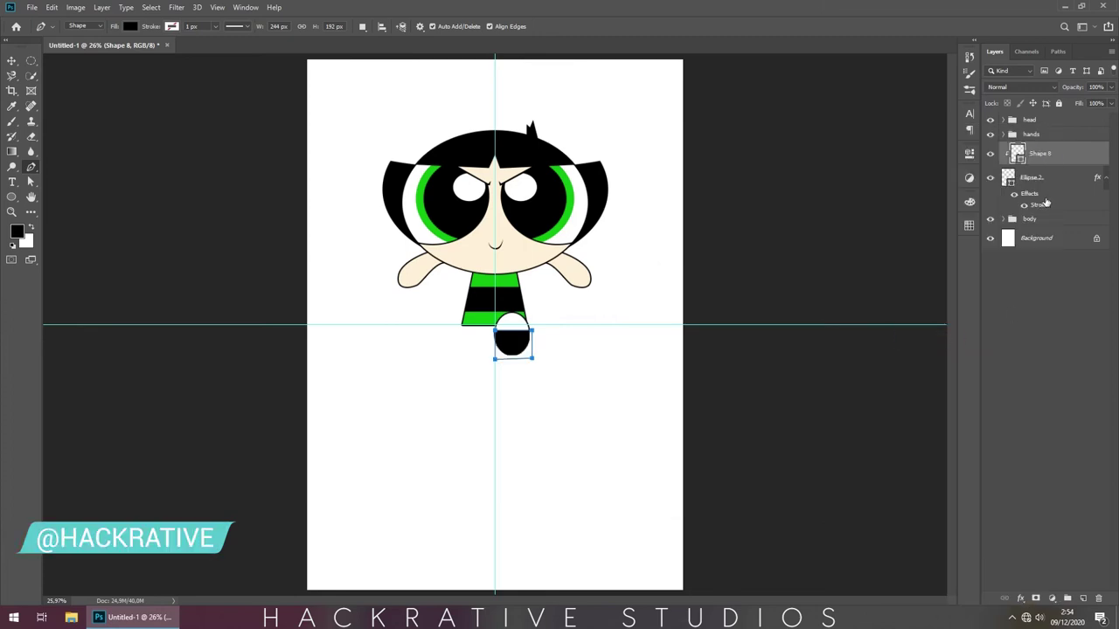
# Step: Drag the shoe's anchors to widen and reshape its outline
pyautogui.press('a')
pyautogui.moveTo(542, 326); pyautogui.dragTo(531, 369)
pyautogui.scroll(5, 594, 320)
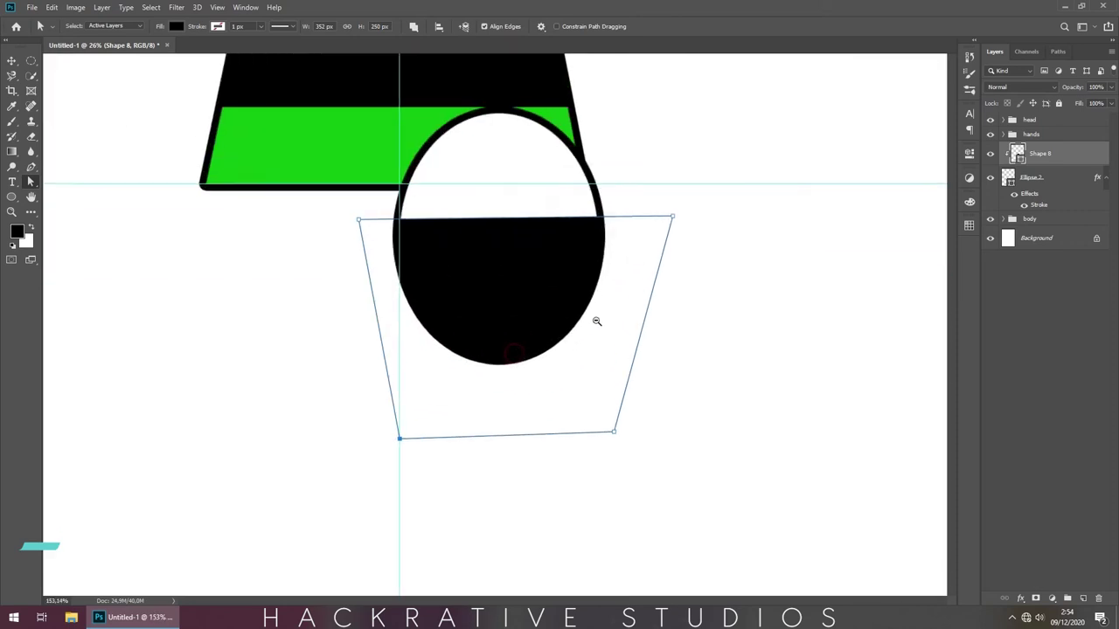
pyautogui.scroll(-4, 545, 333)
pyautogui.click(1059, 178)
pyautogui.click(1053, 155)
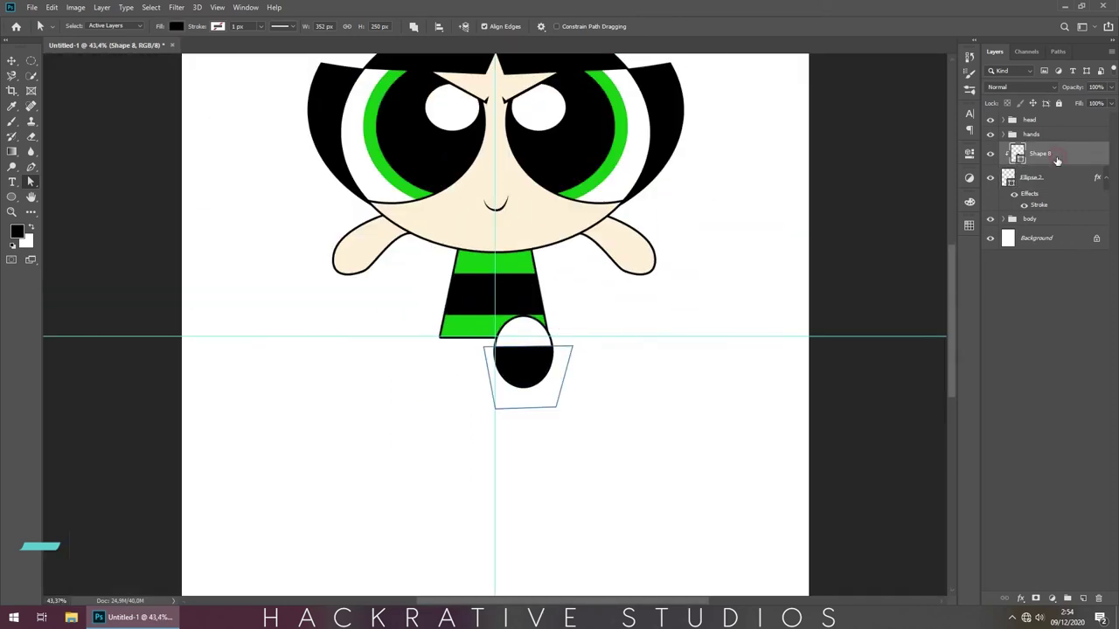
# Step: Pen a small white (ffffff) sole shape on the shoe
pyautogui.press('p')
pyautogui.click(511, 359)
pyautogui.click(523, 371)
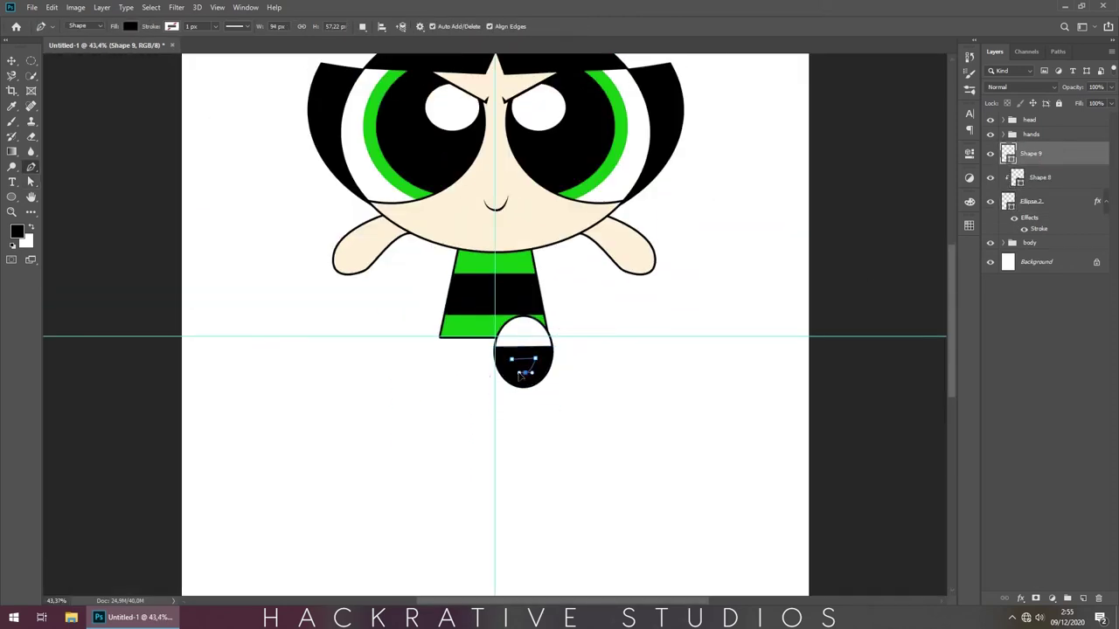
pyautogui.doubleClick(1008, 154)
pyautogui.write('ffffff')
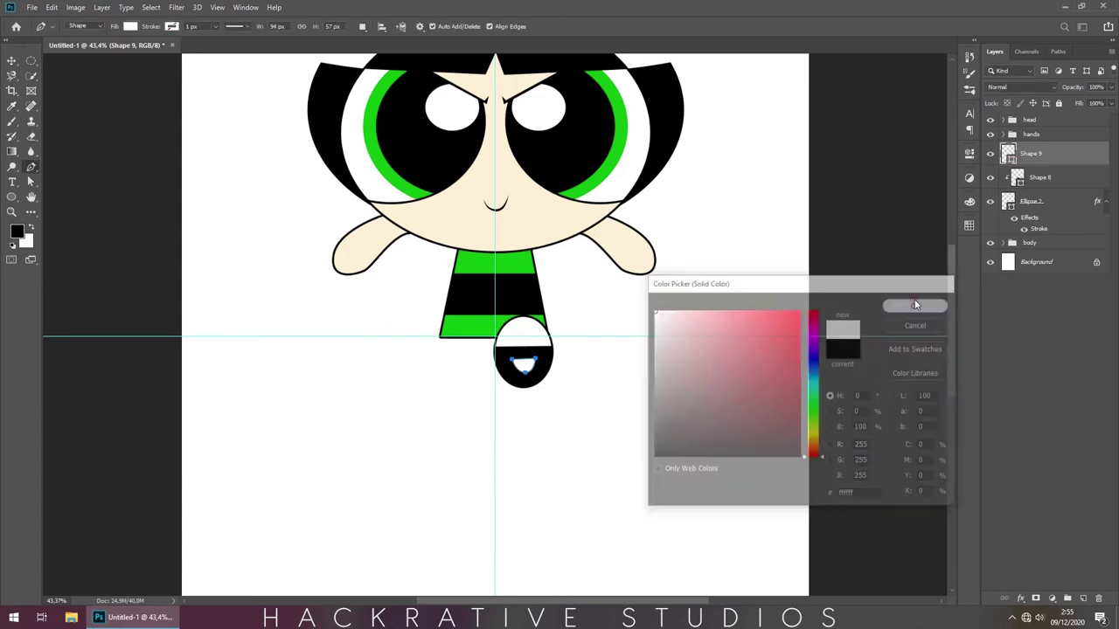
pyautogui.press('Return')
pyautogui.click(1047, 301)
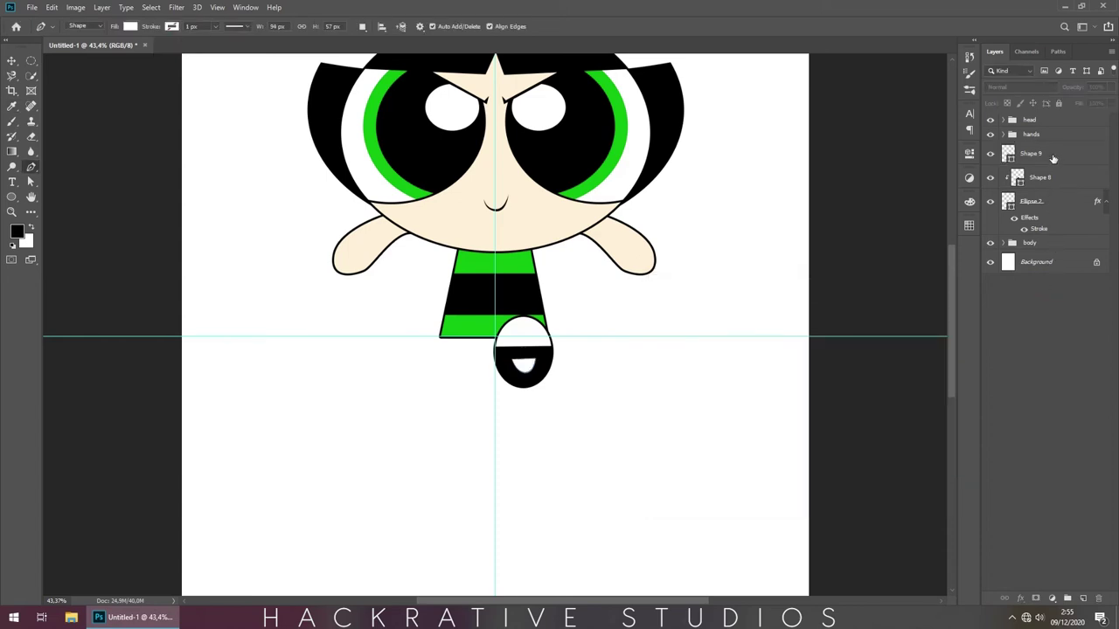
# Step: Group the oval, shoe and sole layers and begin renaming the group
pyautogui.click(1054, 153)
pyautogui.keyDown('shift'); pyautogui.click(1051, 201); pyautogui.keyUp('shift')
pyautogui.hotkey('ctrl', 'g')
pyautogui.doubleClick(1040, 149)
pyautogui.write('rightfoot')
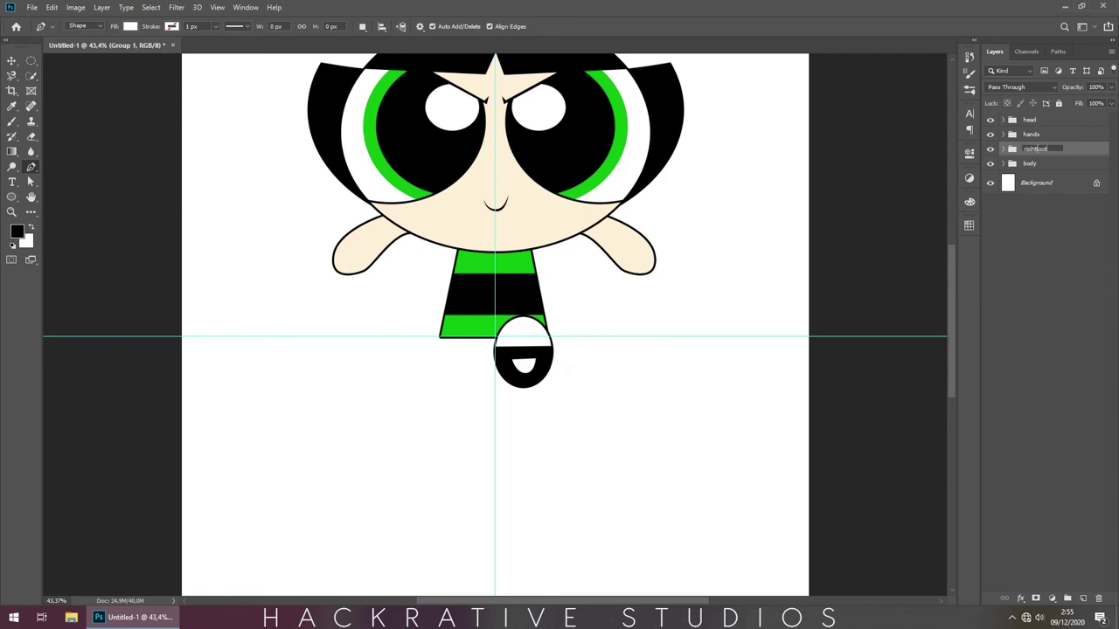
# Step: Name the group 'rightfoot', then pen a left leg shape with a black Stroke outline
pyautogui.press('Return')
pyautogui.click(440, 336)
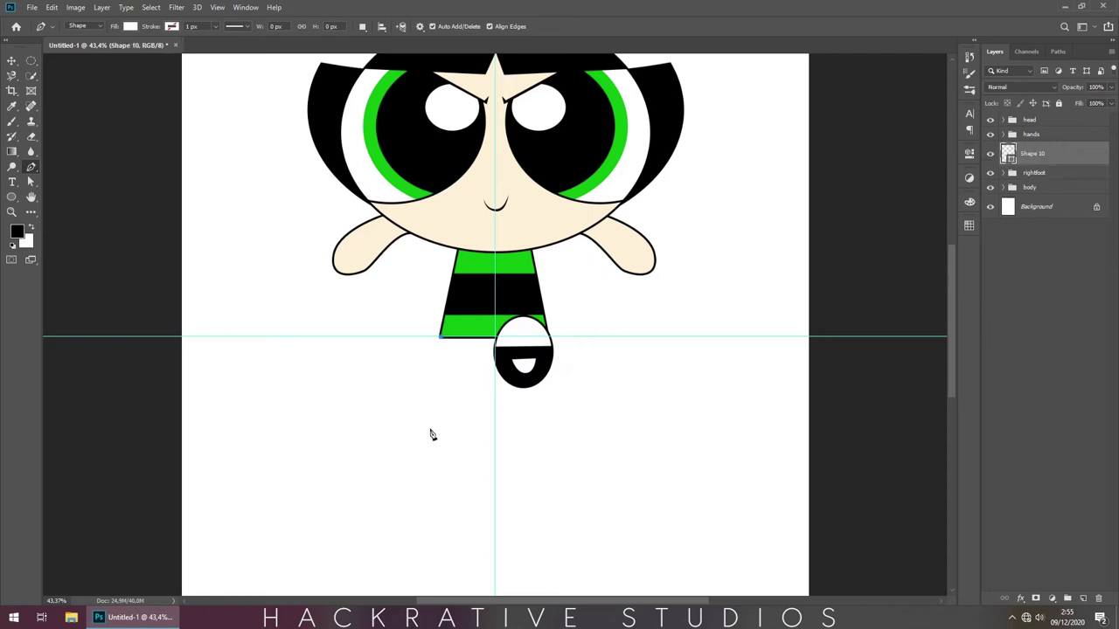
pyautogui.moveTo(437, 404); pyautogui.dragTo(444, 437)
pyautogui.moveTo(487, 404); pyautogui.dragTo(488, 379)
pyautogui.click(490, 335)
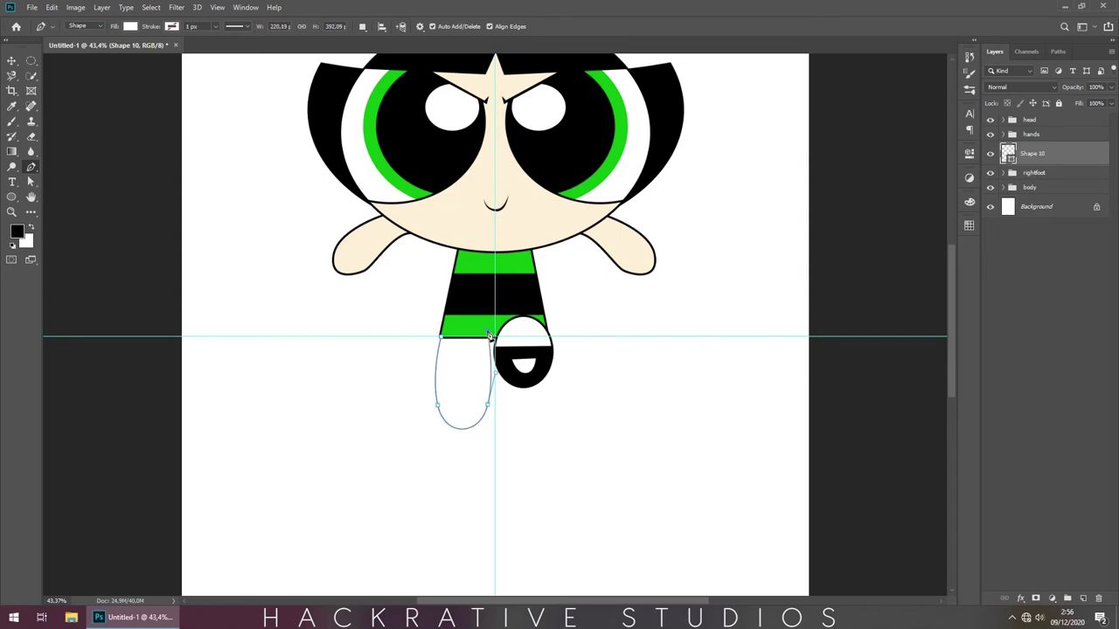
pyautogui.click(1035, 599)
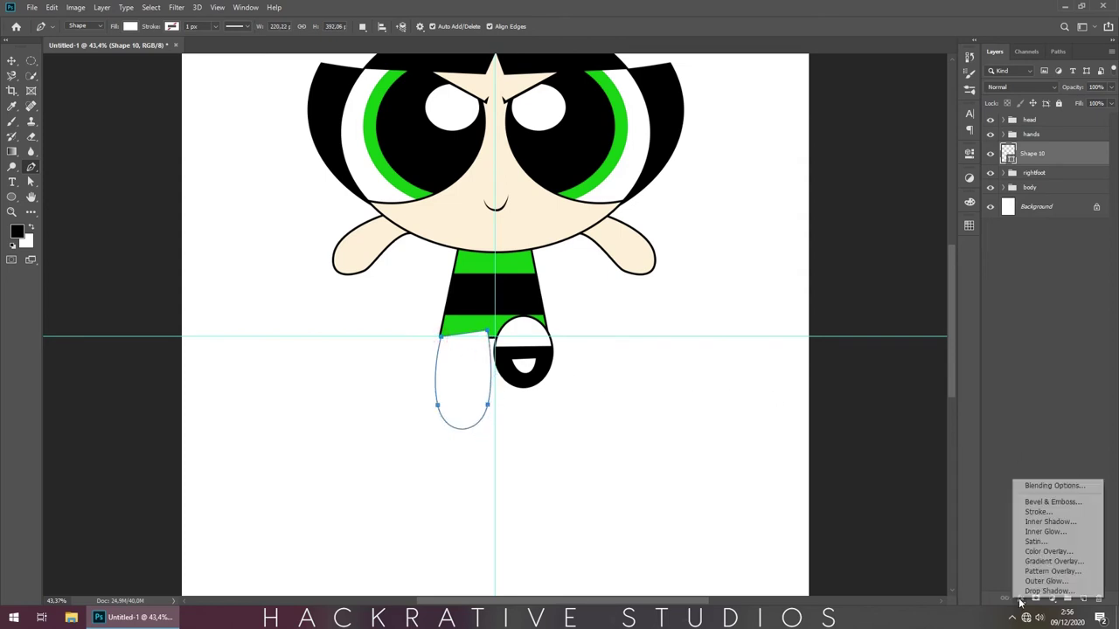
pyautogui.click(1049, 514)
pyautogui.press('Return')
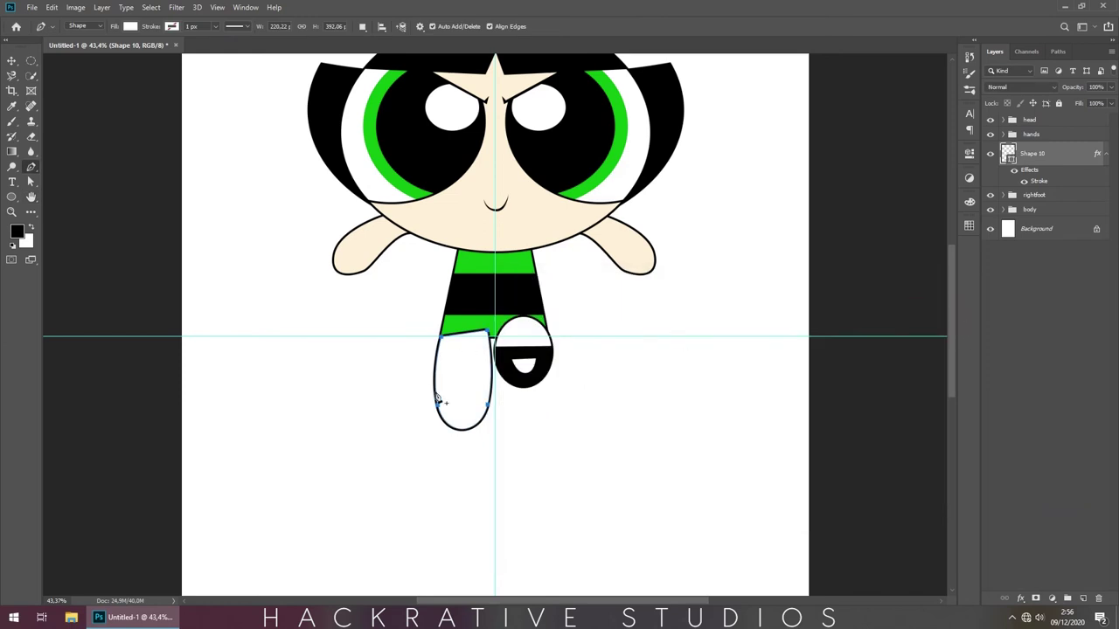
# Step: Pen a black foot shape below the leg and clip it to the leg
pyautogui.click(428, 394)
pyautogui.click(494, 397)
pyautogui.click(490, 434)
pyautogui.click(431, 431)
pyautogui.click(428, 395)
pyautogui.doubleClick(1008, 154)
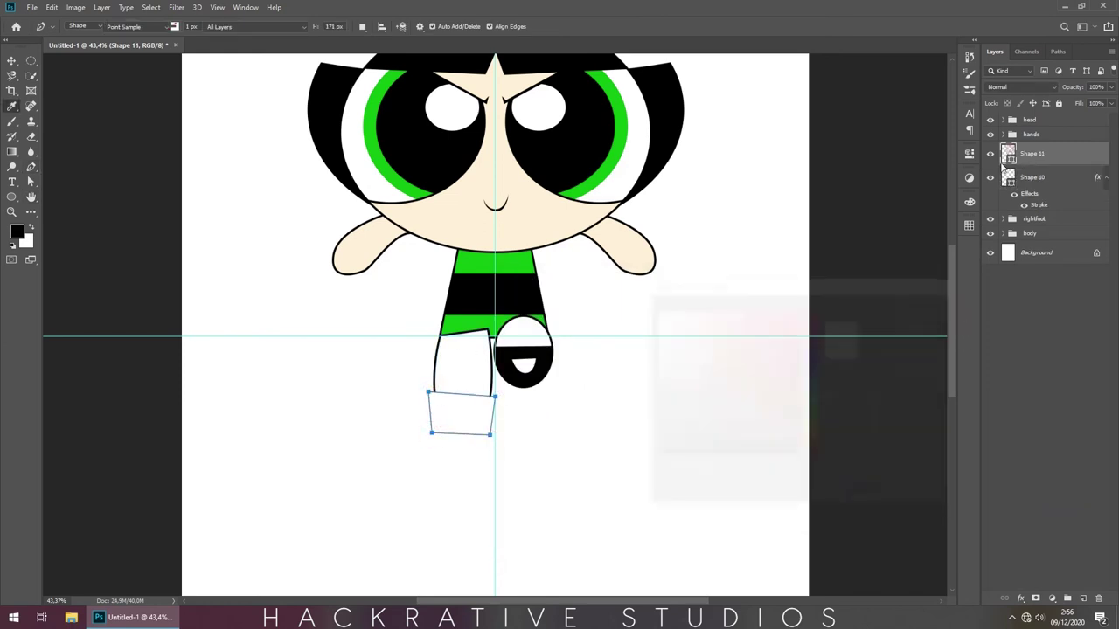
pyautogui.click(661, 458)
pyautogui.click(864, 294)
pyautogui.rightClick(1040, 154)
pyautogui.click(955, 338)
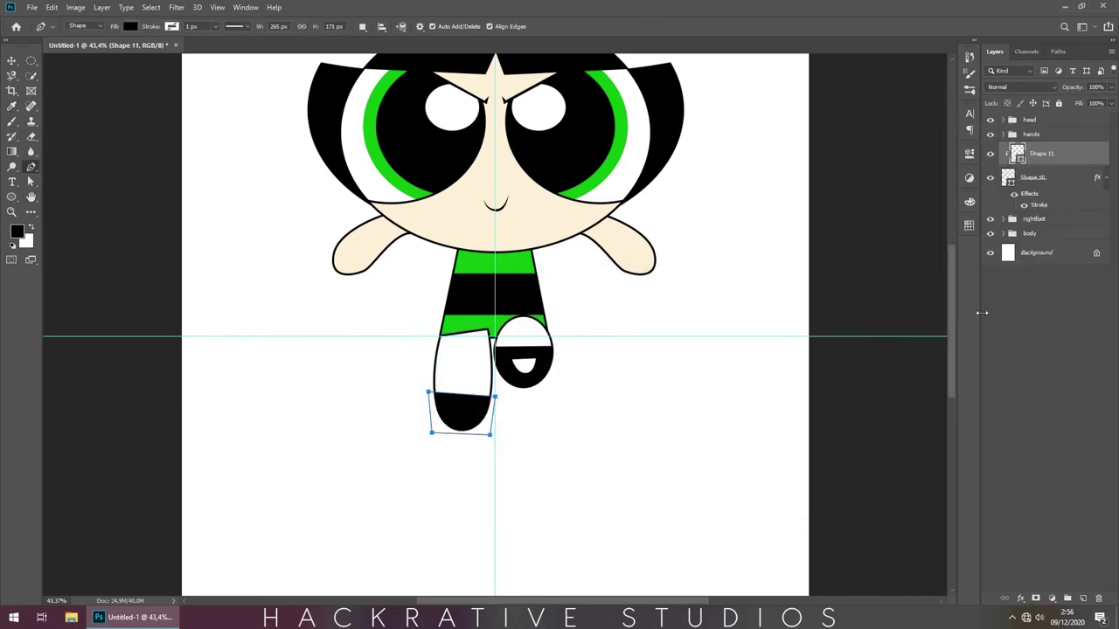
# Step: Widen the leg and foot together slightly to the right with Free Transform
pyautogui.hotkey('ctrl', 't')
pyautogui.press('Return')
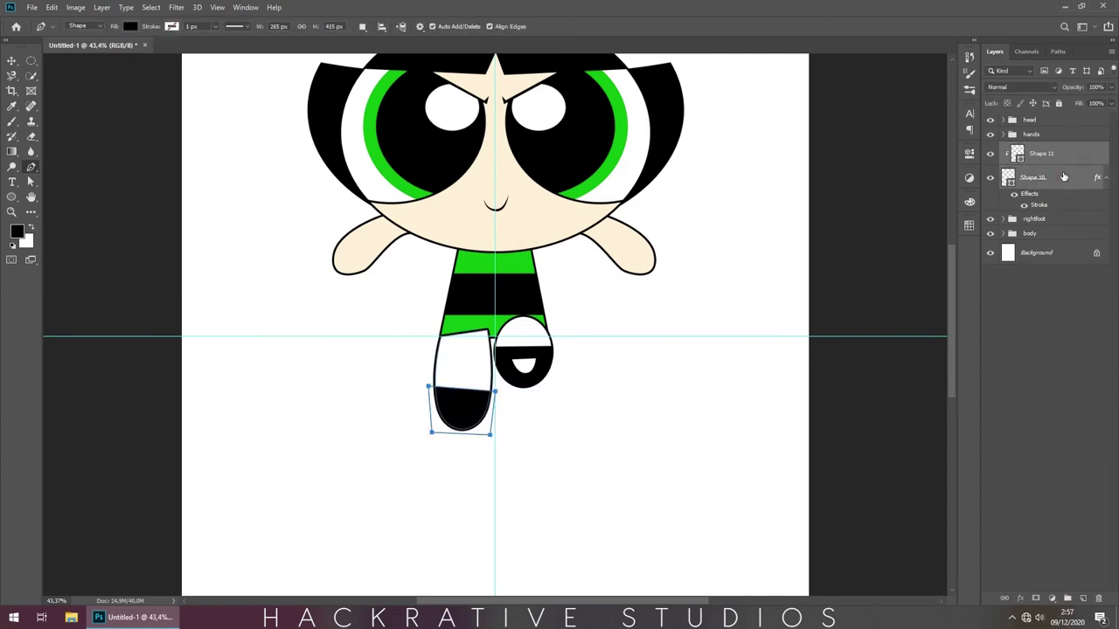
pyautogui.hotkey('ctrl', 't')
pyautogui.press('Escape')
pyautogui.keyDown('shift'); pyautogui.click(1040, 178); pyautogui.keyUp('shift')
pyautogui.hotkey('ctrl', 't')
pyautogui.moveTo(501, 382); pyautogui.dragTo(504, 385)
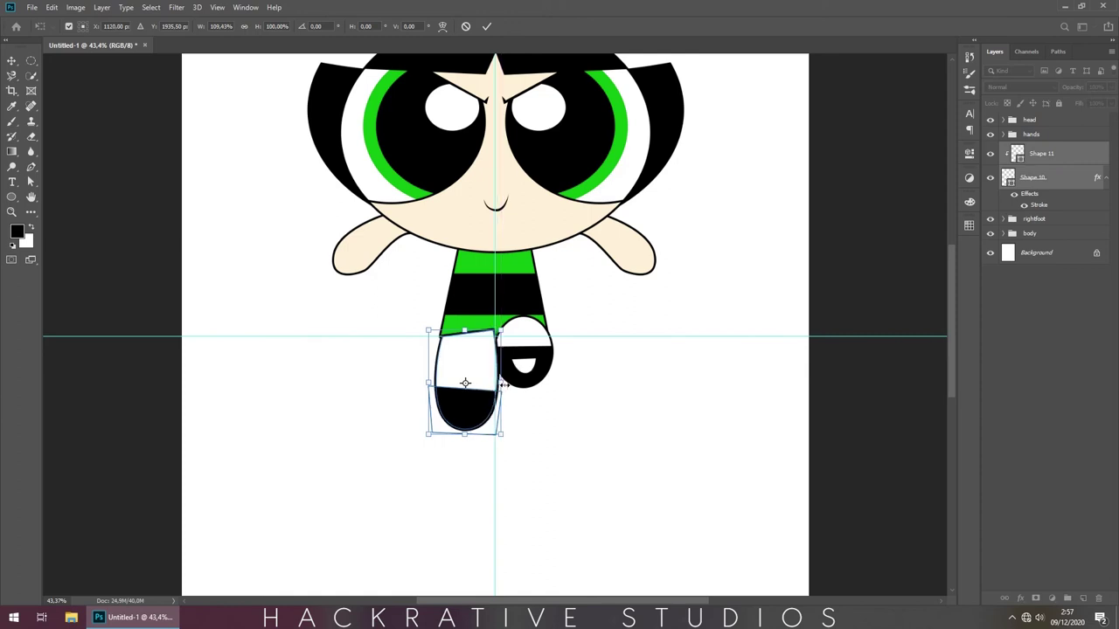
pyautogui.press('Return')
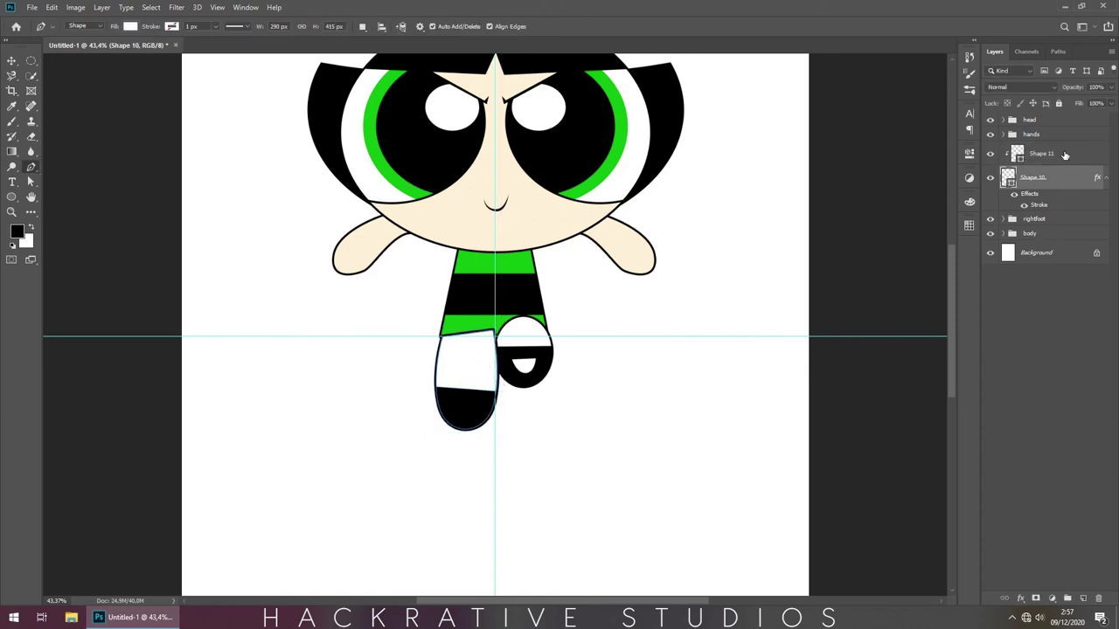
# Step: Pen a small white sole shape on the black foot
pyautogui.click(1060, 158)
pyautogui.click(453, 401)
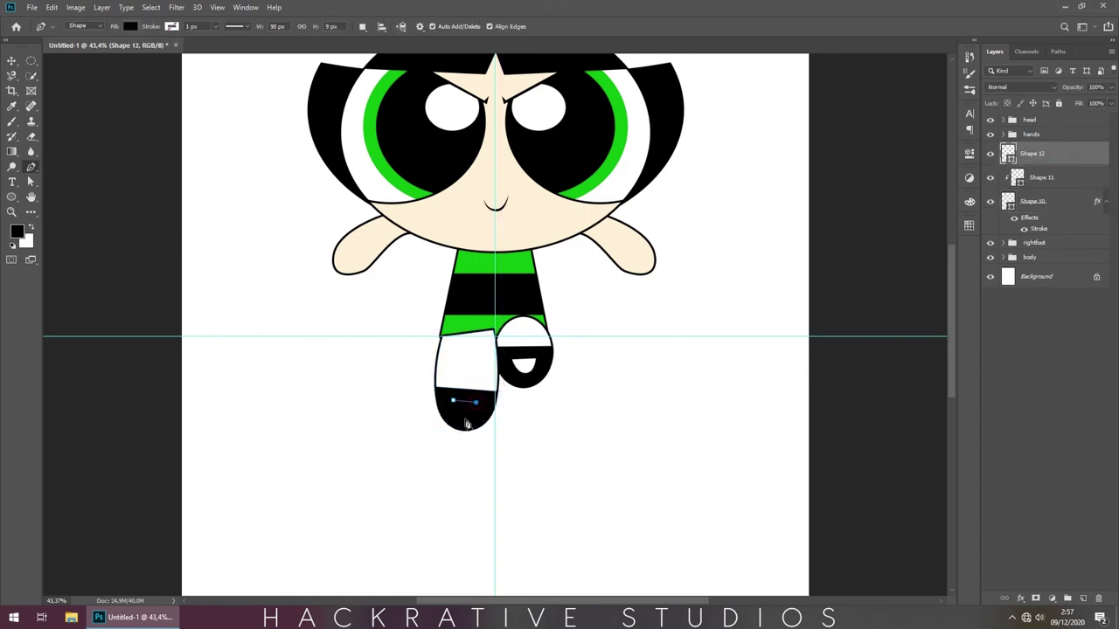
pyautogui.click(468, 416)
pyautogui.doubleClick(1007, 154)
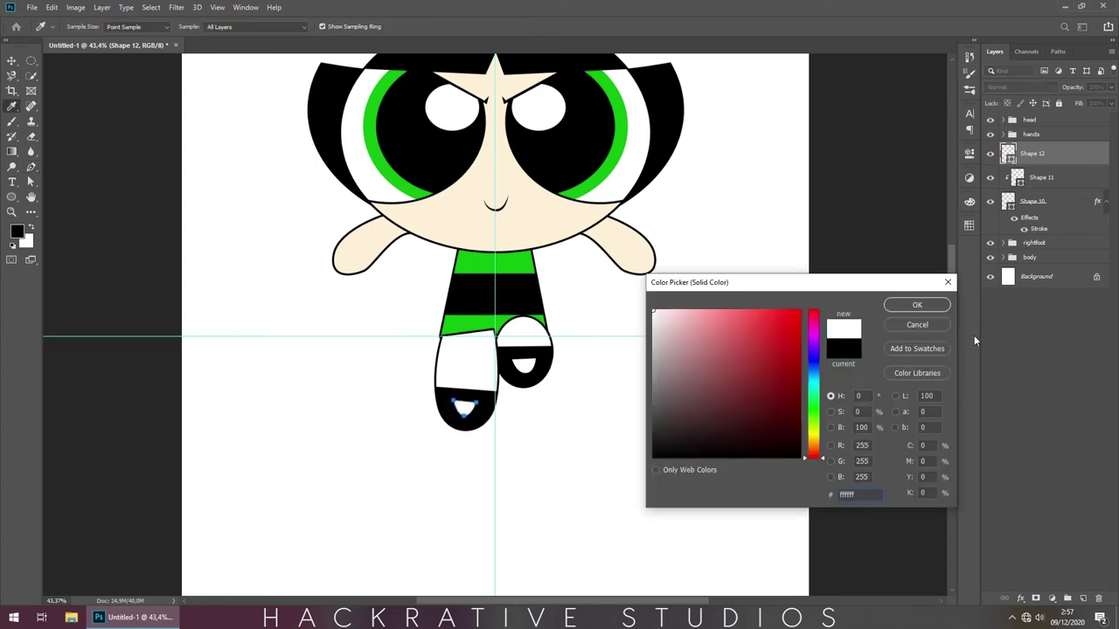
pyautogui.click(924, 305)
# Step: Group the three left leg layers as 'leftfoot' and move it below body
pyautogui.keyDown('shift'); pyautogui.click(1056, 205); pyautogui.keyUp('shift')
pyautogui.hotkey('ctrl', 'g')
pyautogui.doubleClick(1034, 150)
pyautogui.write('leftfoot')
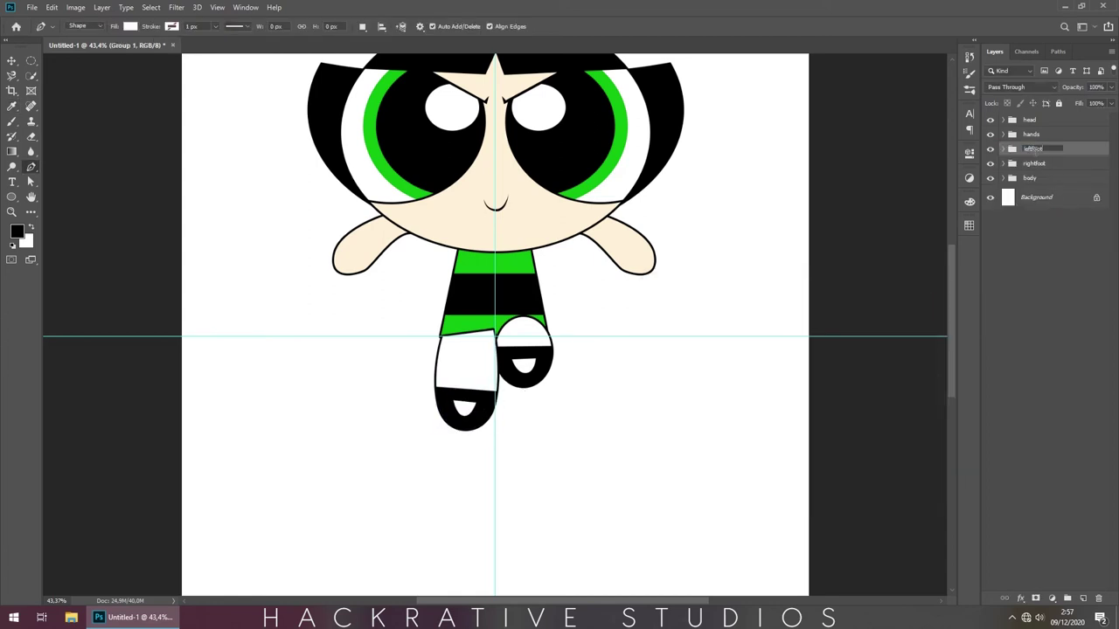
pyautogui.press('Return')
pyautogui.moveTo(1036, 148); pyautogui.dragTo(1040, 186)
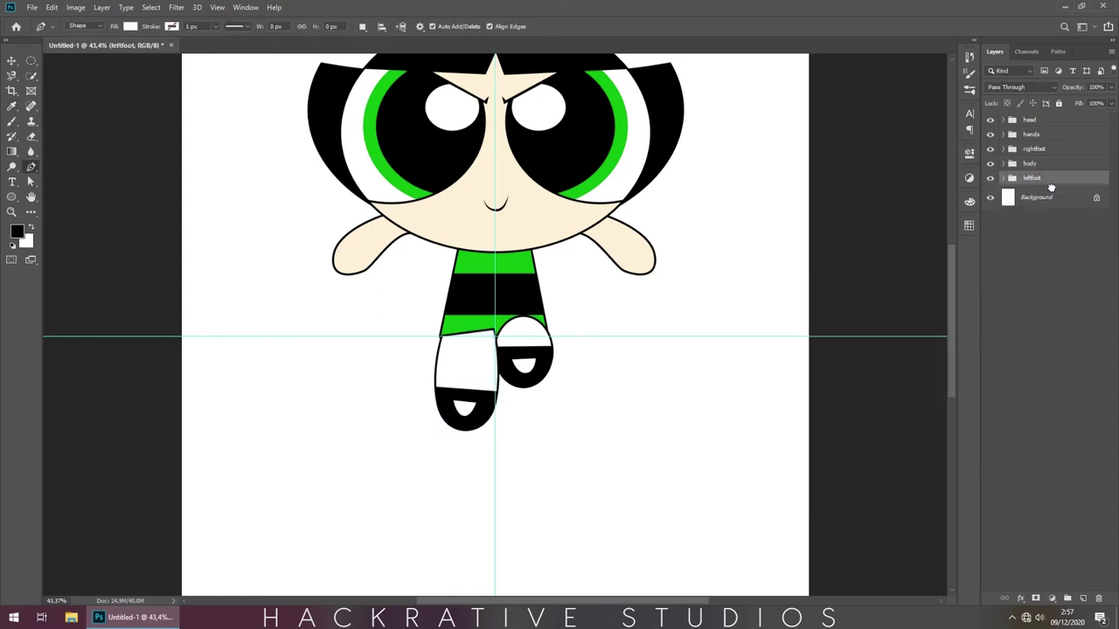
pyautogui.scroll(-4, 706, 320)
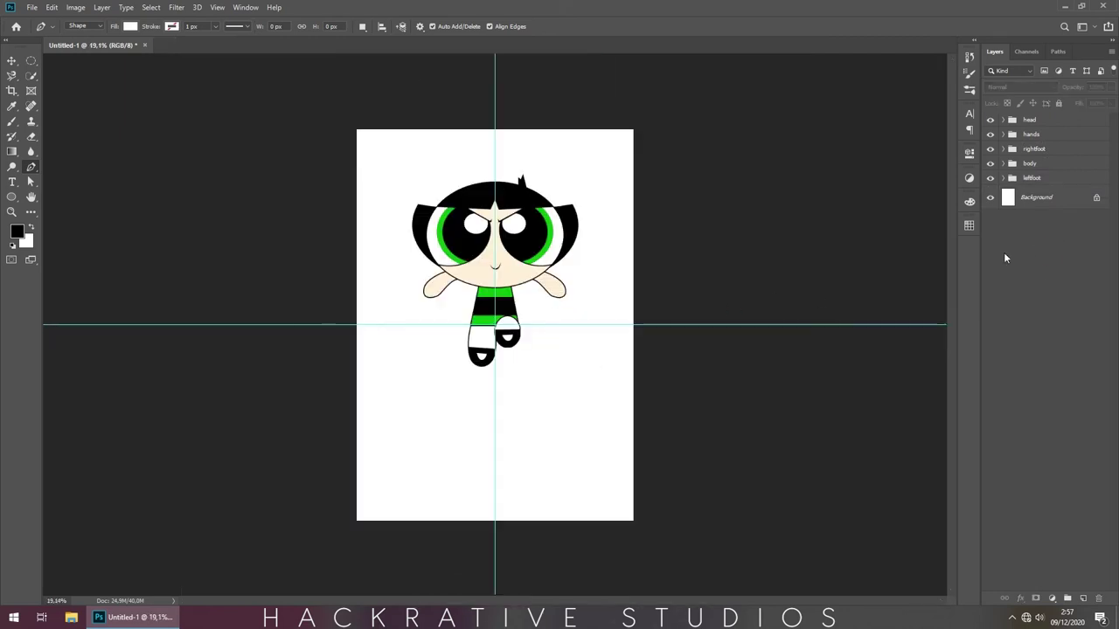
# Step: Draw a tall bright-green rectangle down from the girl's neck
pyautogui.rightClick(12, 195)
pyautogui.click(70, 197)
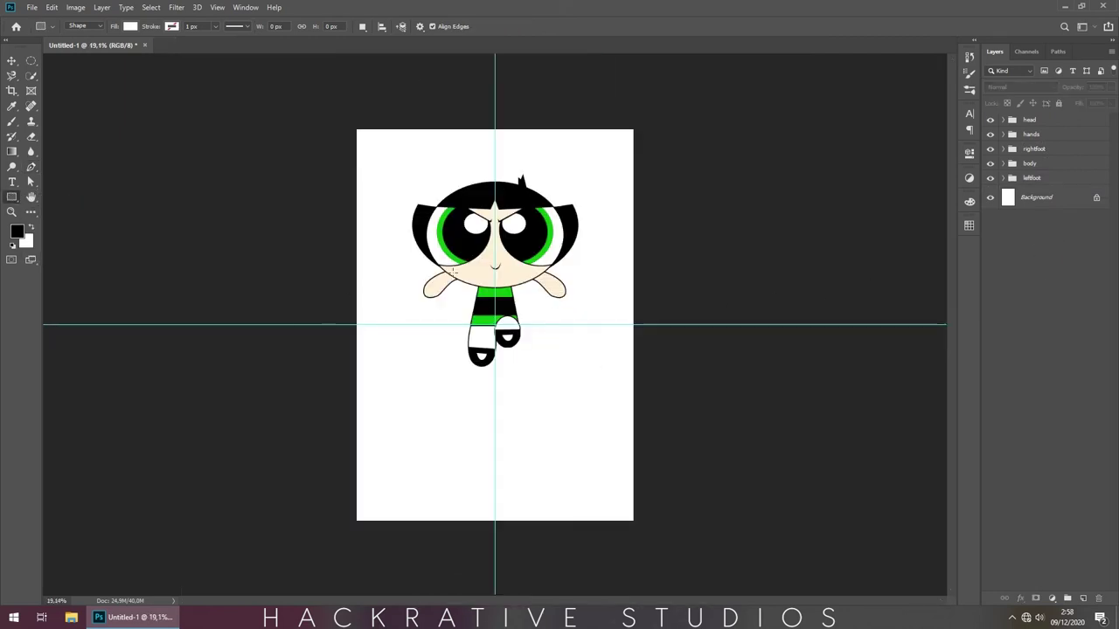
pyautogui.moveTo(449, 274); pyautogui.dragTo(541, 485)
pyautogui.click(804, 223)
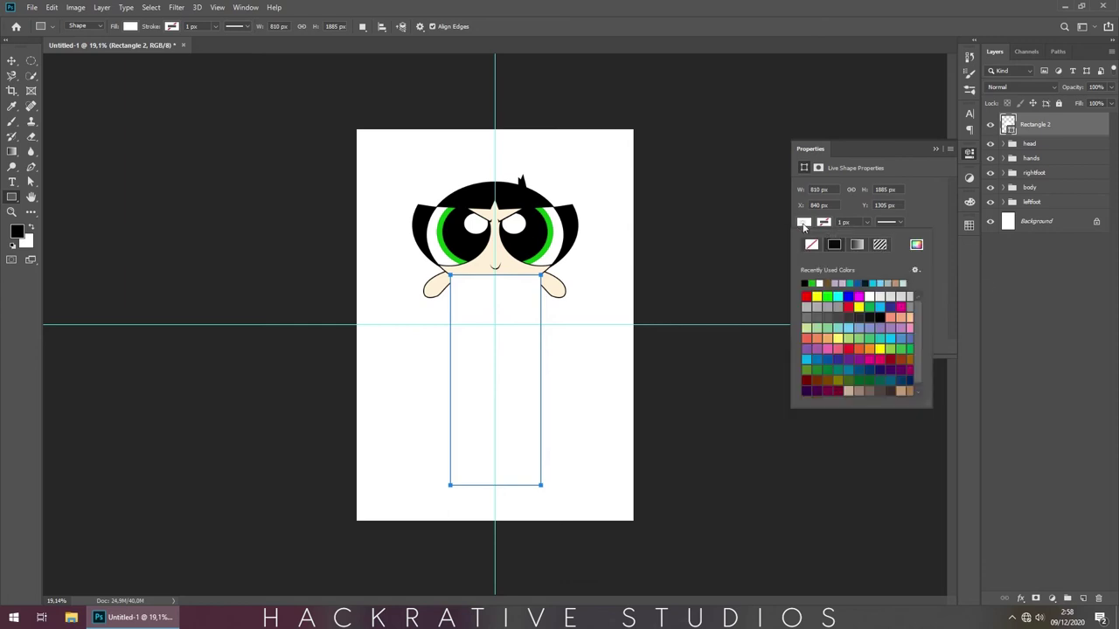
pyautogui.click(916, 245)
pyautogui.click(551, 234)
pyautogui.click(920, 301)
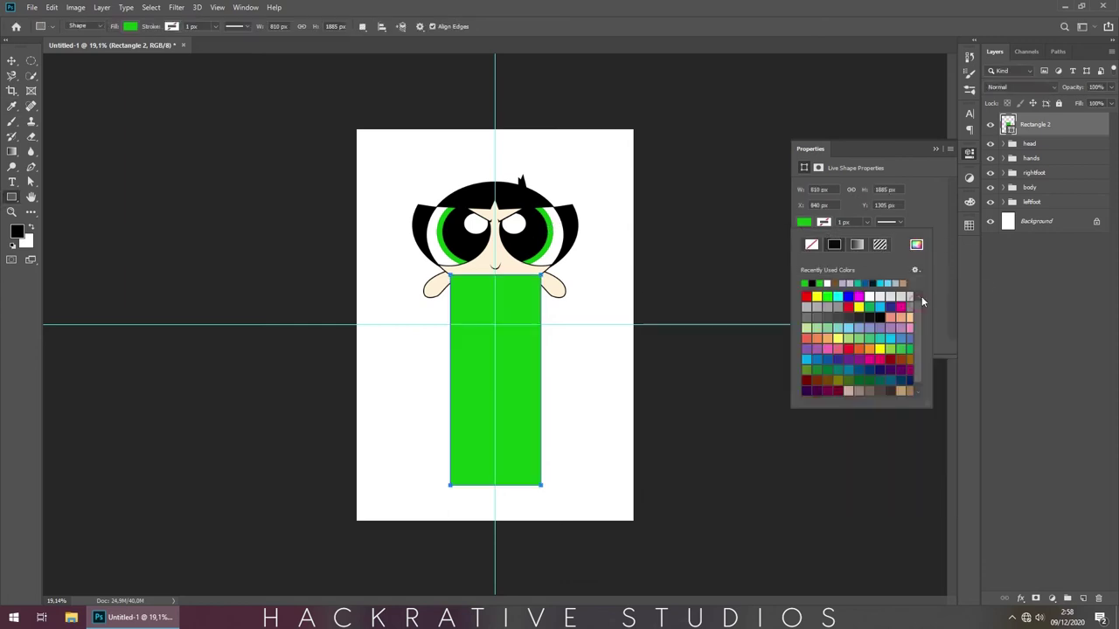
# Step: Duplicate the rectangle, fill the copy white, and widen it slightly
pyautogui.hotkey('ctrl', 'j')
pyautogui.doubleClick(1008, 124)
pyautogui.click(600, 283)
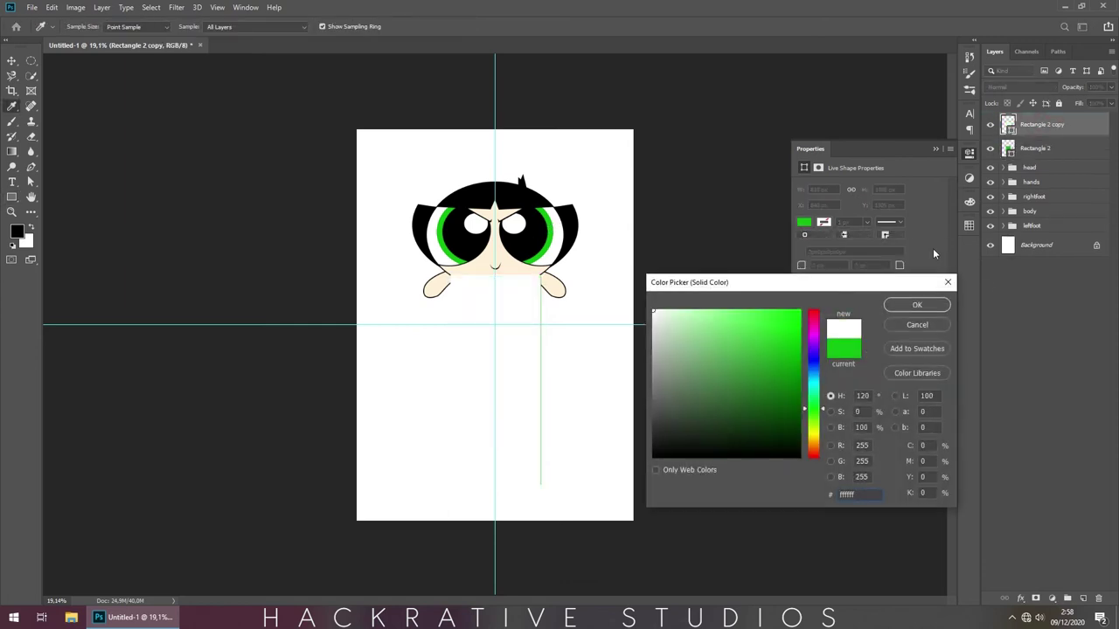
pyautogui.click(928, 304)
pyautogui.hotkey('ctrl', 't')
pyautogui.moveTo(541, 379); pyautogui.dragTo(547, 380)
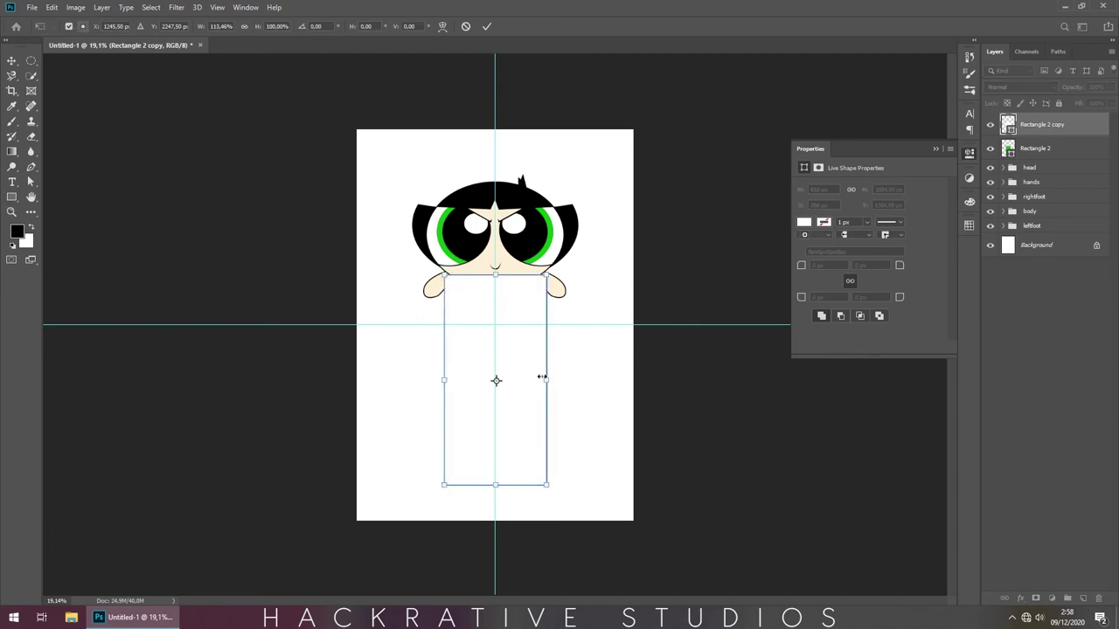
pyautogui.press('Return')
# Step: Move both rectangles below the character groups and group them as 'flash'
pyautogui.moveTo(1040, 124); pyautogui.dragTo(1053, 238)
pyautogui.keyDown('shift'); pyautogui.click(1058, 150); pyautogui.keyUp('shift')
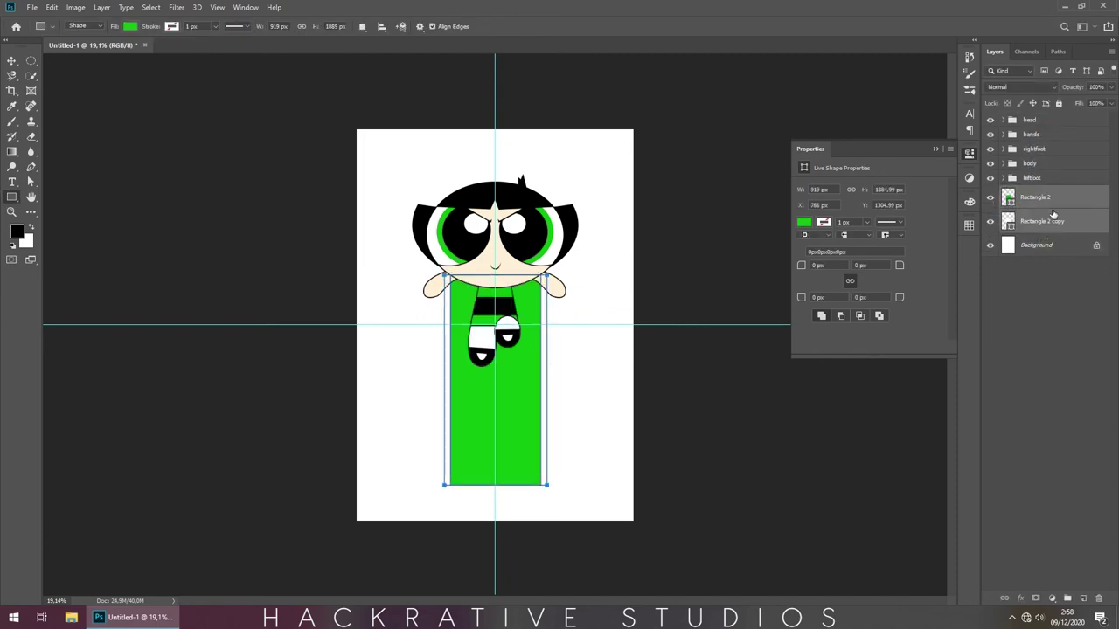
pyautogui.hotkey('ctrl', 'g')
pyautogui.doubleClick(1035, 192)
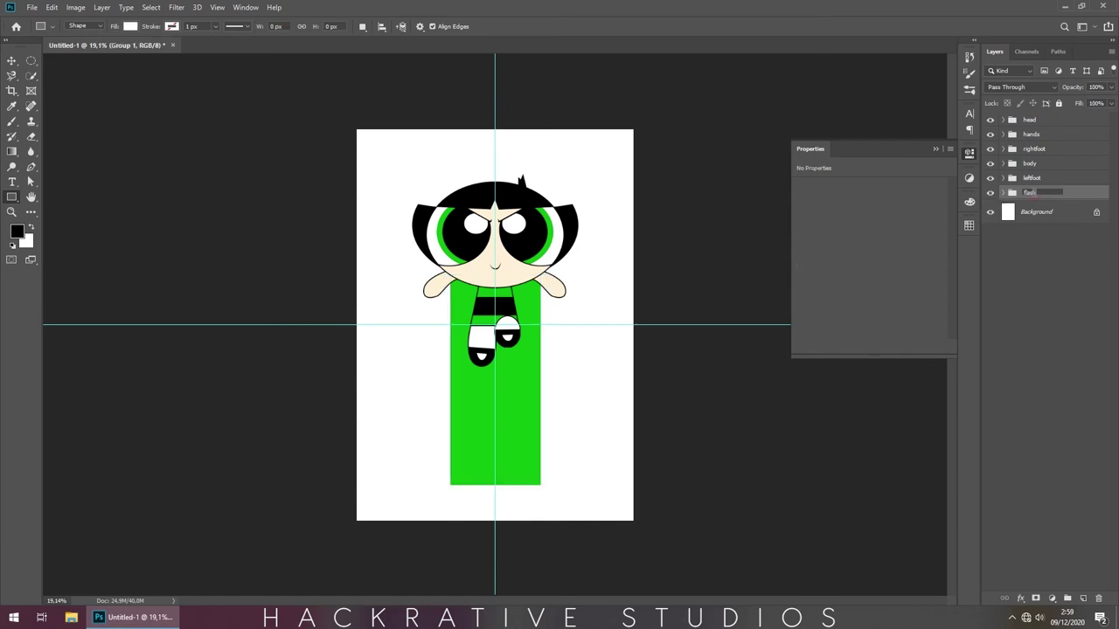
pyautogui.press('Return')
pyautogui.click(1003, 192)
pyautogui.click(1045, 212)
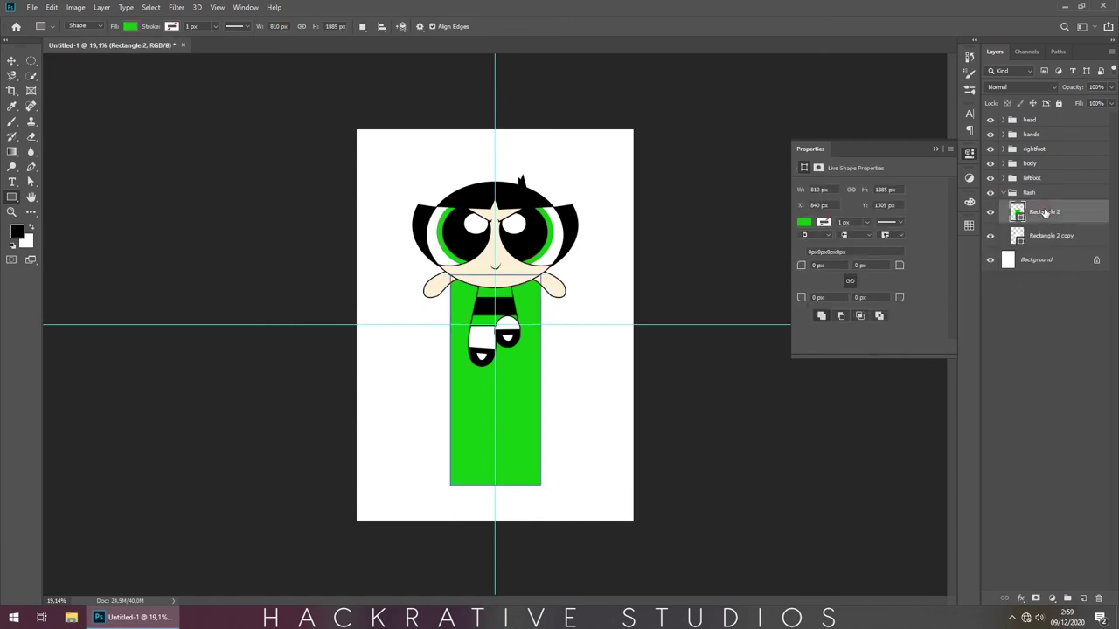
# Step: Convert the green rectangle to a path and pull a notch up into its bottom edge
pyautogui.keyDown('alt'); pyautogui.scroll(3, 490, 500); pyautogui.keyUp('alt')
pyautogui.click(31, 181)
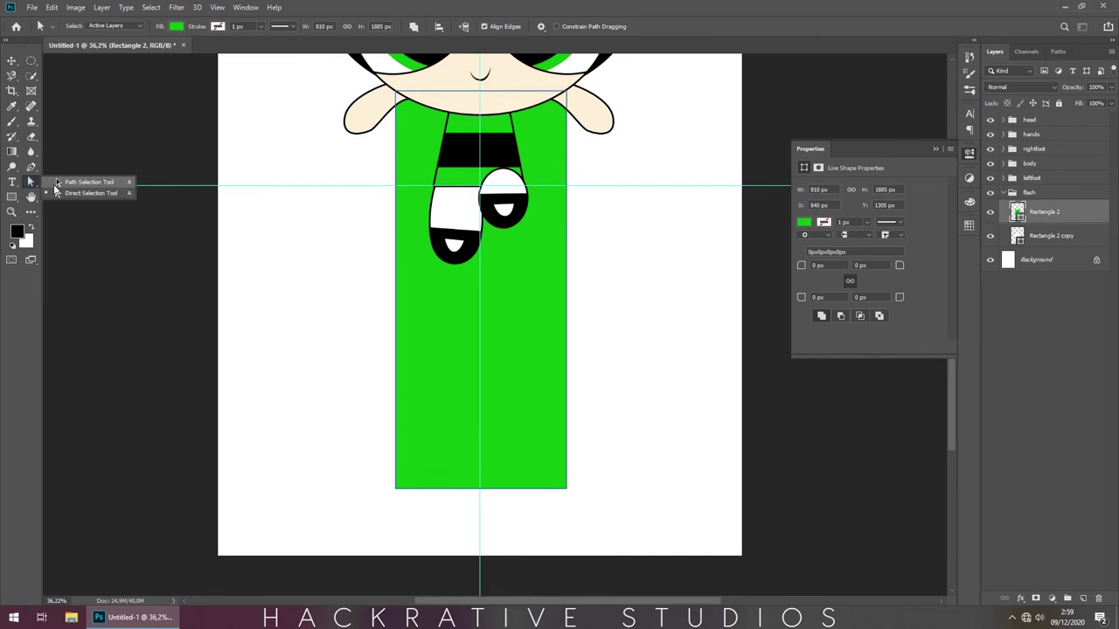
pyautogui.rightClick(422, 489)
pyautogui.click(437, 442)
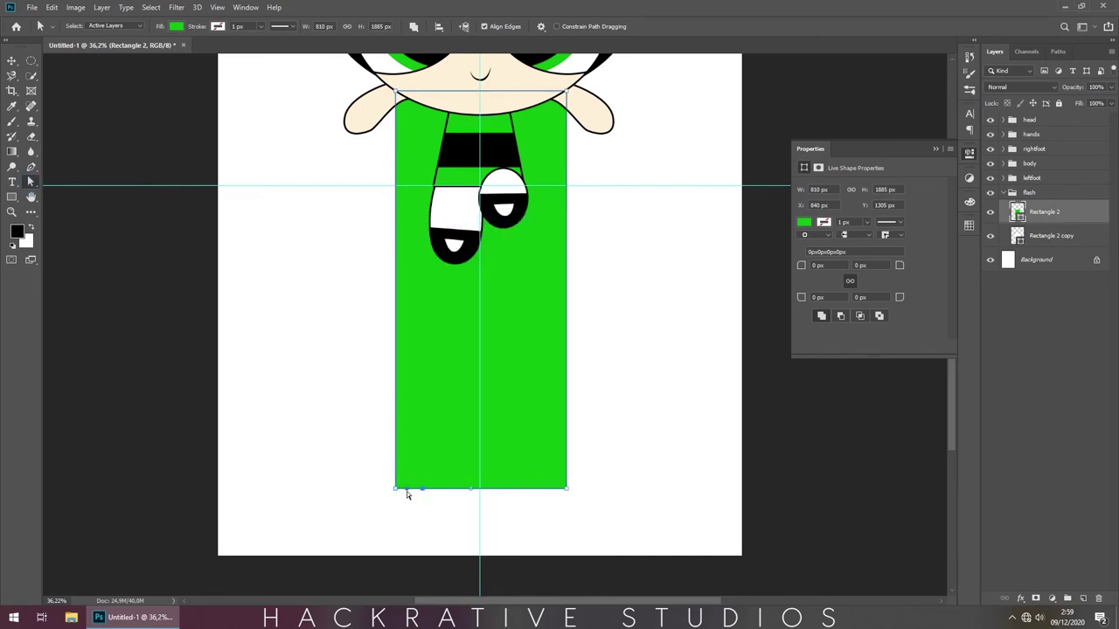
pyautogui.click(471, 489)
pyautogui.press('Return')
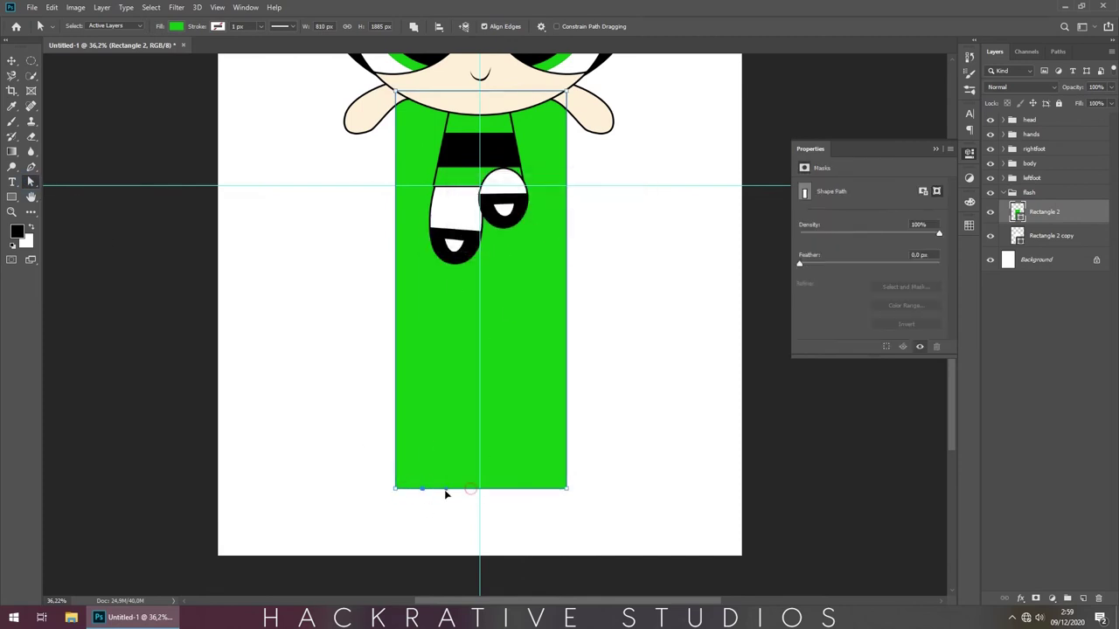
pyautogui.moveTo(422, 488); pyautogui.dragTo(422, 434)
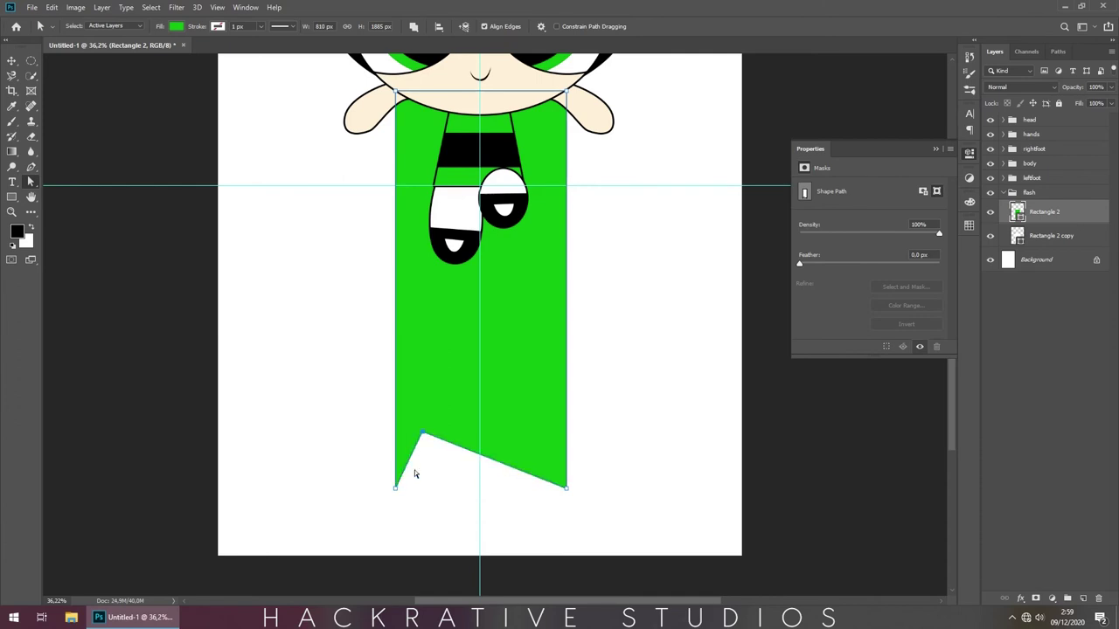
pyautogui.hotkey('shift', 'Down')
pyautogui.hotkey('shift', 'Down')
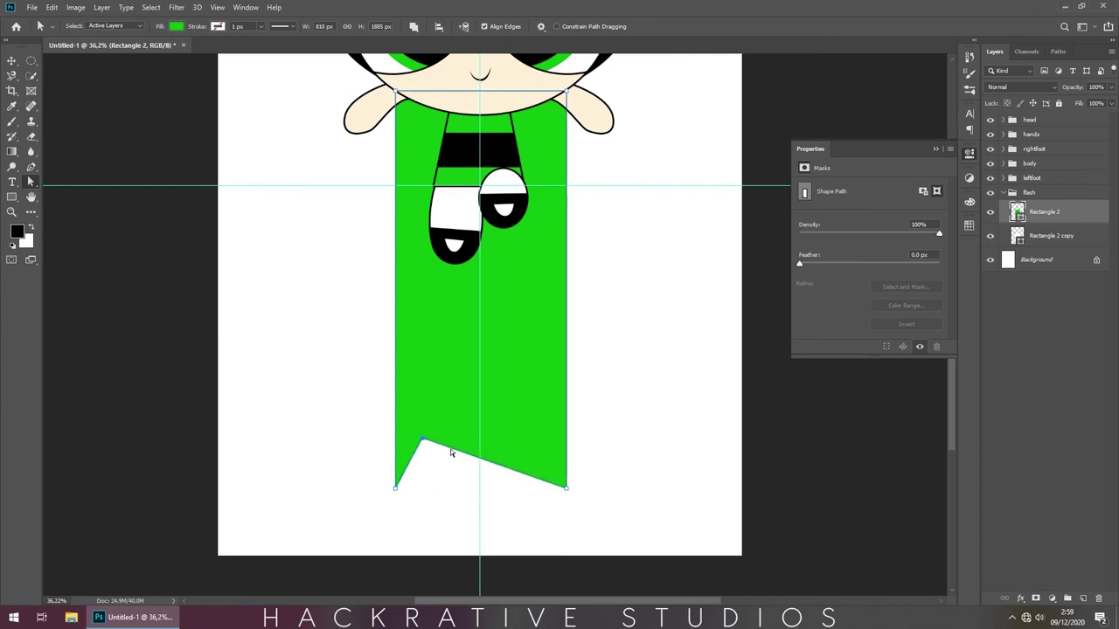
pyautogui.moveTo(451, 452)
pyautogui.mouseDown()
pyautogui.moveTo(488, 477)
pyautogui.moveTo(456, 452)
pyautogui.moveTo(446, 460)
pyautogui.mouseUp()
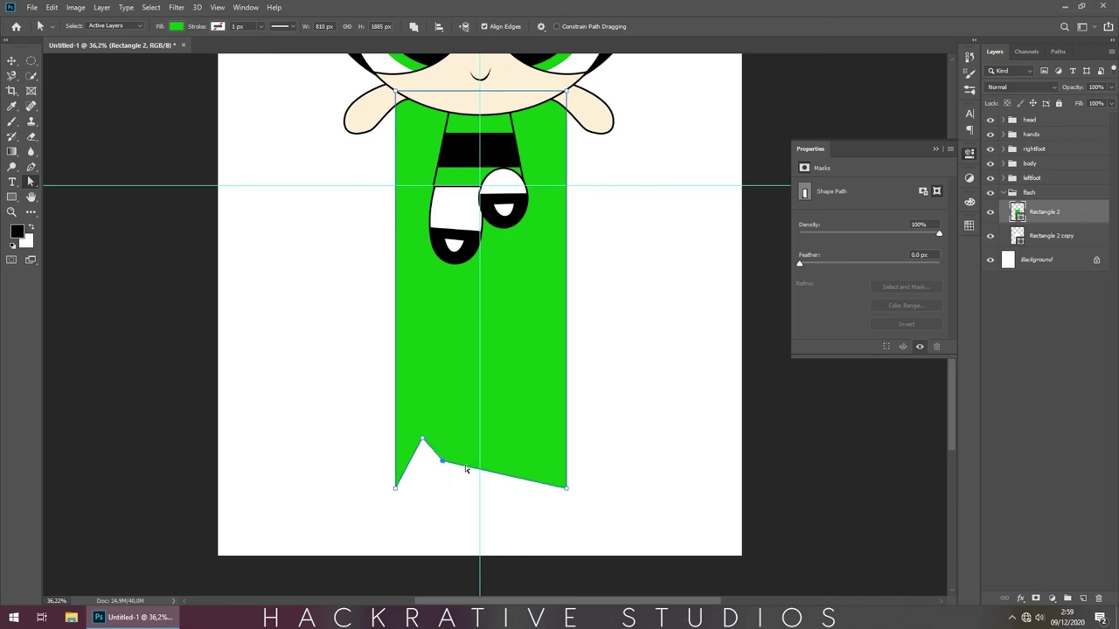
pyautogui.moveTo(468, 470)
pyautogui.mouseDown()
pyautogui.moveTo(460, 495)
pyautogui.moveTo(464, 456)
pyautogui.mouseUp()
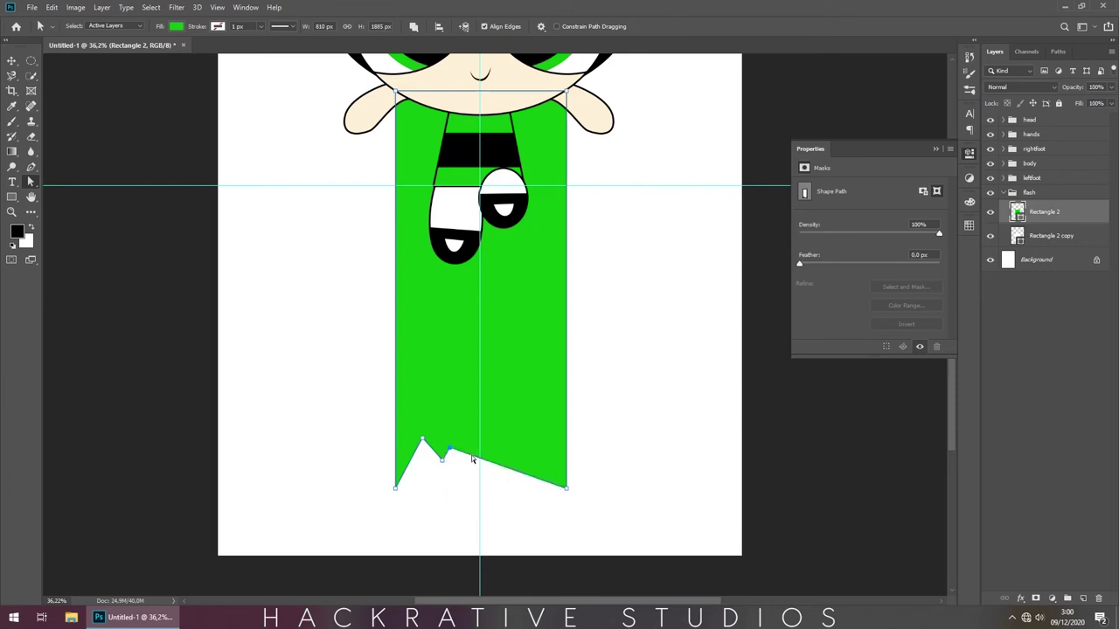
# Step: Add more anchors along the bottom edge, undoing the unwanted curves
pyautogui.rightClick(472, 460)
pyautogui.click(524, 186)
pyautogui.moveTo(466, 454); pyautogui.dragTo(474, 460)
pyautogui.hotkey('ctrl', 'z')
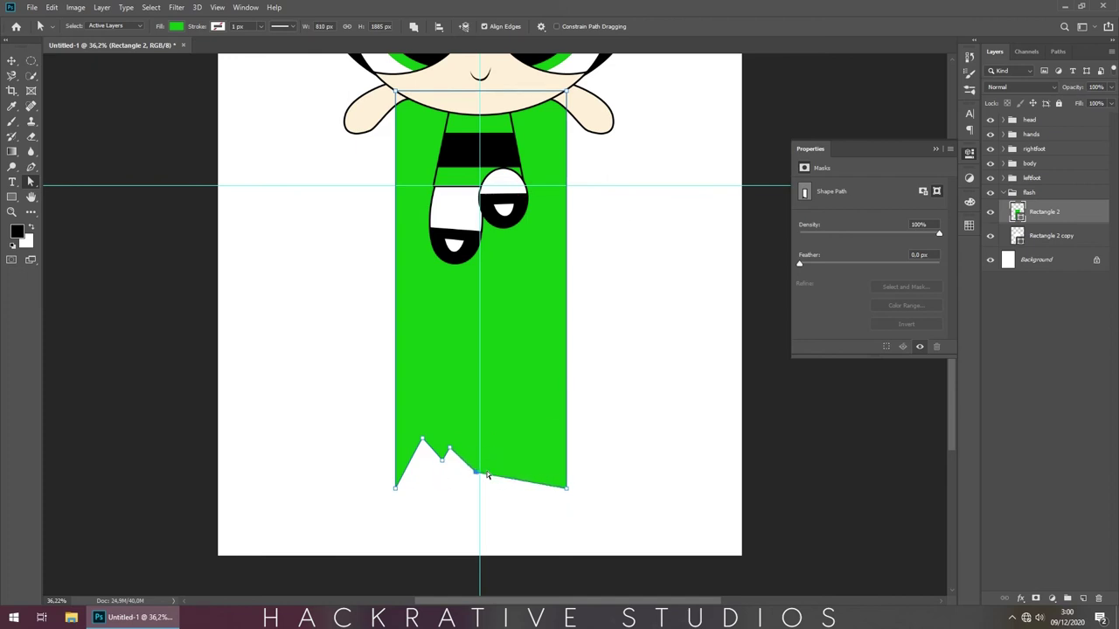
pyautogui.rightClick(494, 477)
pyautogui.click(525, 205)
pyautogui.moveTo(496, 478); pyautogui.dragTo(514, 461)
pyautogui.hotkey('ctrl', 'z')
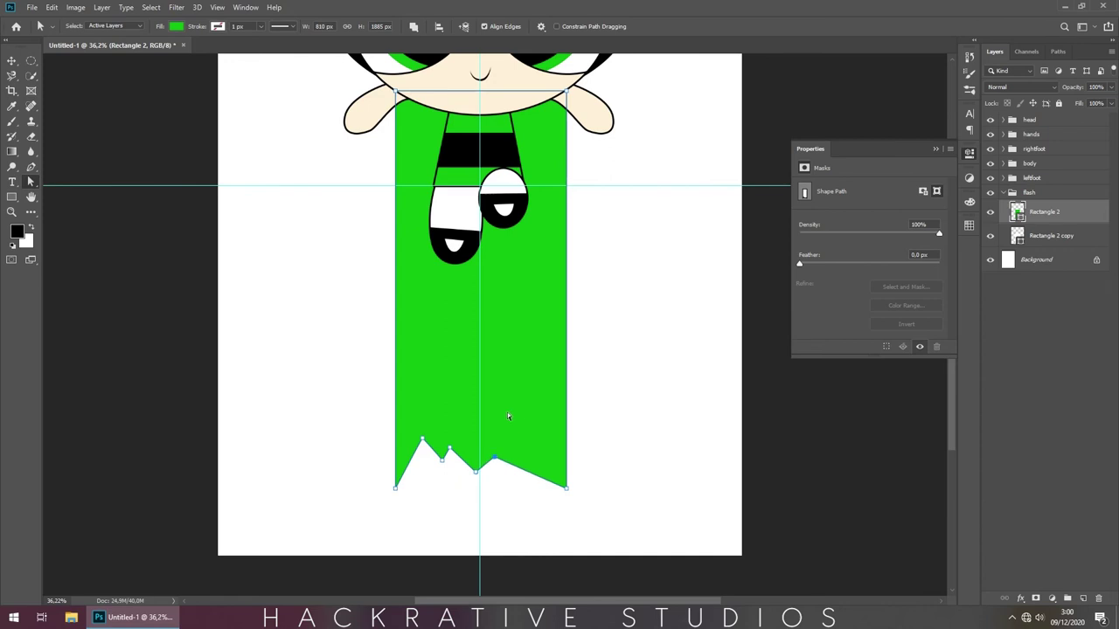
# Step: Add sharp-corner anchors on the lower-right edge and move the bottom-right corner down and right
pyautogui.rightClick(520, 472)
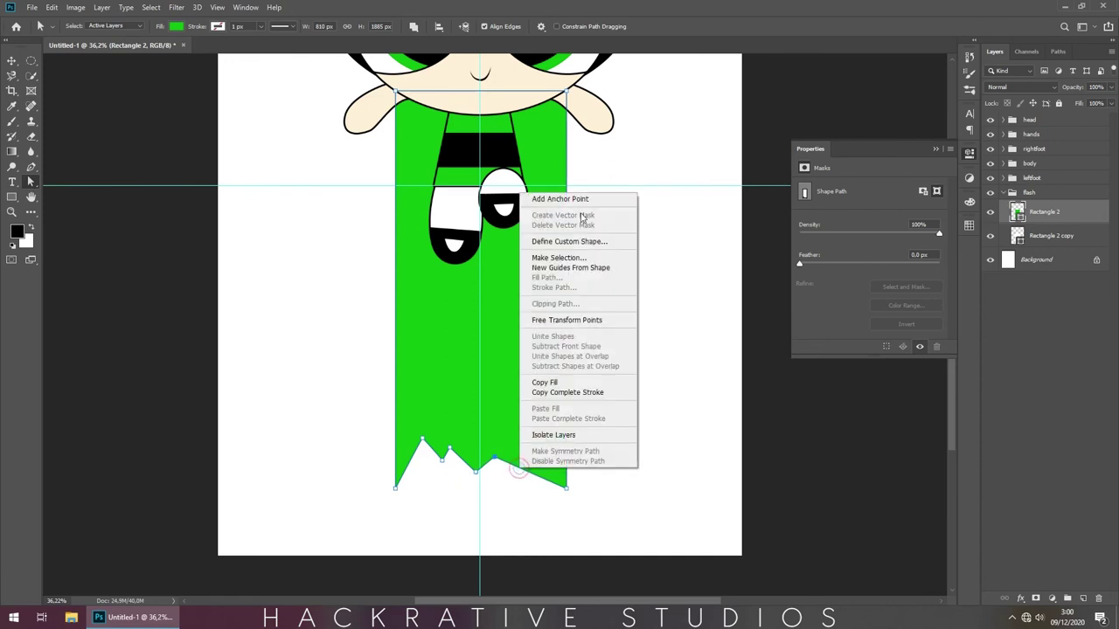
pyautogui.click(559, 203)
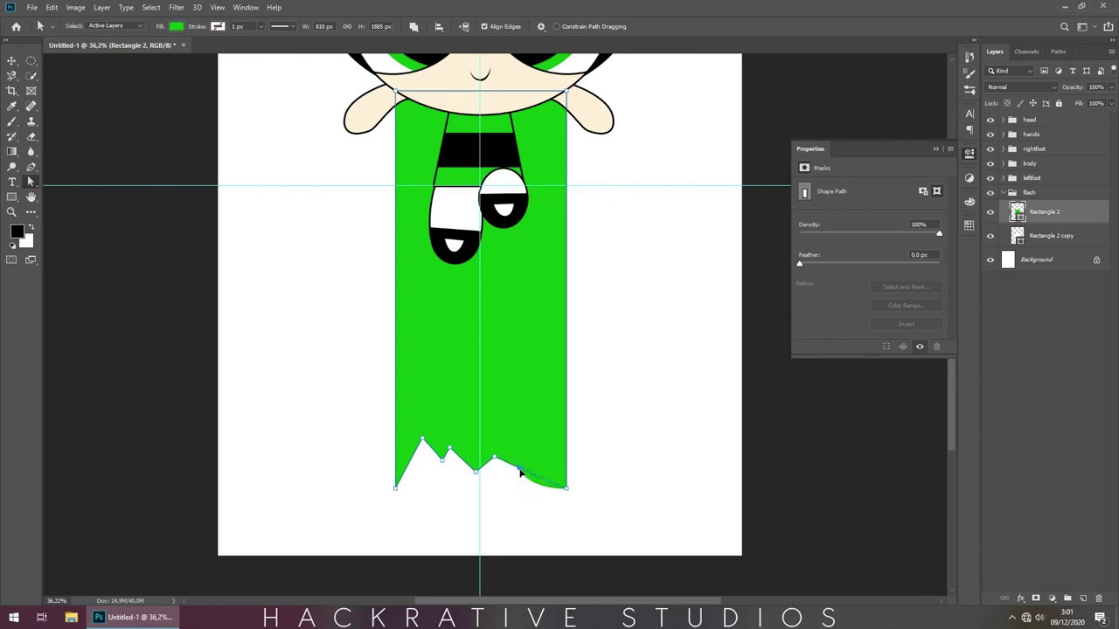
pyautogui.click(520, 472)
pyautogui.rightClick(524, 481)
pyautogui.click(559, 206)
pyautogui.moveTo(603, 511); pyautogui.dragTo(524, 465)
pyautogui.hotkey('shift', 'Down')
pyautogui.hotkey('shift', 'Down')
pyautogui.hotkey('shift', 'Down')
pyautogui.hotkey('shift', 'Right')
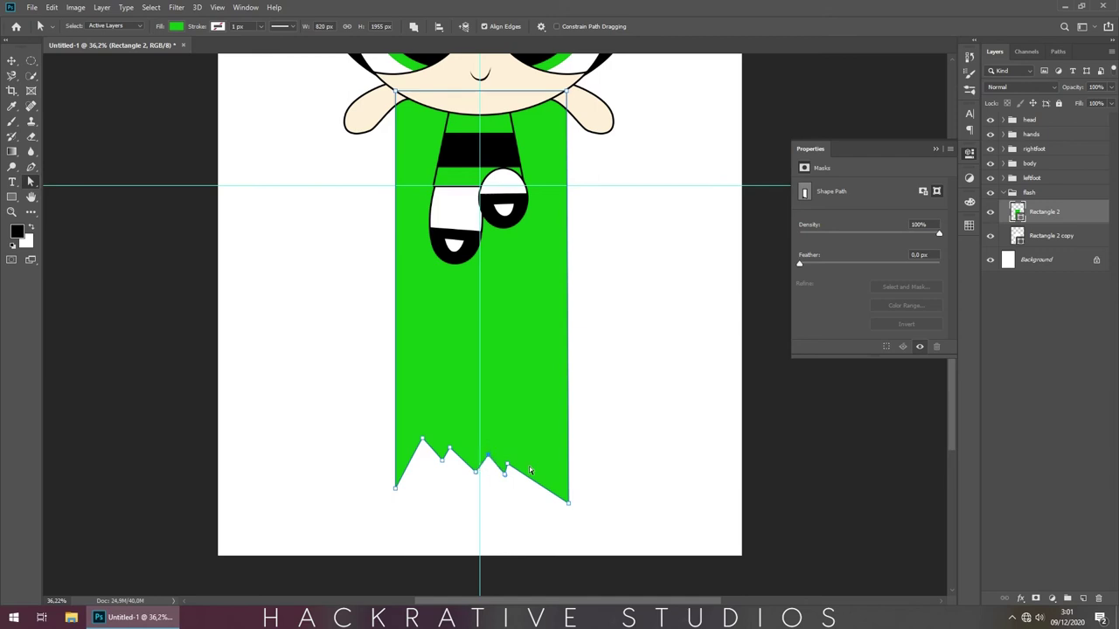
# Step: Nudge the zigzag points up, lower the bottom-right corner further, and deselect the path
pyautogui.moveTo(453, 496); pyautogui.dragTo(415, 400)
pyautogui.hotkey('shift', 'Up')
pyautogui.hotkey('shift', 'Up')
pyautogui.hotkey('shift', 'Up')
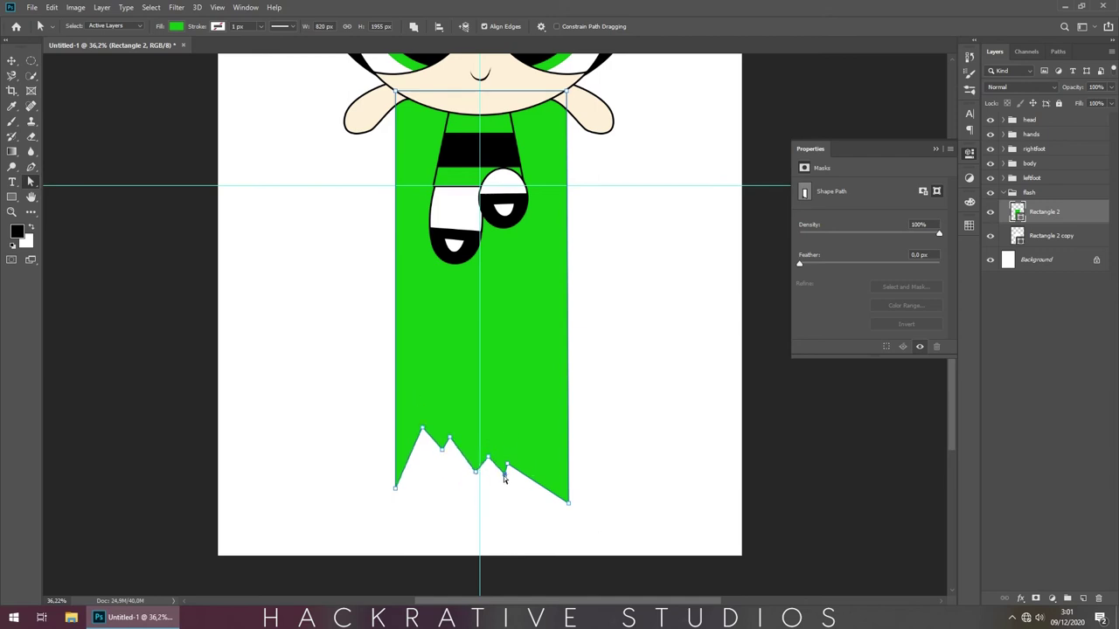
pyautogui.moveTo(556, 486); pyautogui.dragTo(587, 522)
pyautogui.hotkey('shift', 'Down')
pyautogui.hotkey('shift', 'Down')
pyautogui.hotkey('shift', 'Down')
pyautogui.hotkey('shift', 'Down')
pyautogui.hotkey('shift', 'Down')
pyautogui.hotkey('shift', 'Down')
pyautogui.hotkey('shift', 'Down')
pyautogui.hotkey('shift', 'Down')
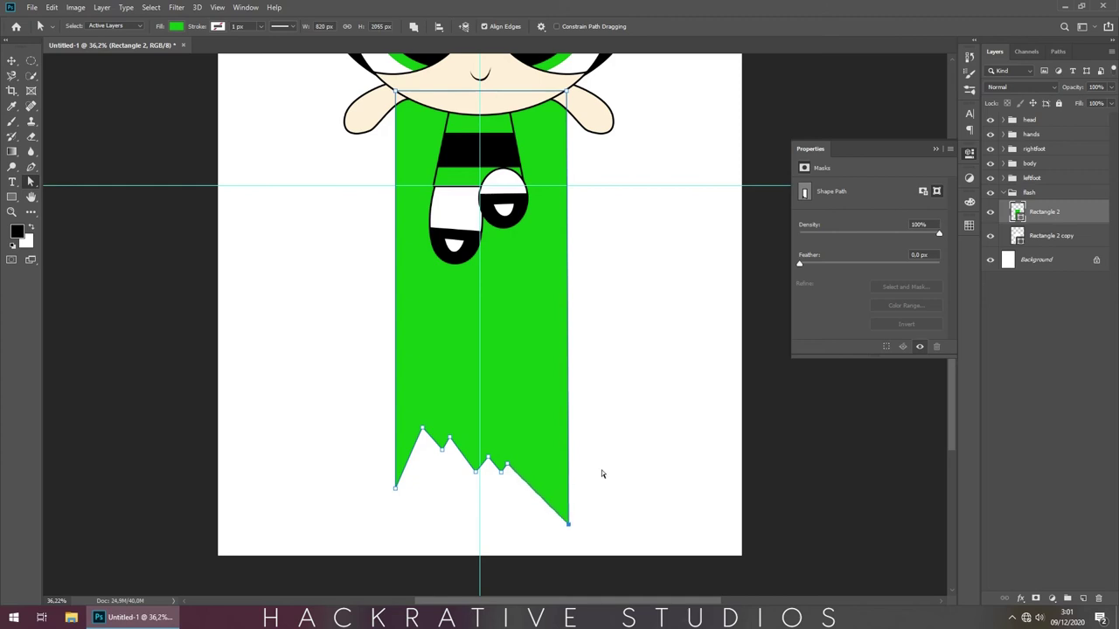
pyautogui.click(582, 467)
pyautogui.click(494, 448)
pyautogui.hotkey('shift', 'Up')
pyautogui.hotkey('shift', 'Up')
pyautogui.moveTo(514, 491); pyautogui.dragTo(435, 445)
pyautogui.hotkey('shift', 'Down')
pyautogui.hotkey('shift', 'Down')
pyautogui.hotkey('shift', 'Down')
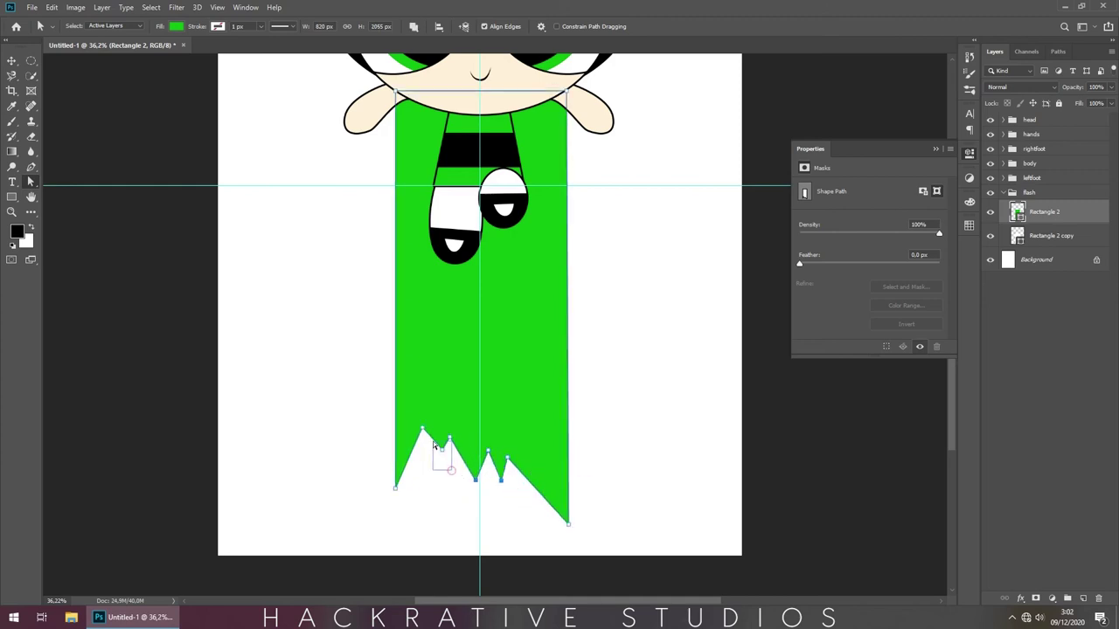
pyautogui.hotkey('shift', 'Down')
pyautogui.hotkey('shift', 'Down')
pyautogui.hotkey('shift', 'Down')
pyautogui.click(455, 470)
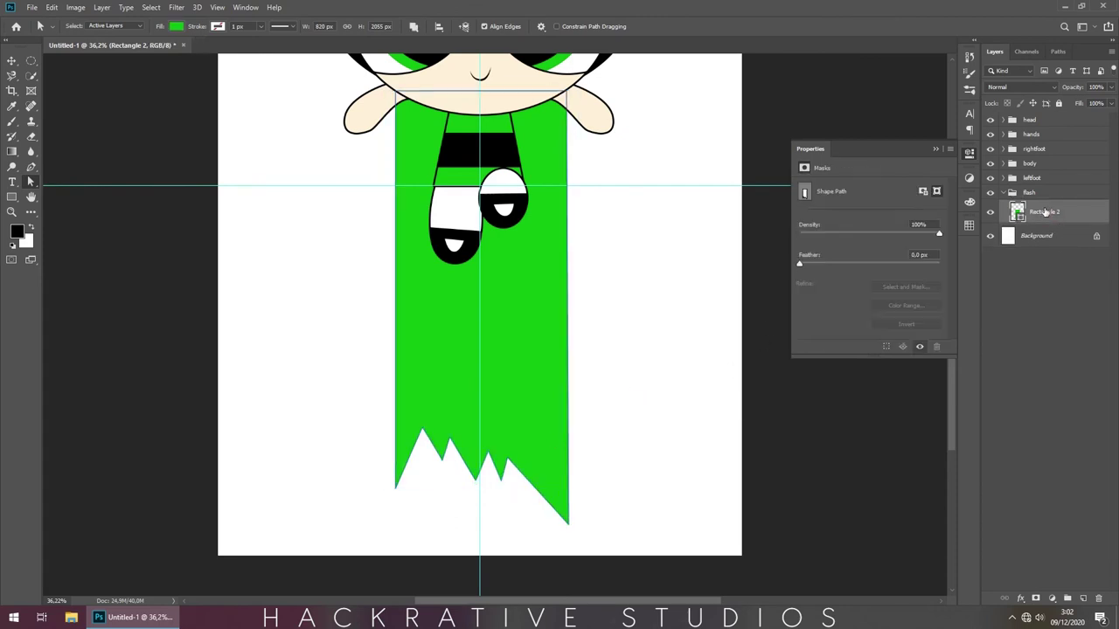
# Step: Widen the Rectangle 2 copy slightly on both sides and fill it white (#ffffff)
pyautogui.click(1048, 231)
pyautogui.hotkey('ctrl', 't')
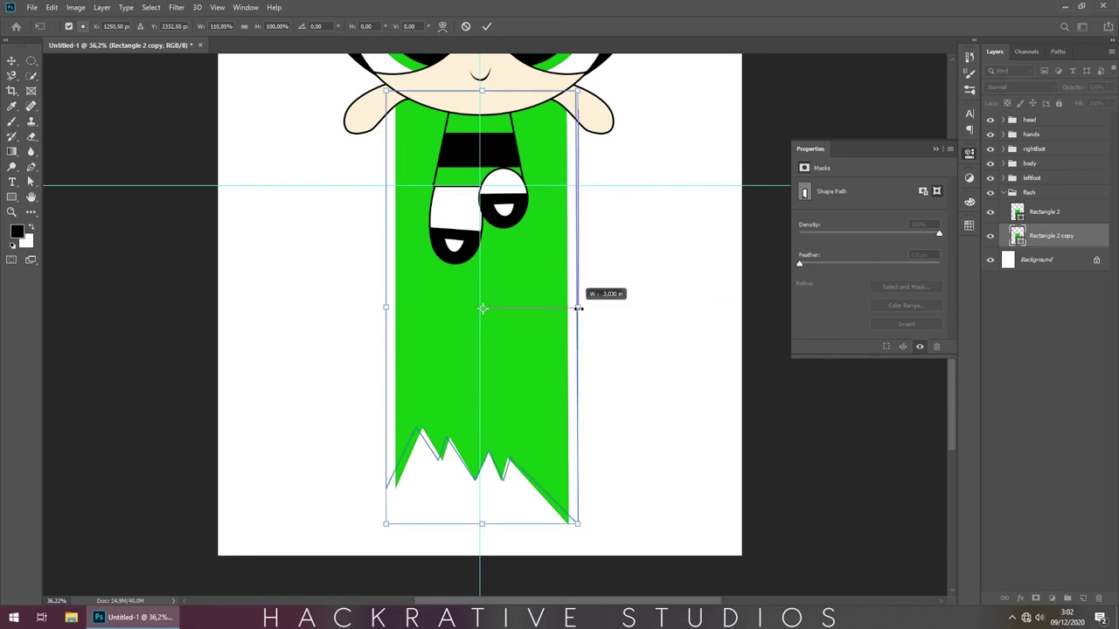
pyautogui.moveTo(571, 308); pyautogui.dragTo(580, 309)
pyautogui.press('Return')
pyautogui.doubleClick(1018, 236)
pyautogui.write('ffffff')
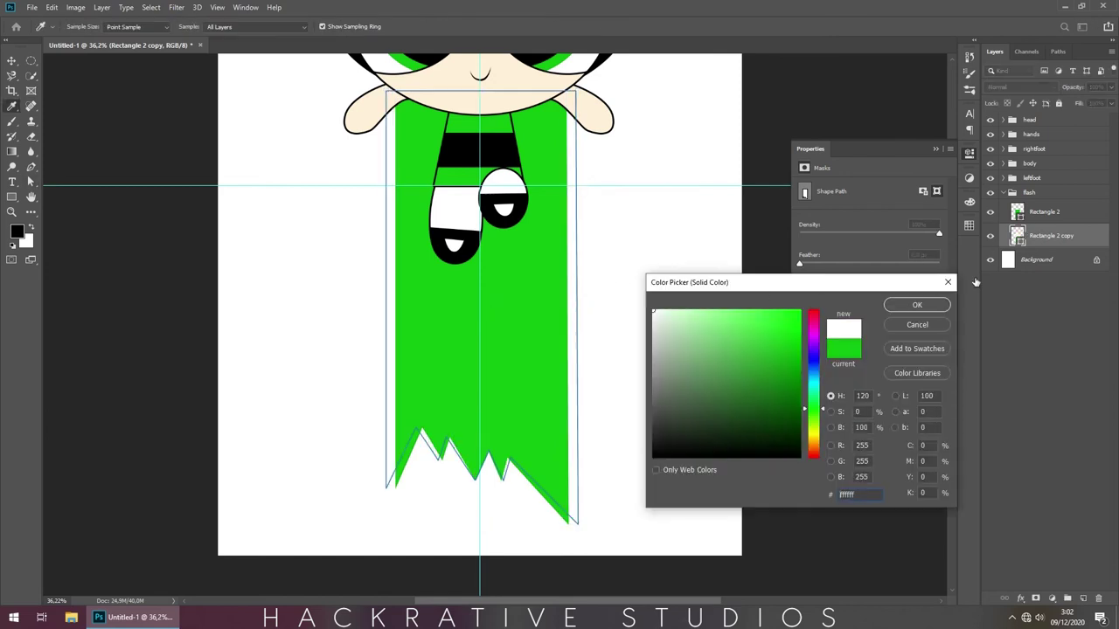
pyautogui.click(917, 306)
# Step: Begin a point-by-point lightning shape from the banner's left edge up toward the girl's foot
pyautogui.click(1050, 211)
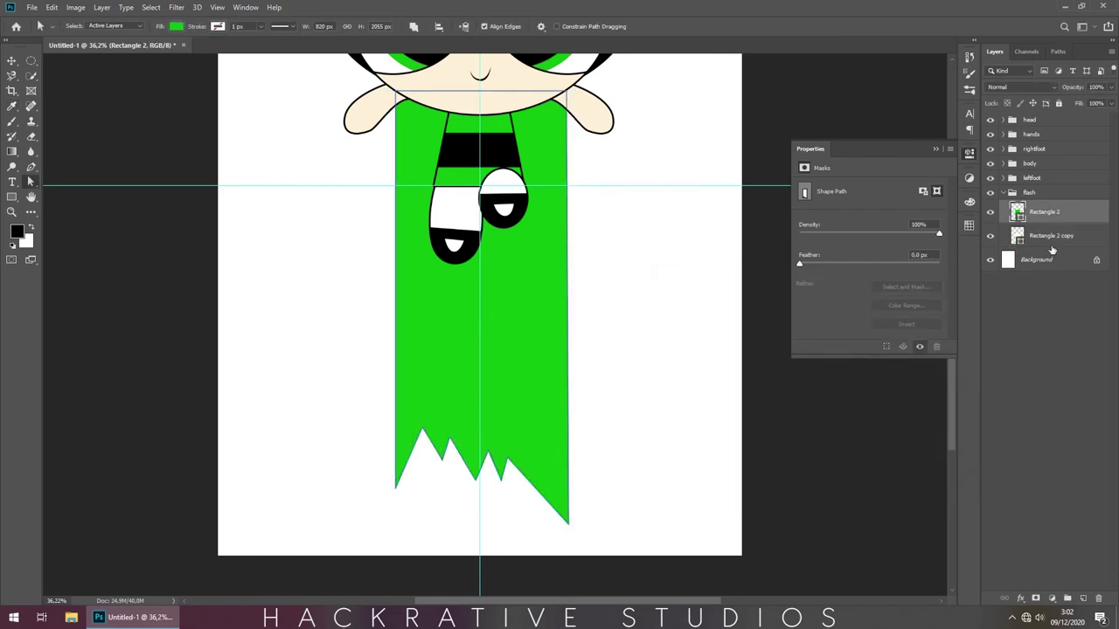
pyautogui.click(1049, 241)
pyautogui.click(1044, 214)
pyautogui.click(31, 166)
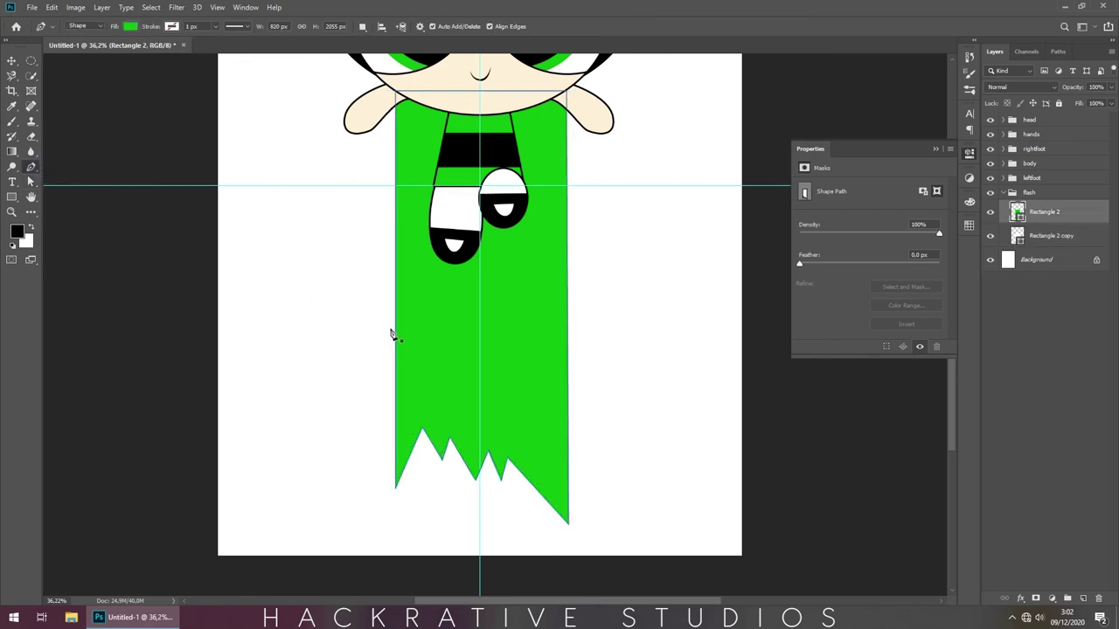
pyautogui.click(390, 329)
pyautogui.click(527, 241)
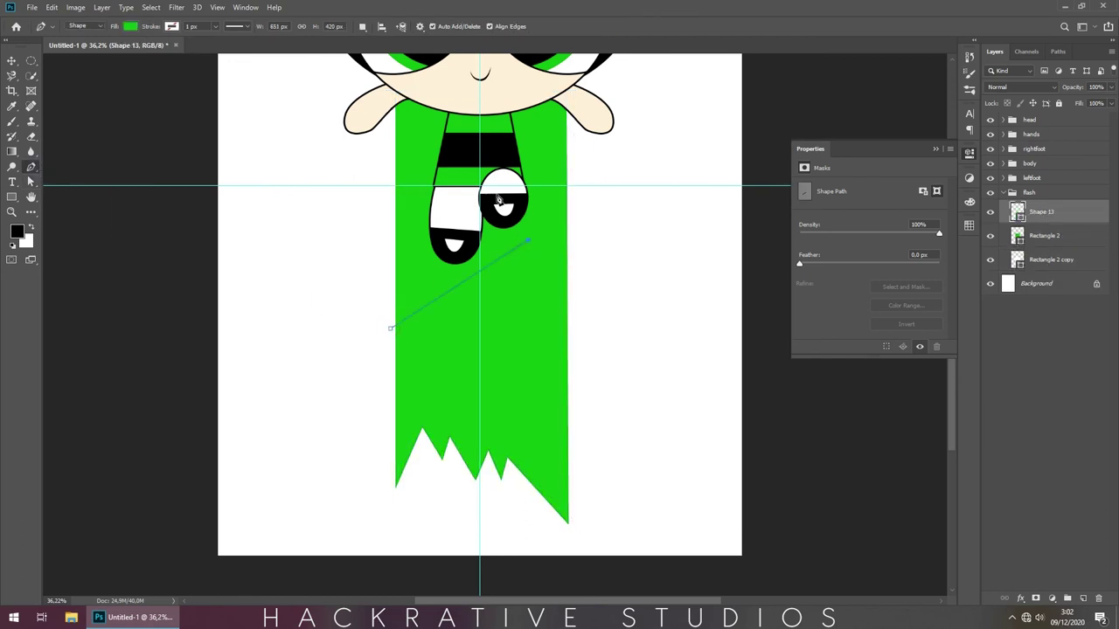
pyautogui.click(496, 193)
# Step: Finish the jagged lightning outline along the banner's right side and bottom, closing it
pyautogui.moveTo(534, 87); pyautogui.dragTo(594, 83)
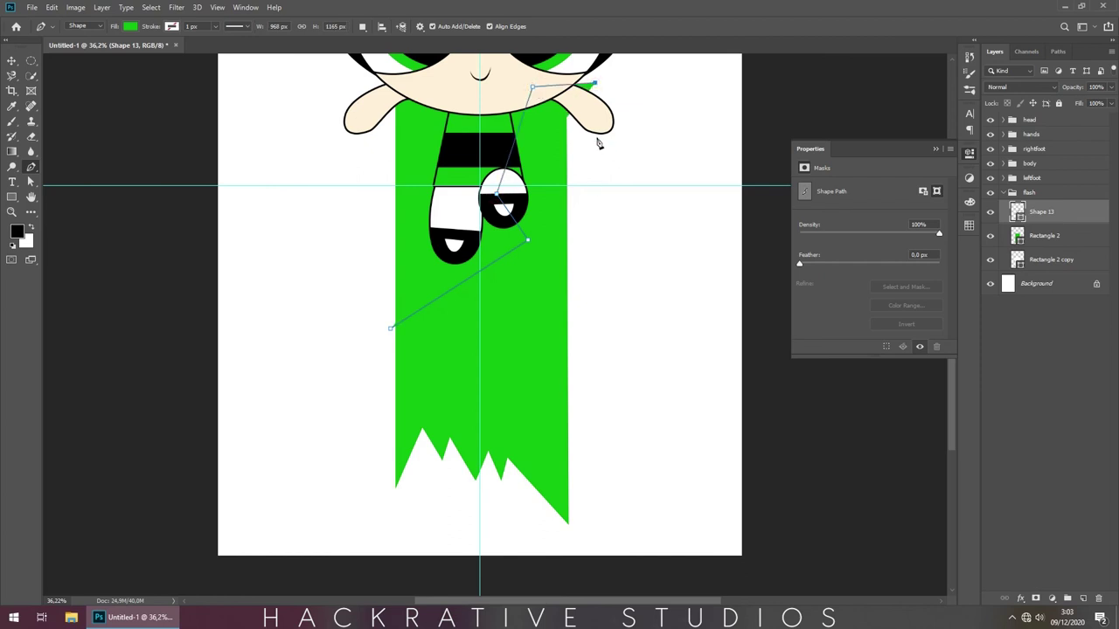
pyautogui.click(594, 134)
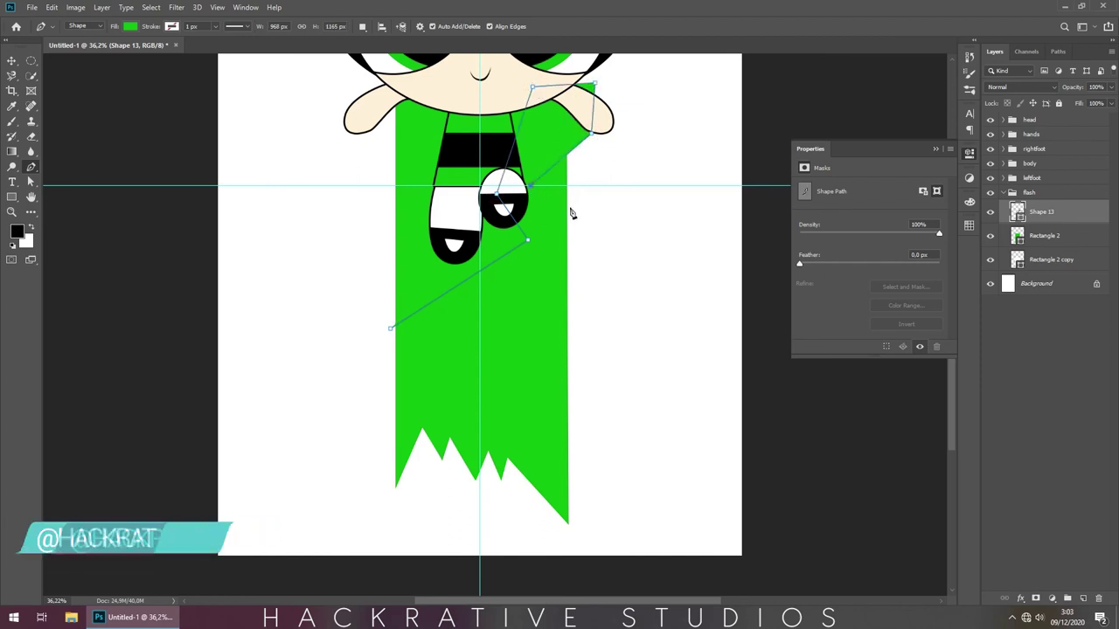
pyautogui.click(584, 215)
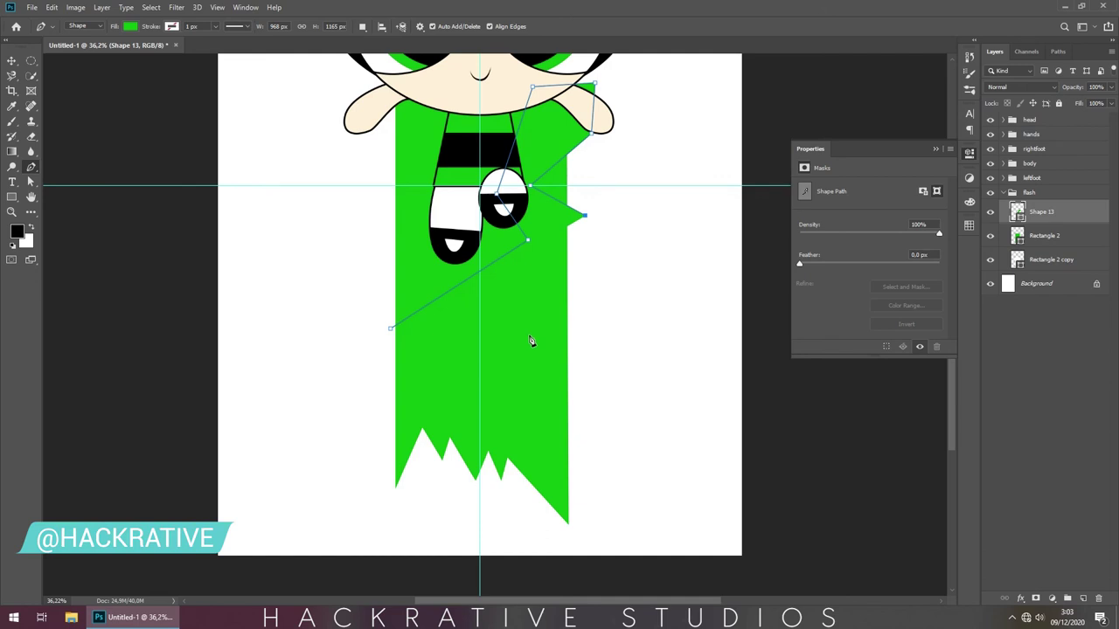
pyautogui.click(529, 336)
pyautogui.click(587, 394)
pyautogui.click(517, 528)
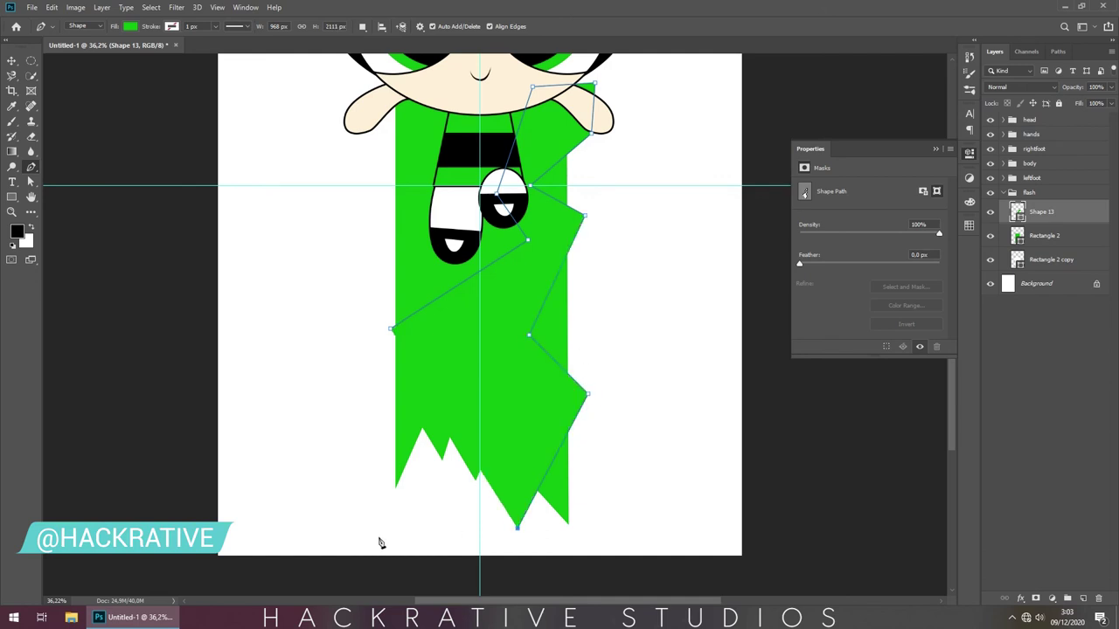
pyautogui.click(378, 536)
pyautogui.click(390, 329)
# Step: Recolour the lightning shape yellow-green and clip it to the green banner
pyautogui.doubleClick(1016, 211)
pyautogui.click(742, 324)
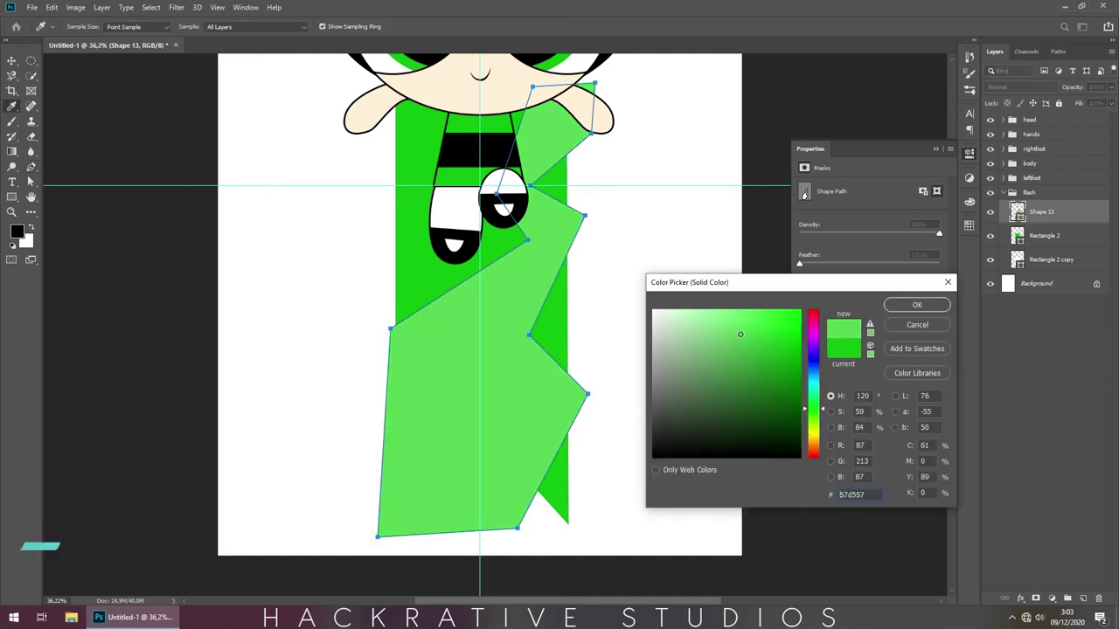
pyautogui.moveTo(813, 410); pyautogui.dragTo(813, 424)
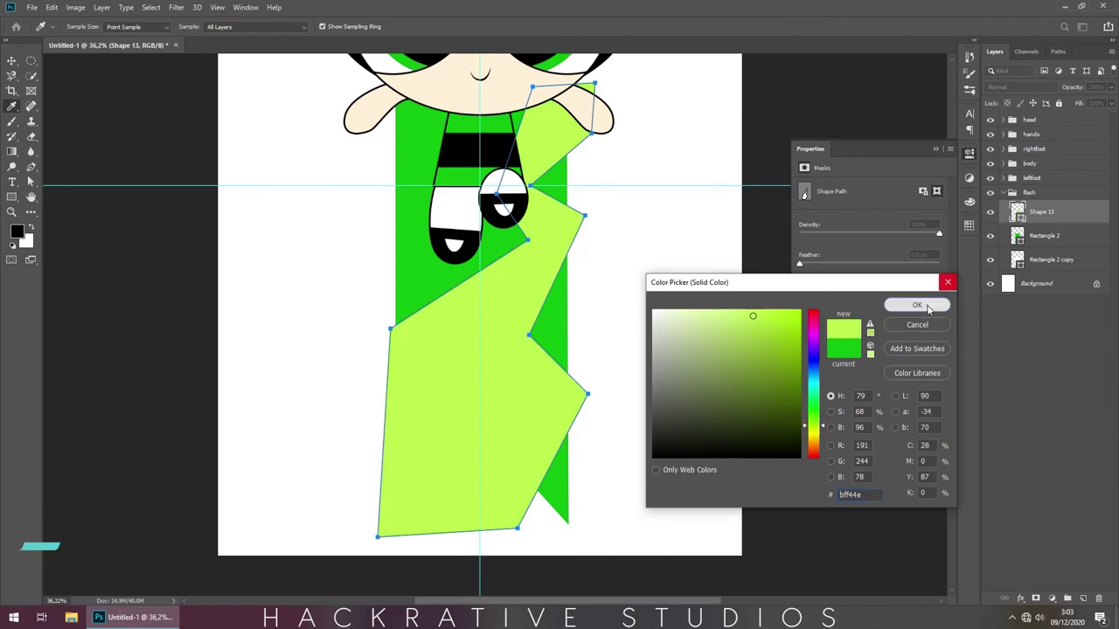
pyautogui.click(917, 304)
pyautogui.rightClick(1062, 212)
pyautogui.click(965, 336)
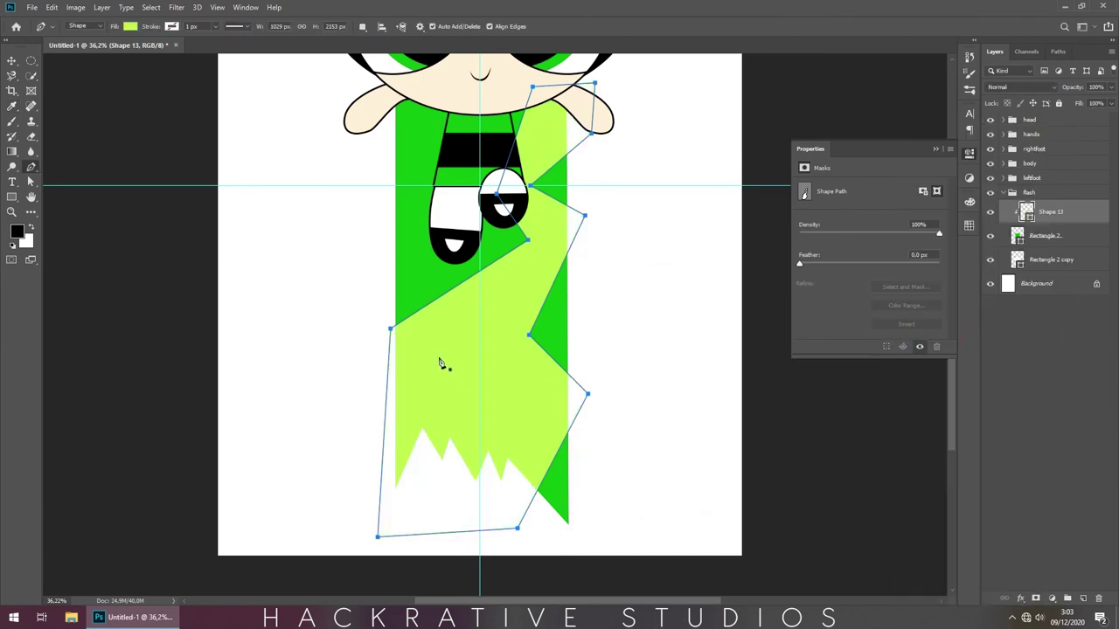
# Step: Draw a small triangle on the banner filled with the banner's darker sampled green
pyautogui.click(434, 350)
pyautogui.click(461, 376)
pyautogui.click(438, 405)
pyautogui.click(434, 351)
pyautogui.doubleClick(1016, 212)
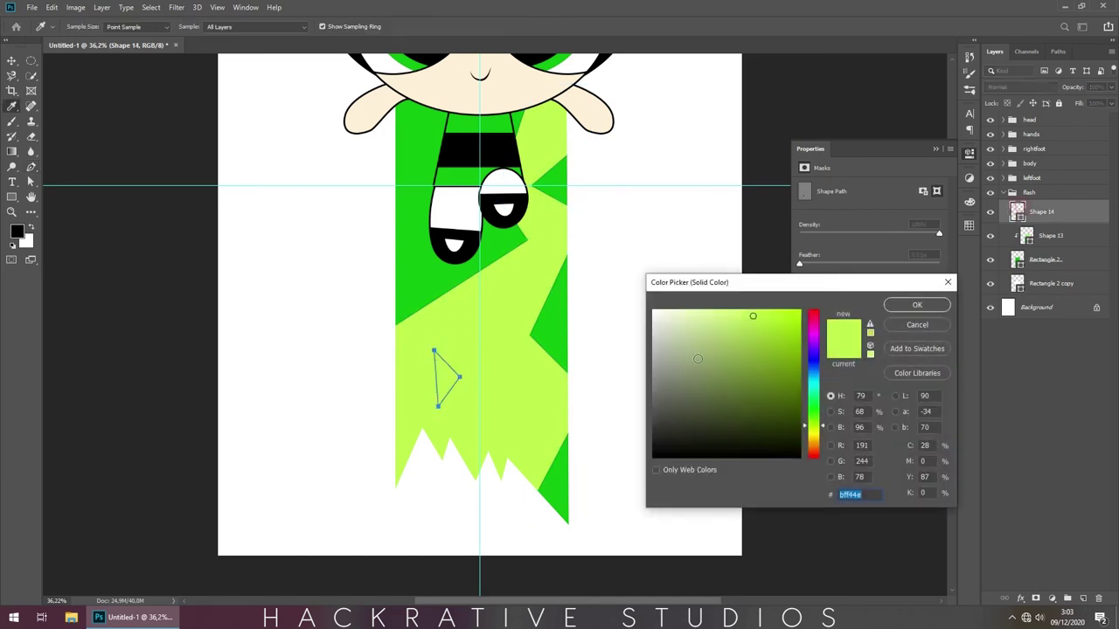
pyautogui.click(519, 250)
pyautogui.press('Return')
# Step: Add green triangles near the zigzag edge, in the upper middle, and mid-banner
pyautogui.click(490, 427)
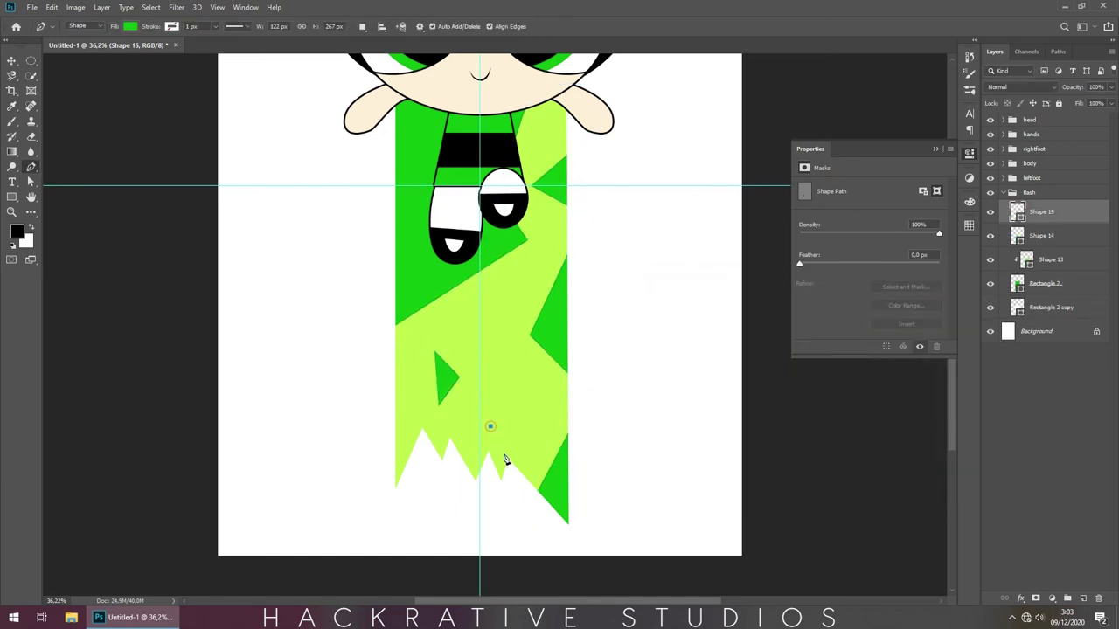
pyautogui.click(500, 455)
pyautogui.click(491, 427)
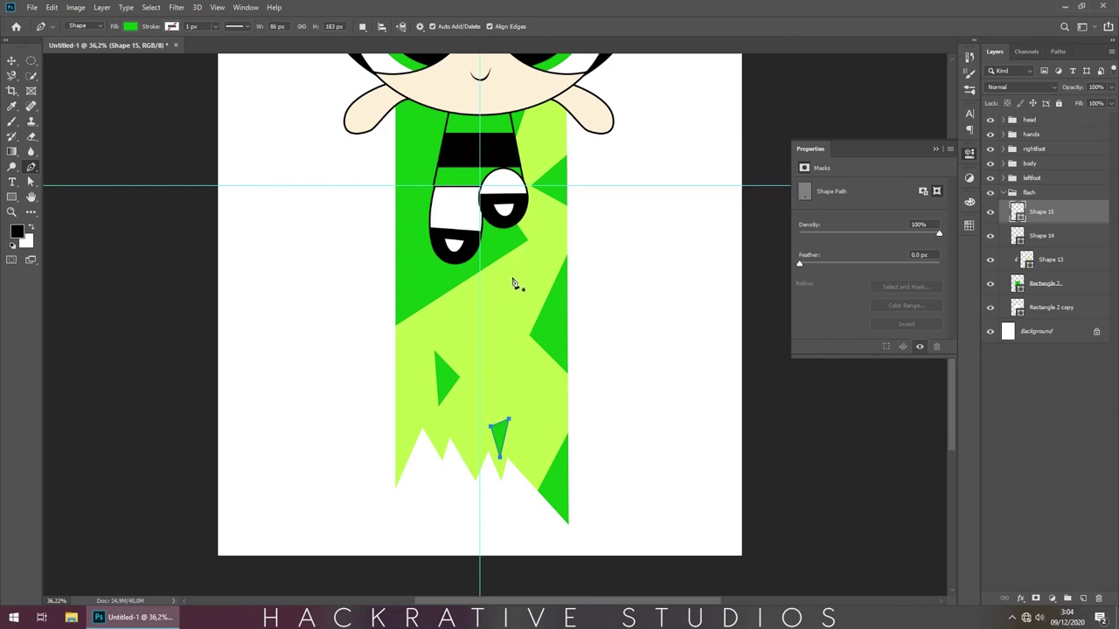
pyautogui.click(512, 278)
pyautogui.click(507, 318)
pyautogui.click(512, 278)
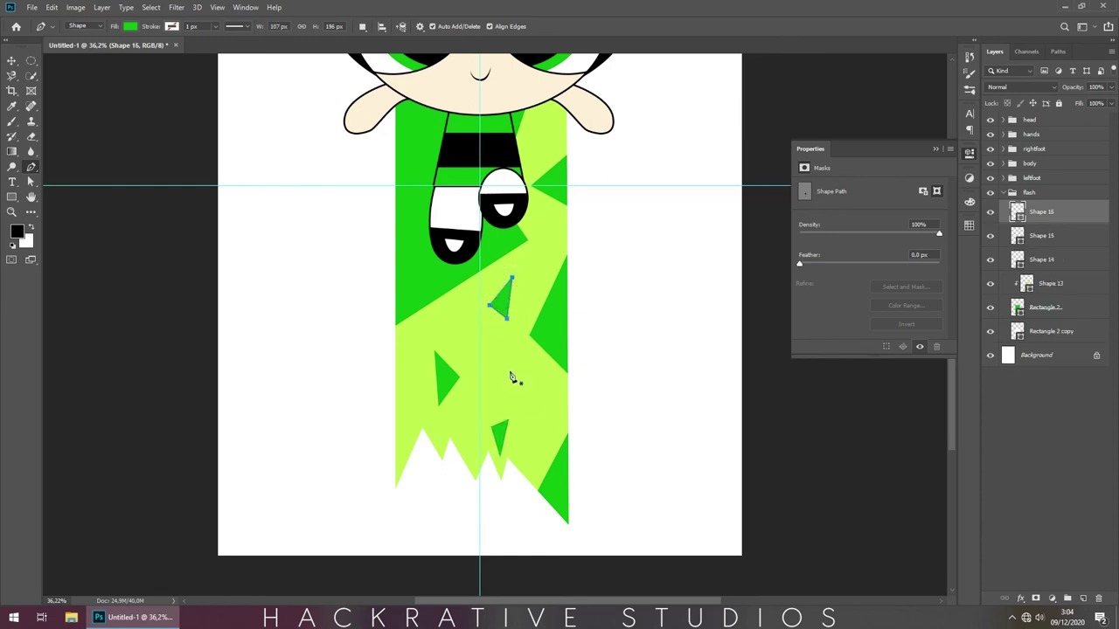
pyautogui.click(512, 376)
pyautogui.click(522, 382)
pyautogui.click(512, 376)
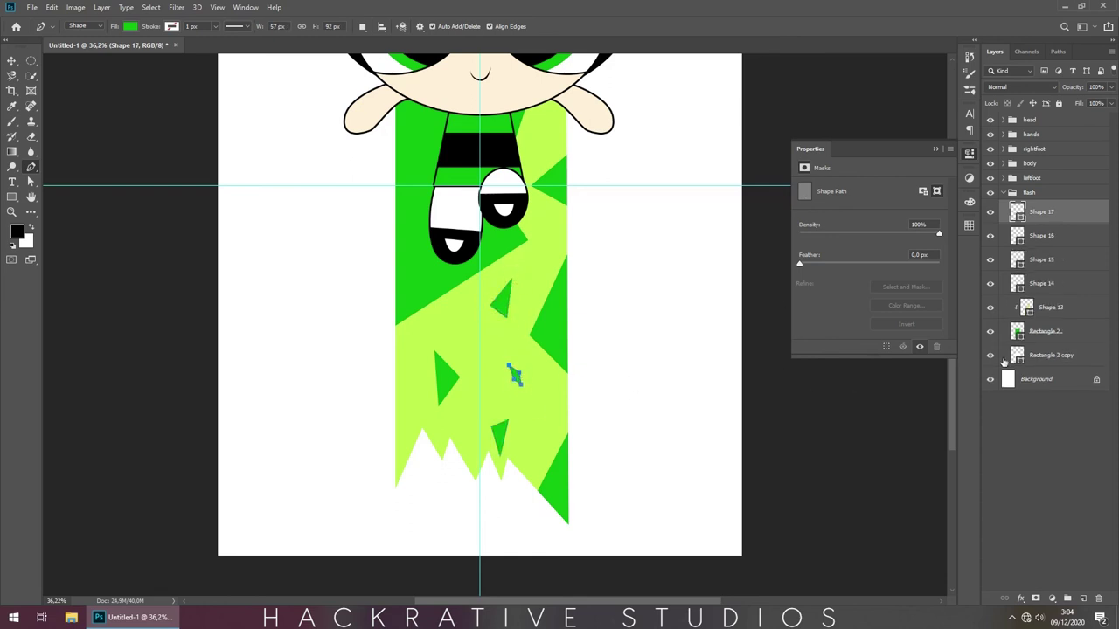
# Step: Add more green triangles in the banner's lower-left and along its bottom edge
pyautogui.click(421, 468)
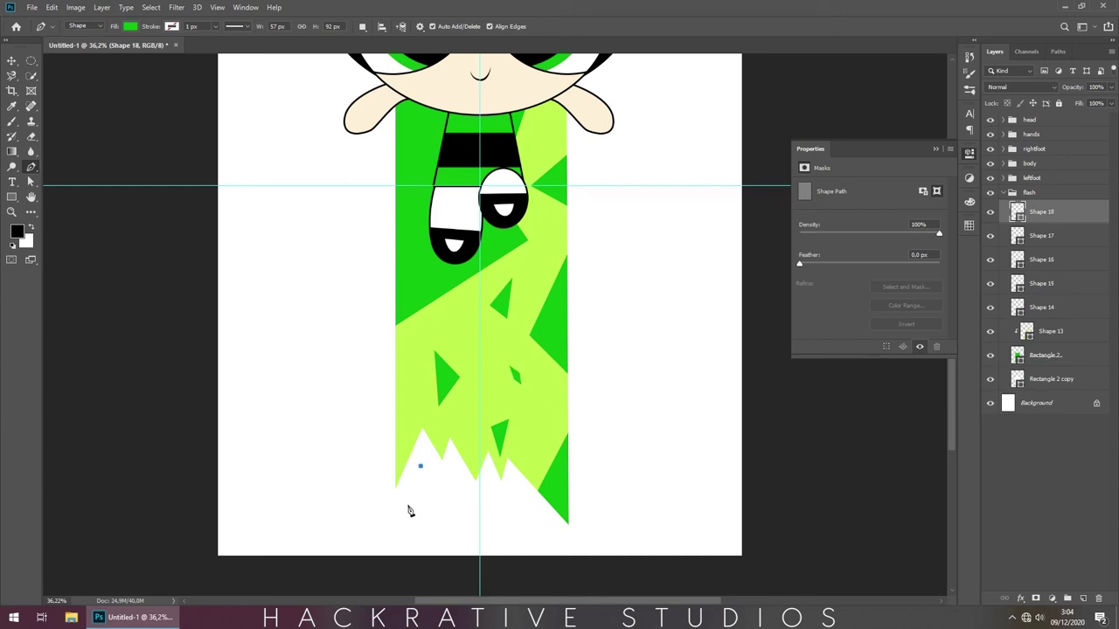
pyautogui.click(407, 505)
pyautogui.click(443, 516)
pyautogui.click(420, 469)
pyautogui.click(479, 499)
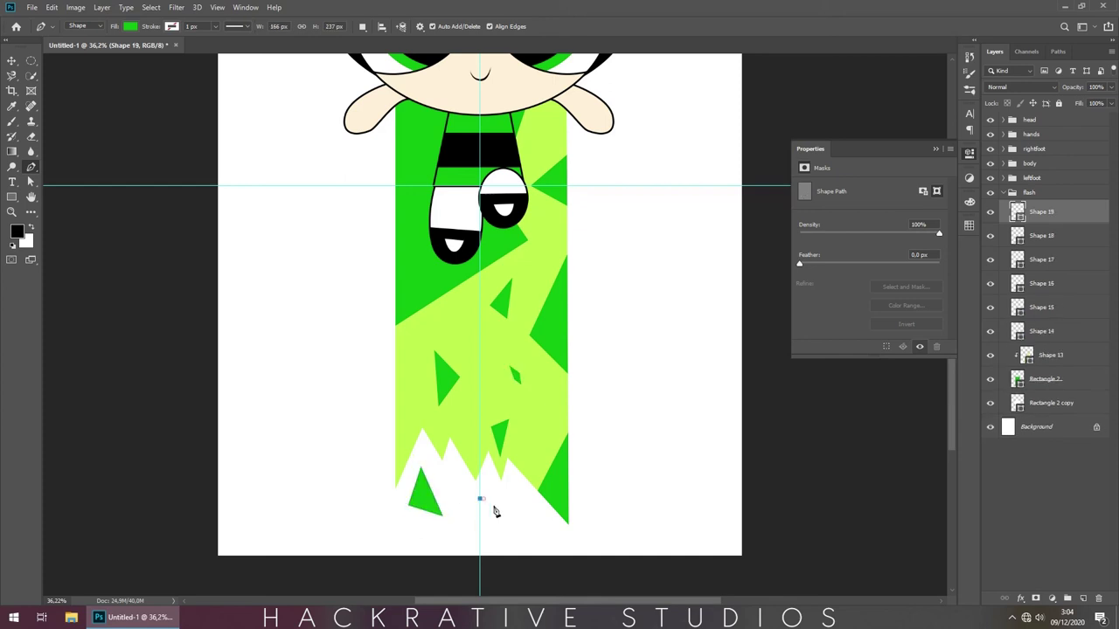
pyautogui.click(526, 506)
pyautogui.click(515, 530)
pyautogui.click(479, 499)
pyautogui.click(466, 519)
pyautogui.click(461, 573)
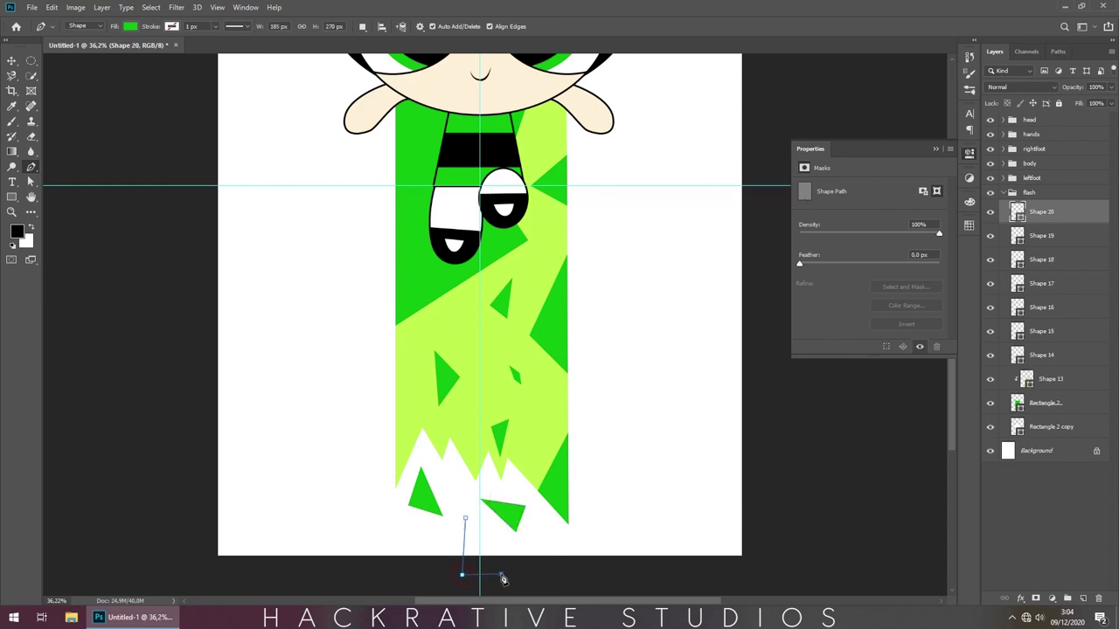
pyautogui.click(501, 574)
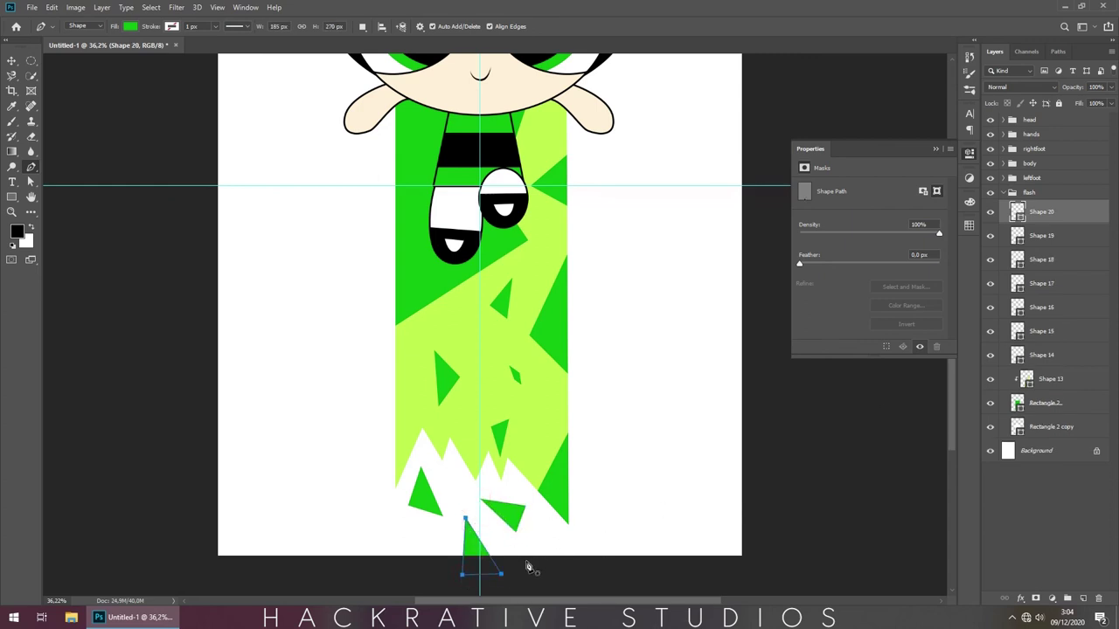
# Step: Add final triangles at the bottom right and bottom left, then collapse the flash group
pyautogui.click(554, 532)
pyautogui.click(526, 562)
pyautogui.click(572, 575)
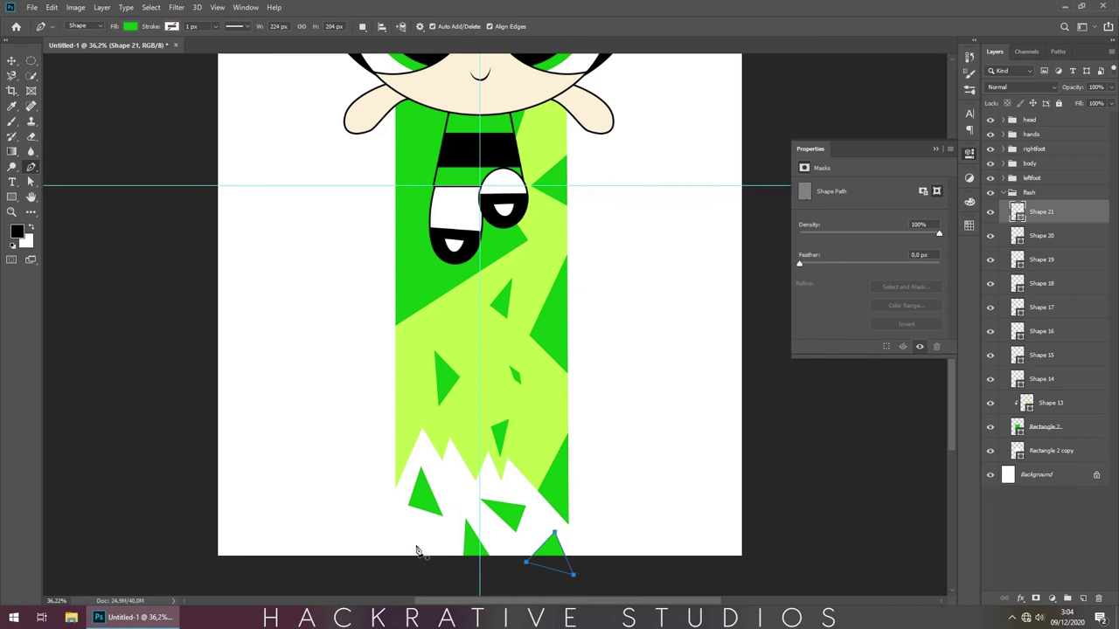
pyautogui.click(417, 534)
pyautogui.click(400, 575)
pyautogui.click(1040, 527)
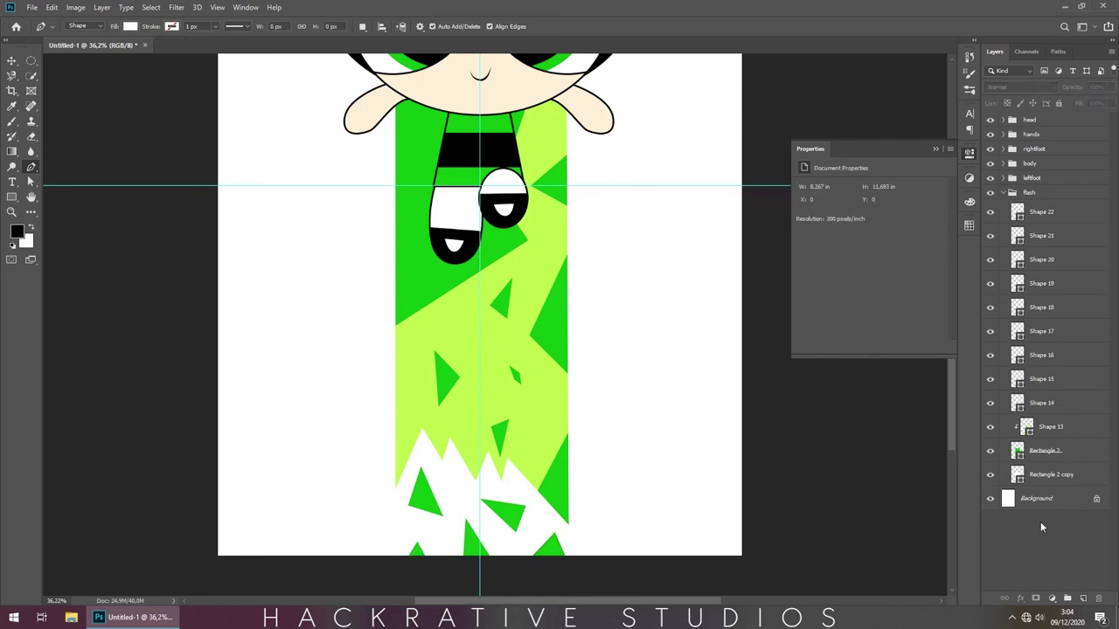
pyautogui.click(1004, 192)
pyautogui.click(1044, 194)
# Step: Draw a canvas-sized rectangle below the flash group and give it a Gradient Overlay
pyautogui.hotkey('ctrl', '0')
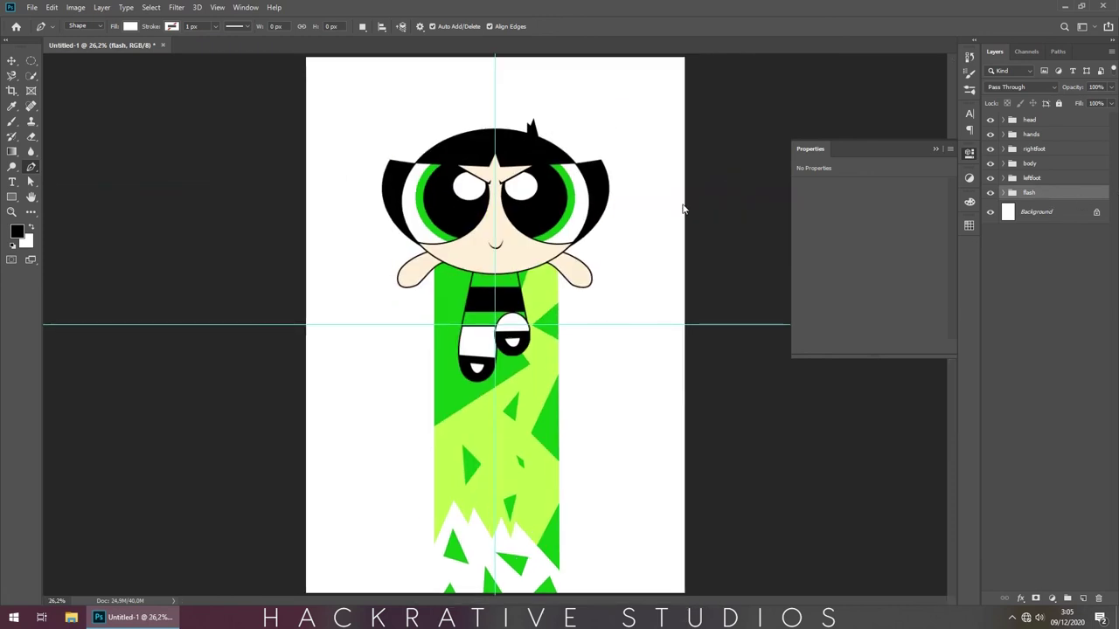
pyautogui.press('u')
pyautogui.moveTo(304, 57); pyautogui.dragTo(689, 594)
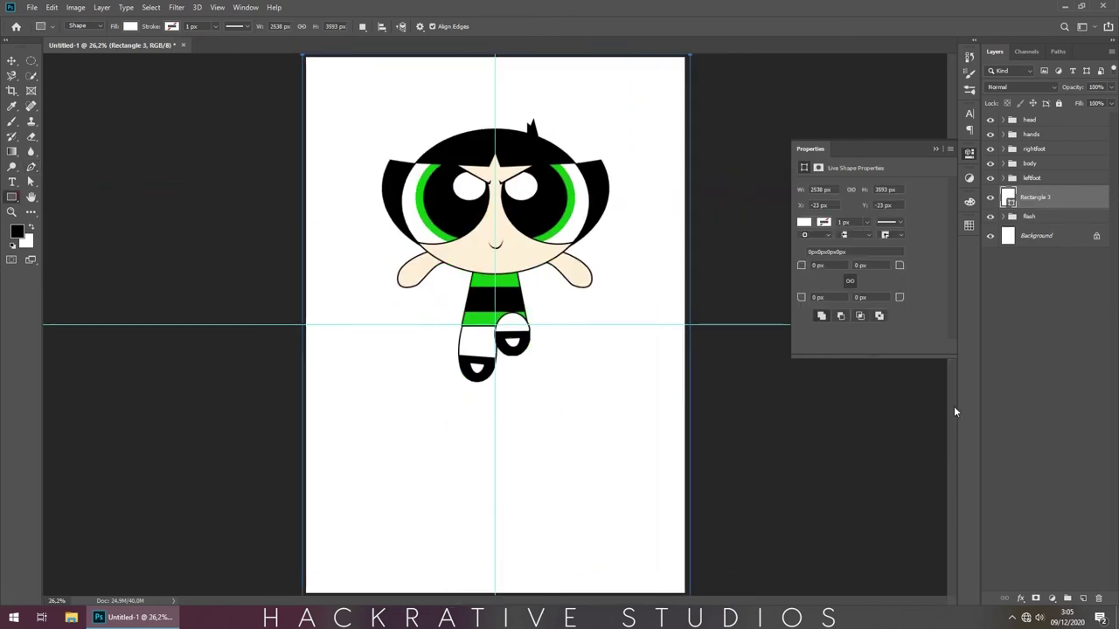
pyautogui.moveTo(1049, 195); pyautogui.dragTo(1056, 278)
pyautogui.click(1020, 599)
pyautogui.click(1042, 558)
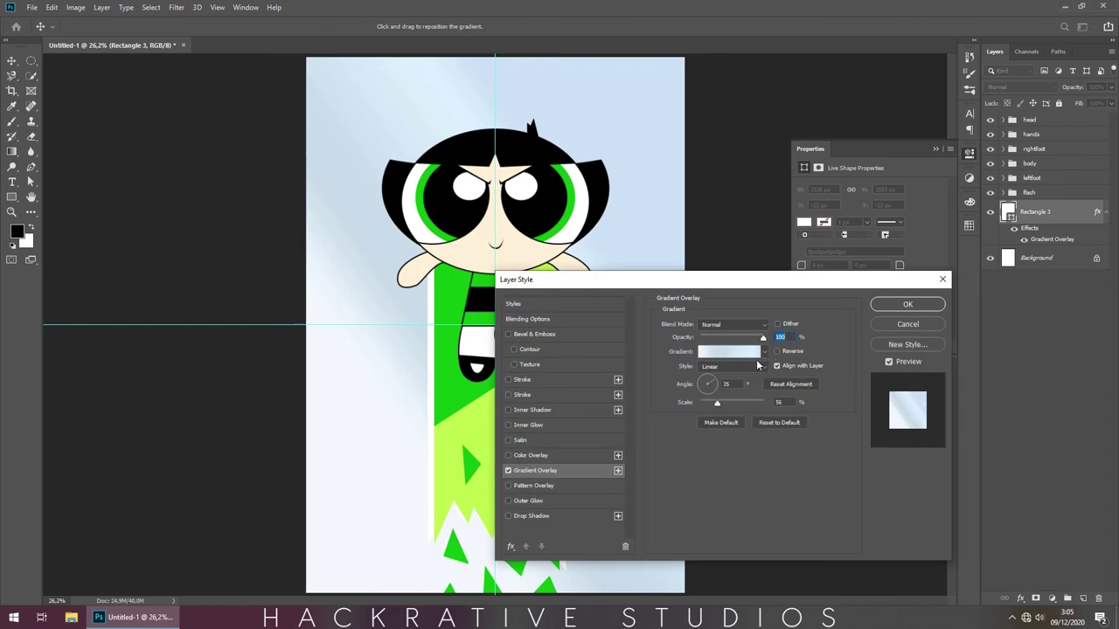
# Step: Turn the gradient vertical at 93° with 95% scale and set its end stop light blue
pyautogui.moveTo(736, 289); pyautogui.dragTo(845, 291)
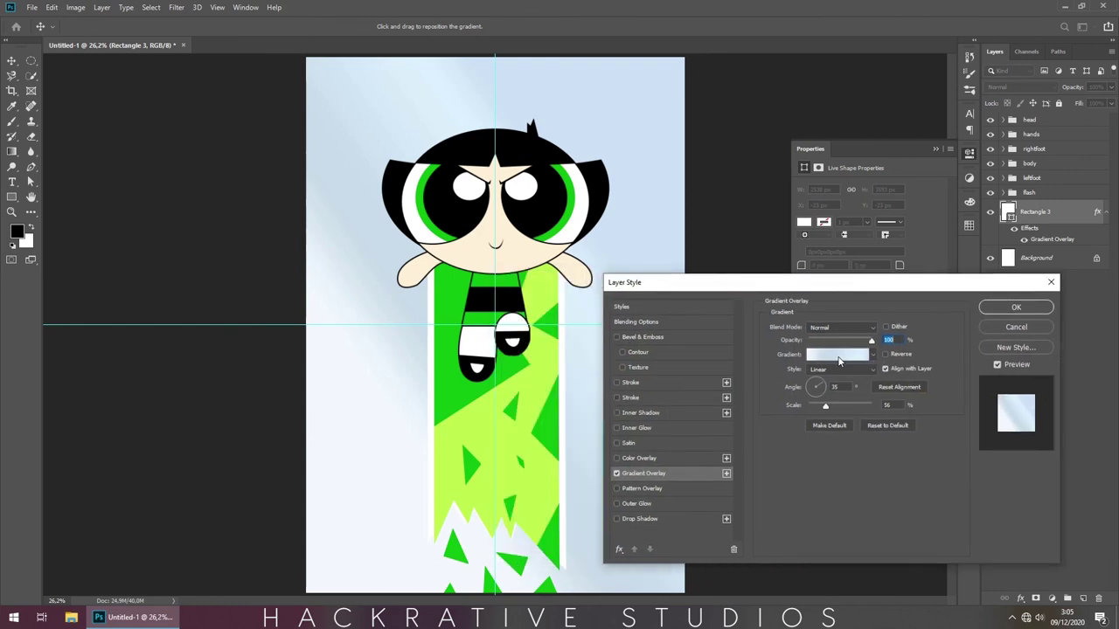
pyautogui.moveTo(820, 387)
pyautogui.mouseDown()
pyautogui.moveTo(806, 378)
pyautogui.moveTo(837, 409)
pyautogui.mouseUp()
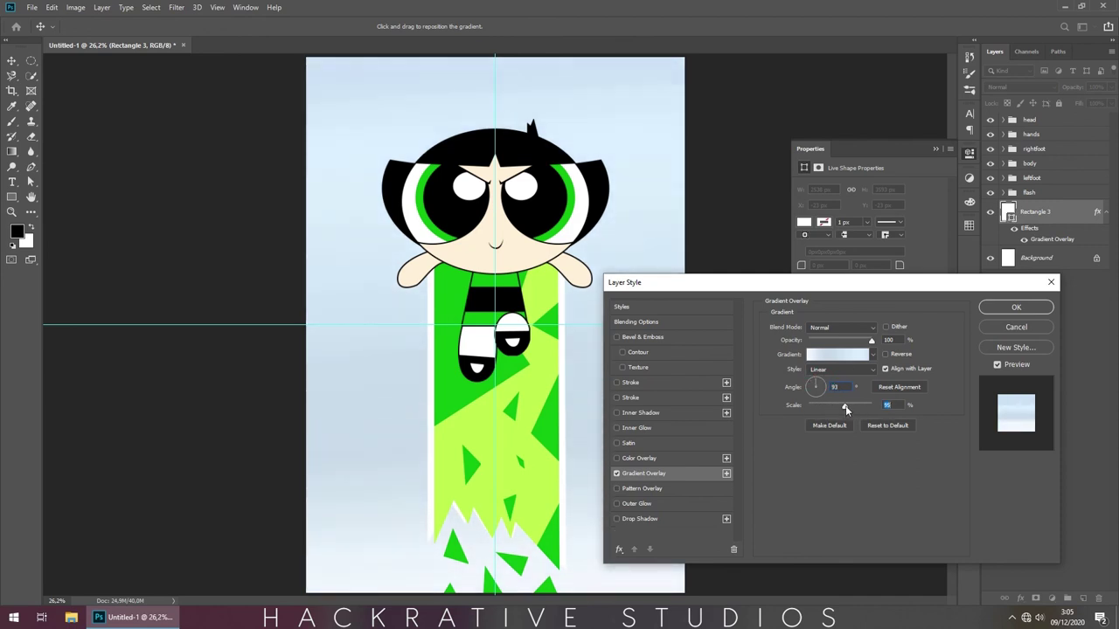
pyautogui.click(837, 354)
pyautogui.doubleClick(794, 520)
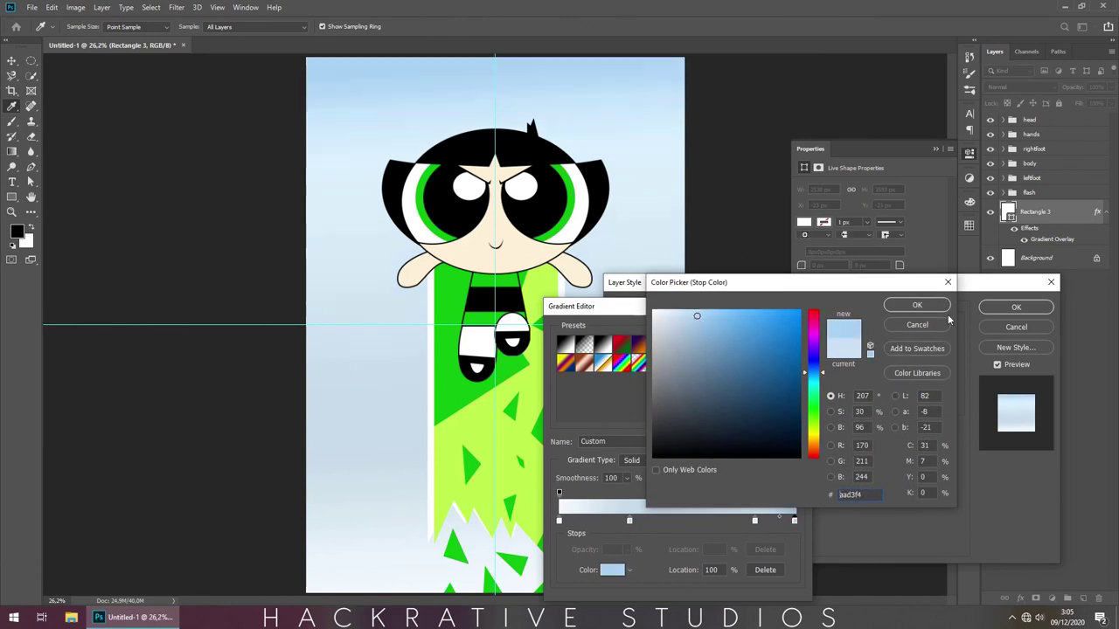
pyautogui.click(917, 304)
# Step: Make the 83% gradient stop a paler blue and apply the overlay
pyautogui.doubleClick(754, 521)
pyautogui.click(682, 312)
pyautogui.click(917, 304)
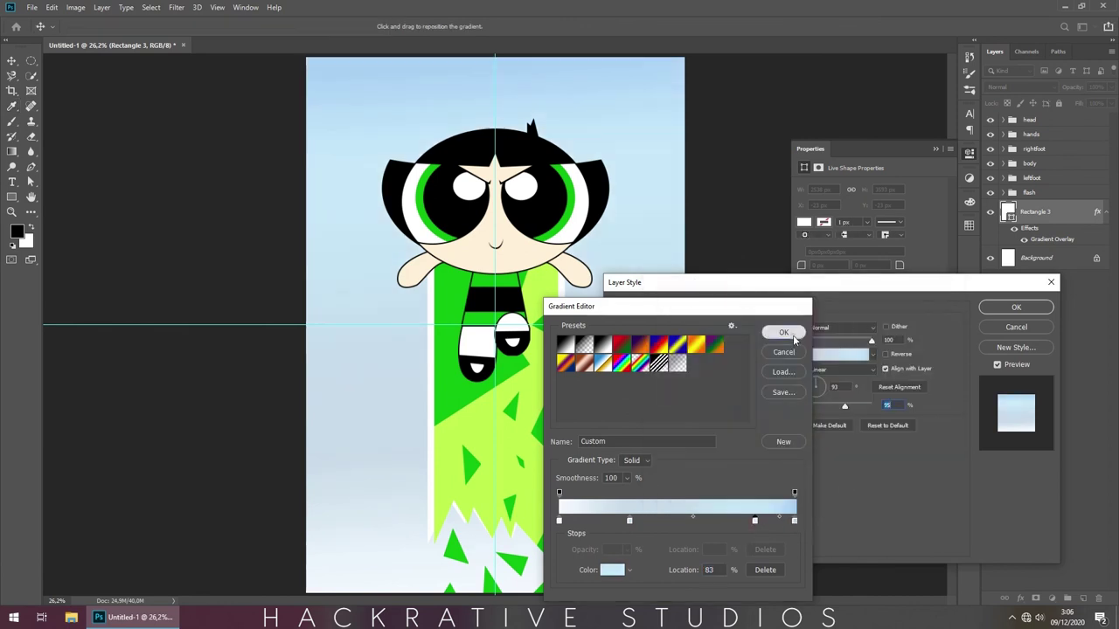
pyautogui.click(783, 330)
pyautogui.click(1015, 307)
pyautogui.click(968, 152)
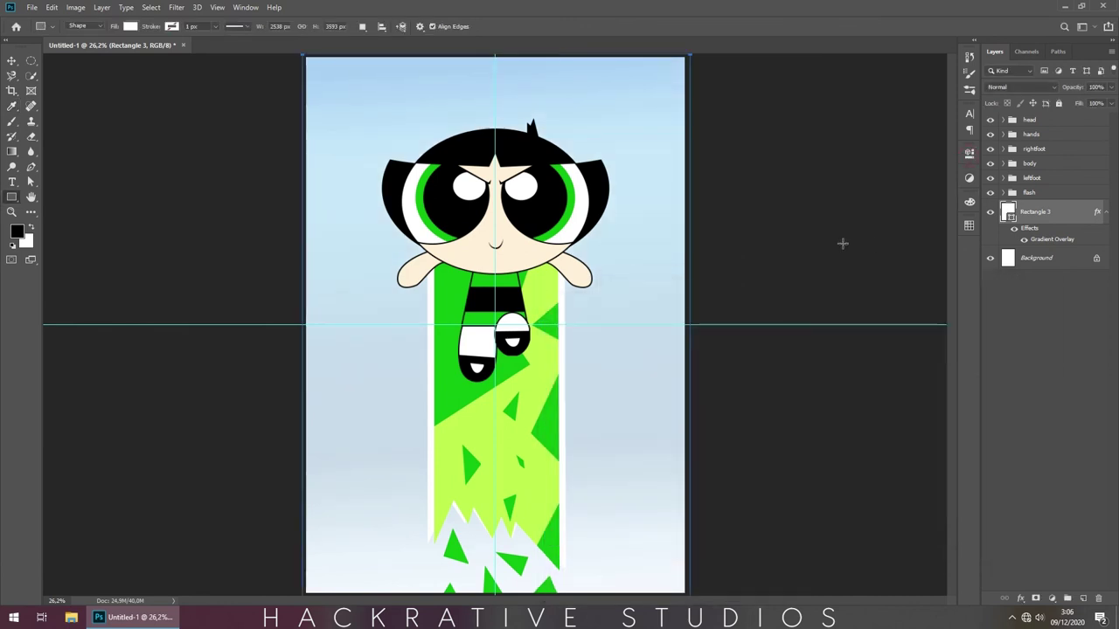
# Step: Pen-draw a puffy white cloud shape at the sky's right edge
pyautogui.rightClick(30, 166)
pyautogui.click(75, 166)
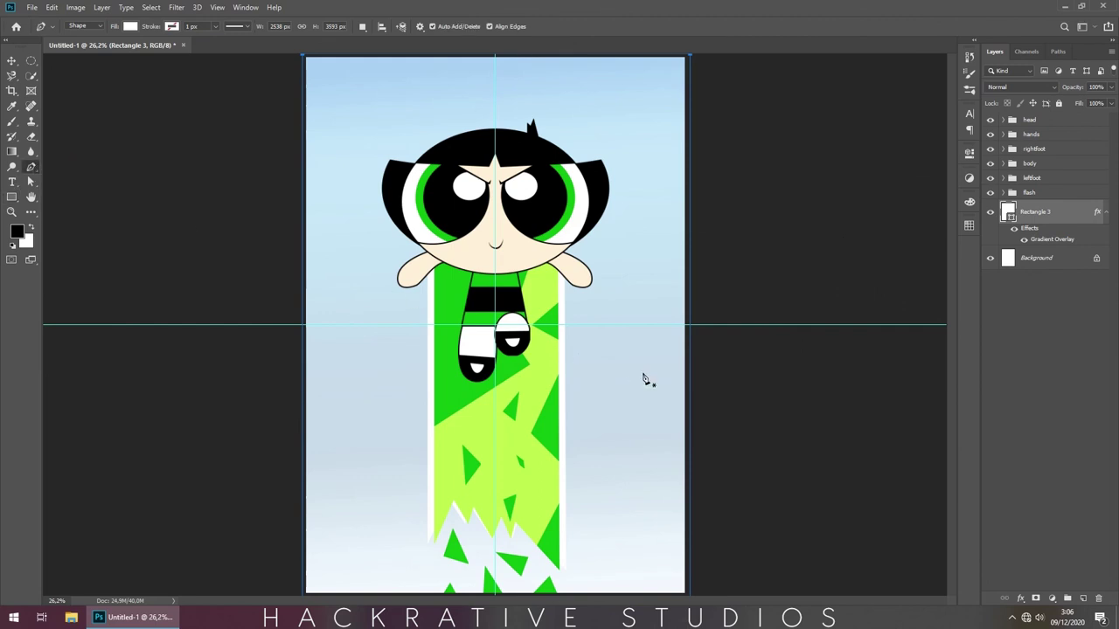
pyautogui.click(632, 407)
pyautogui.moveTo(740, 406); pyautogui.dragTo(611, 435)
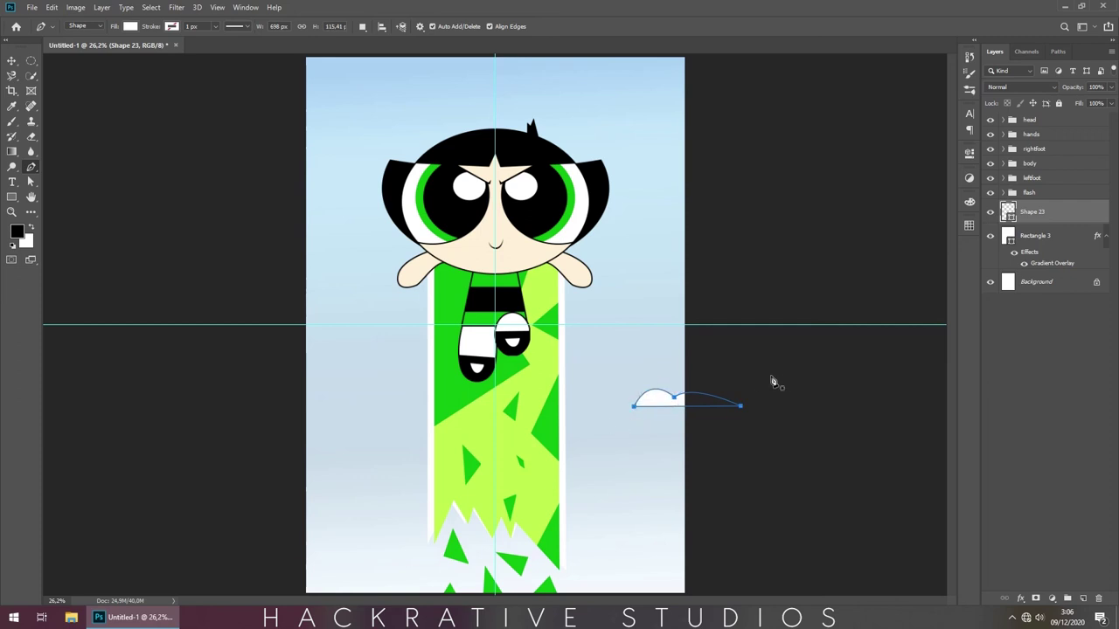
pyautogui.click(662, 402)
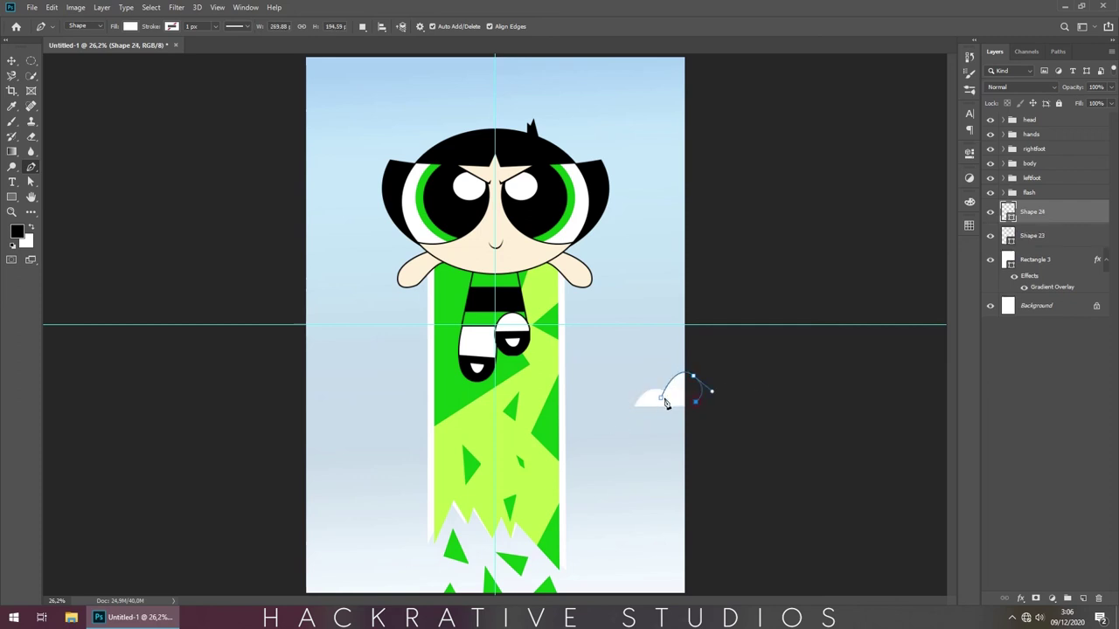
# Step: Fill the second puff with a sampled blue and send it behind the white cloud
pyautogui.doubleClick(1008, 212)
pyautogui.click(599, 65)
pyautogui.moveTo(699, 282); pyautogui.dragTo(774, 289)
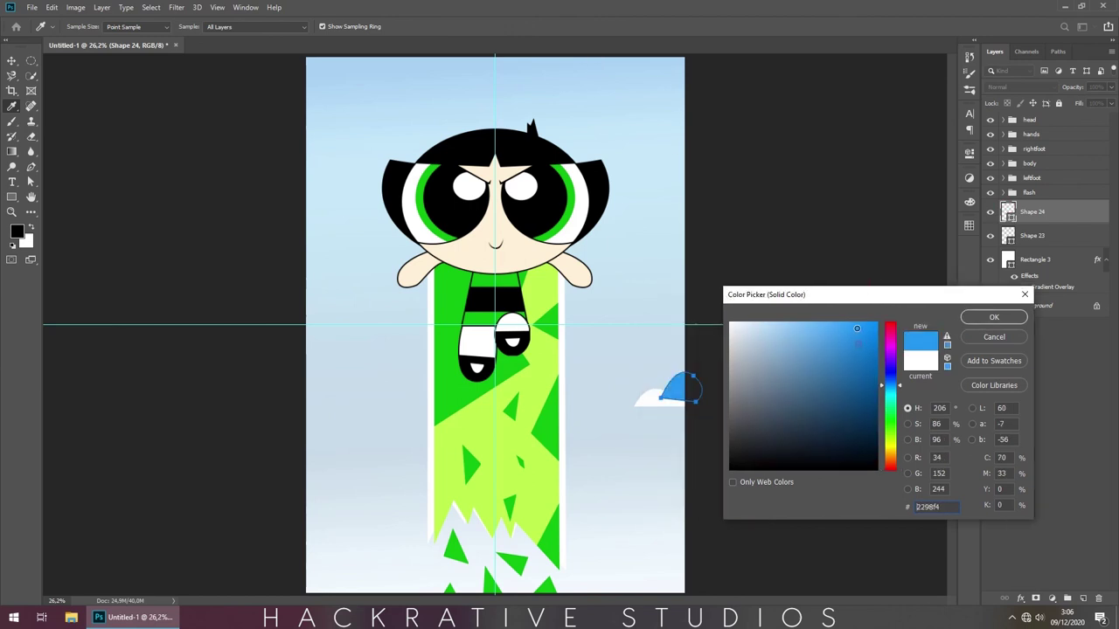
pyautogui.click(992, 312)
pyautogui.hotkey('ctrl', '[')
pyautogui.click(1074, 339)
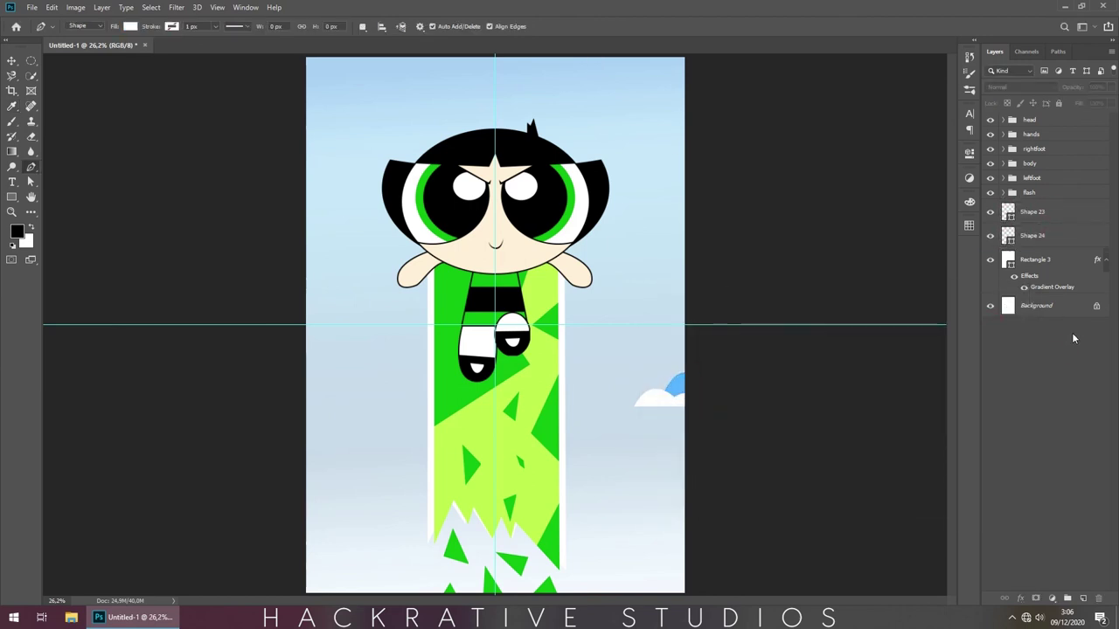
# Step: Draw a small white streak at the left edge and select cloud layers Shape 23 and Shape 24
pyautogui.moveTo(291, 362); pyautogui.dragTo(351, 361)
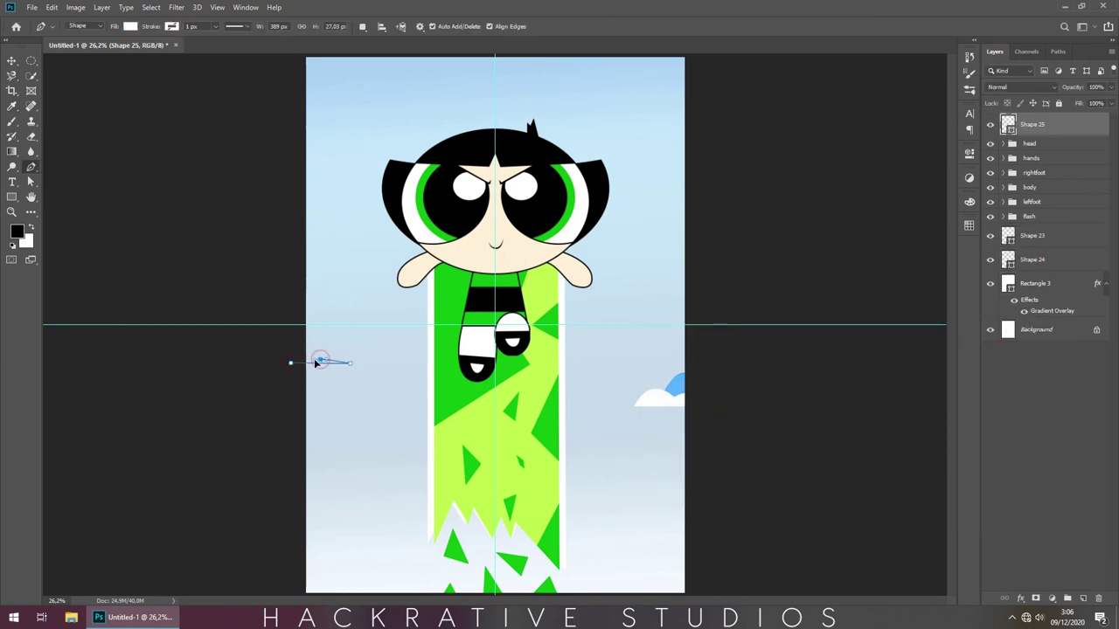
pyautogui.click(1036, 236)
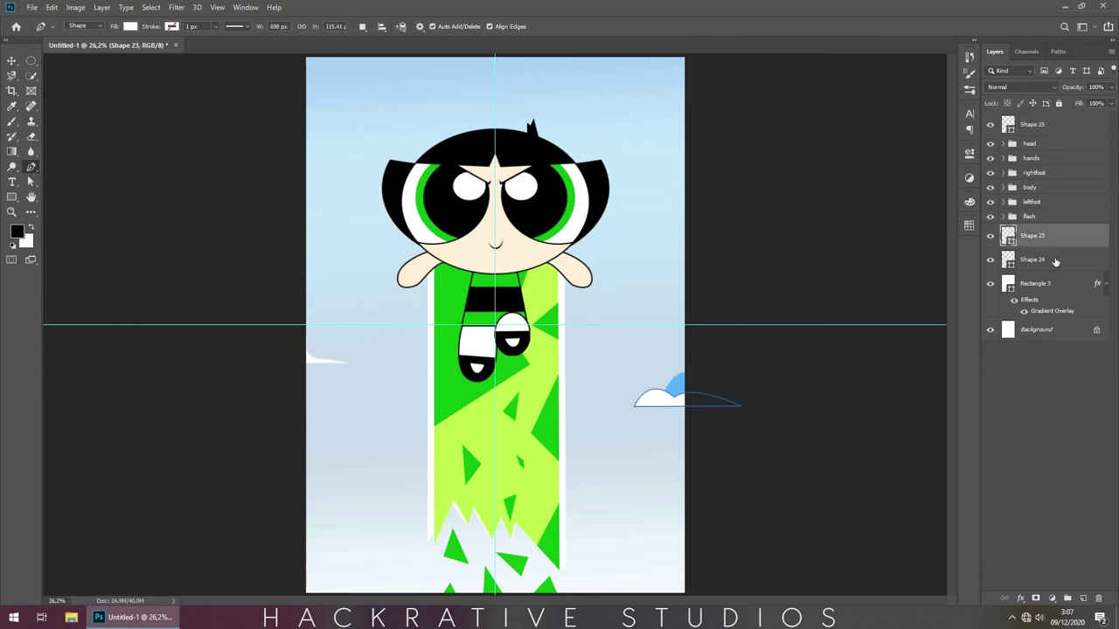
pyautogui.keyDown('shift'); pyautogui.click(1054, 261); pyautogui.keyUp('shift')
# Step: Copy the cloud, flip it horizontally to the sky's top-left, and move Shape 25 below the flash group
pyautogui.moveTo(1049, 242); pyautogui.dragTo(1049, 234)
pyautogui.hotkey('ctrl', 't')
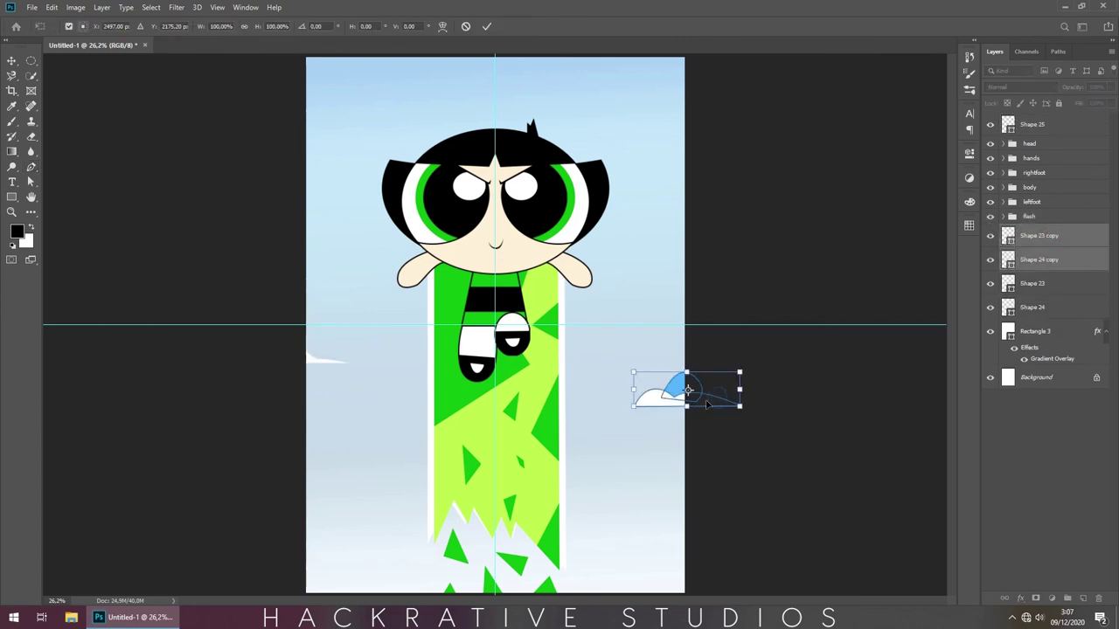
pyautogui.rightClick(661, 377)
pyautogui.click(674, 530)
pyautogui.moveTo(691, 391); pyautogui.dragTo(315, 83)
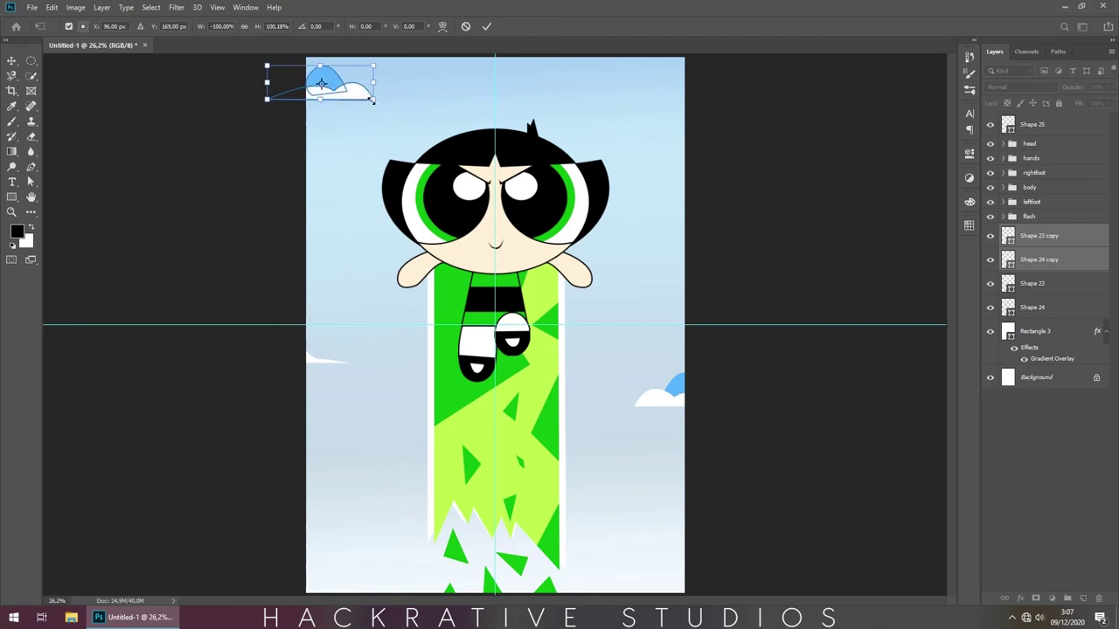
pyautogui.press('Return')
pyautogui.click(1048, 283)
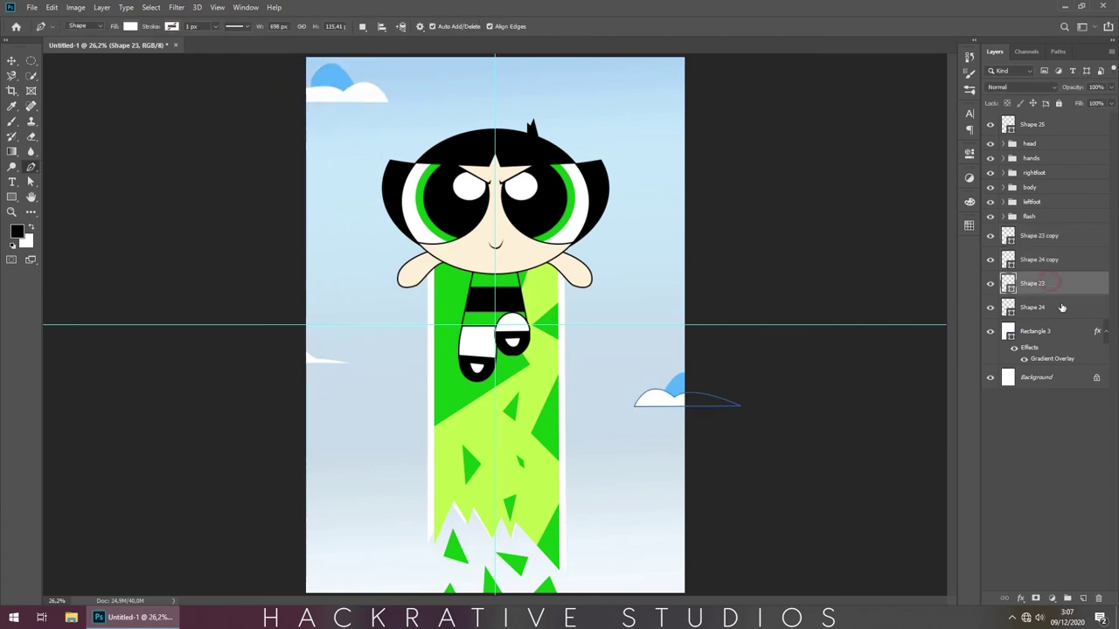
pyautogui.click(1049, 260)
pyautogui.click(1048, 236)
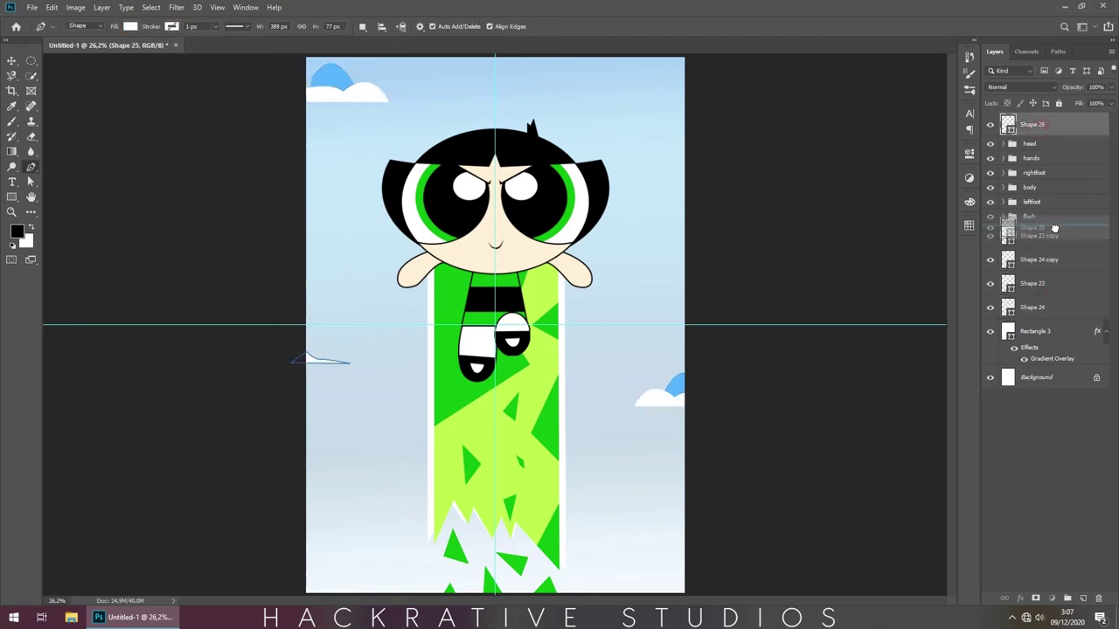
pyautogui.moveTo(1036, 124); pyautogui.dragTo(1036, 225)
# Step: Duplicate the white streak, flip it horizontally, and place it right beside the head
pyautogui.hotkey('ctrl', 'j')
pyautogui.hotkey('ctrl', 't')
pyautogui.rightClick(329, 358)
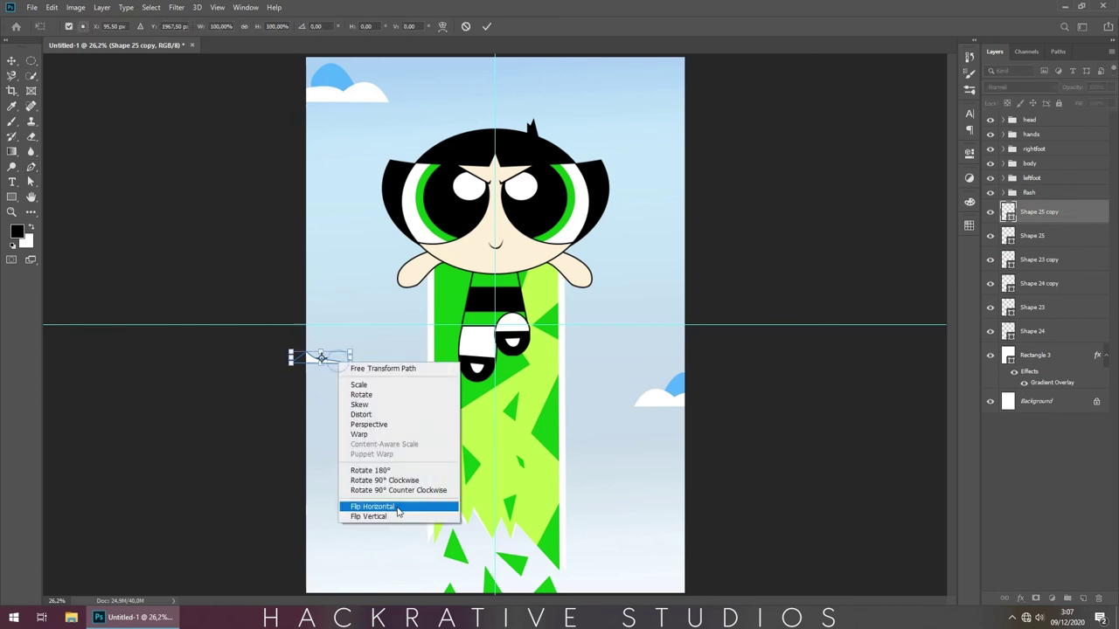
pyautogui.click(374, 507)
pyautogui.moveTo(325, 357); pyautogui.dragTo(680, 194)
pyautogui.press('Return')
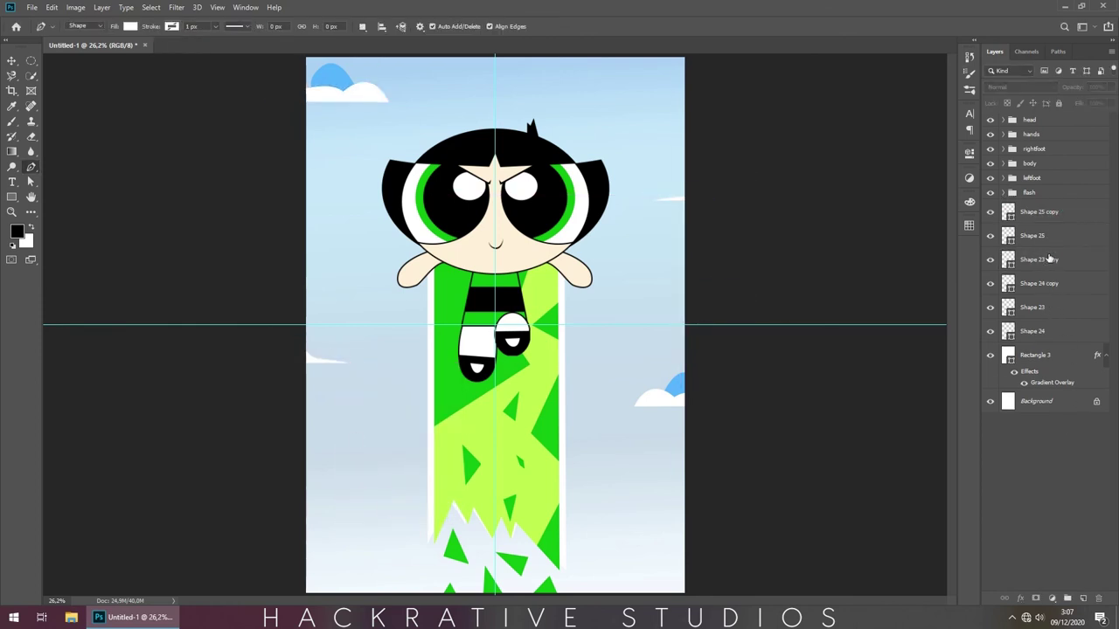
# Step: Nudge the top-left cloud copy slightly up and left
pyautogui.click(1053, 259)
pyautogui.keyDown('shift'); pyautogui.click(1053, 283); pyautogui.keyUp('shift')
pyautogui.hotkey('ctrl', 't')
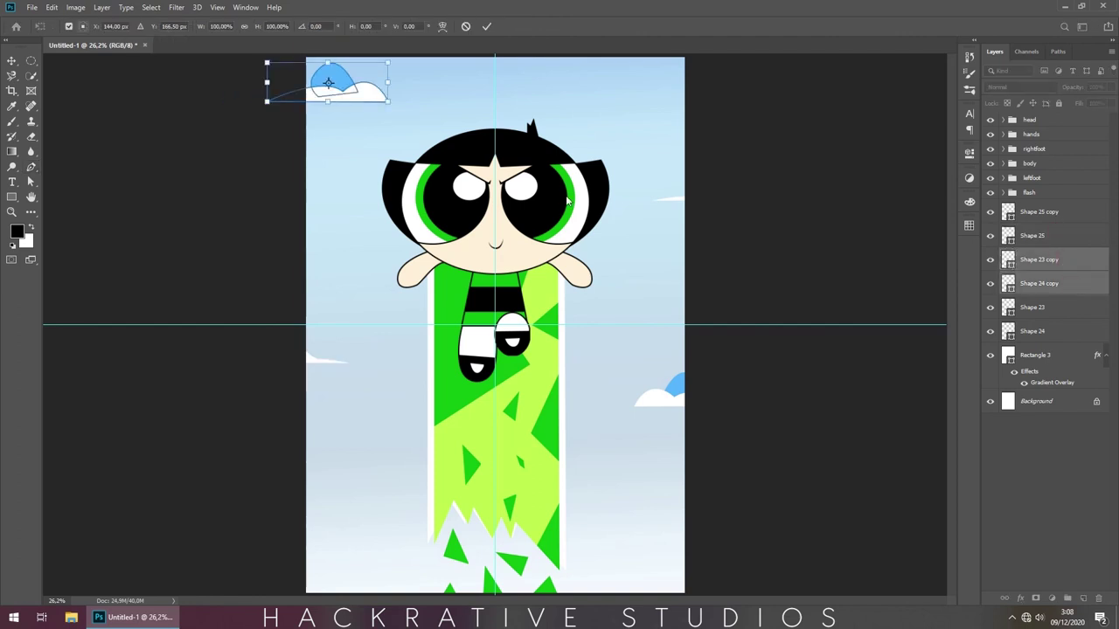
pyautogui.moveTo(332, 84); pyautogui.dragTo(329, 77)
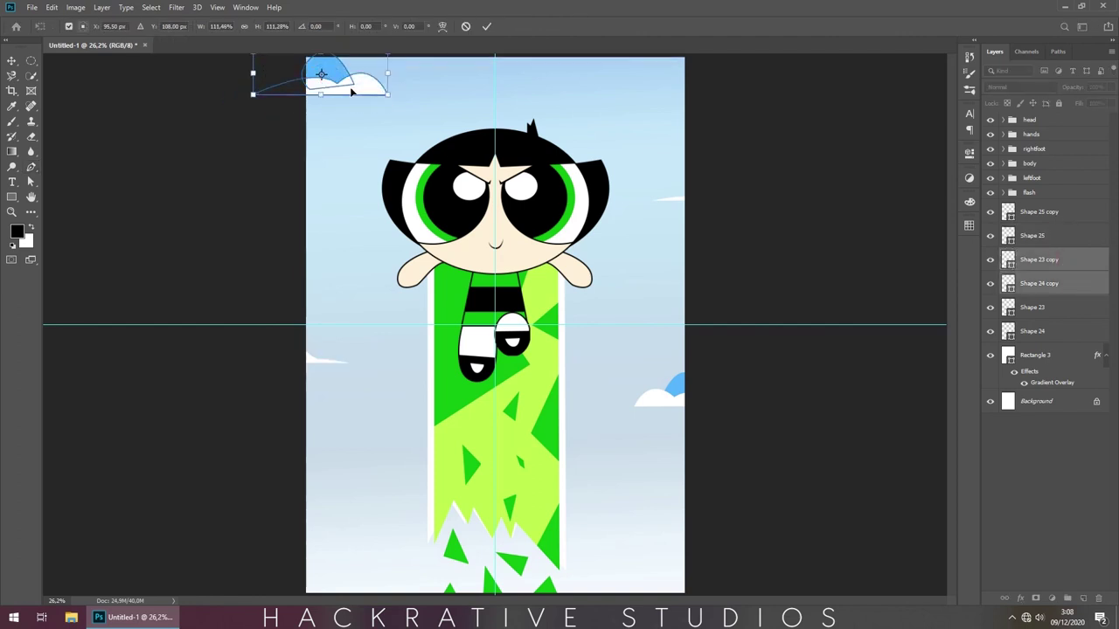
pyautogui.press('Return')
pyautogui.click(1074, 468)
# Step: Pen-draw a new white cloud at the sky's top right
pyautogui.click(614, 90)
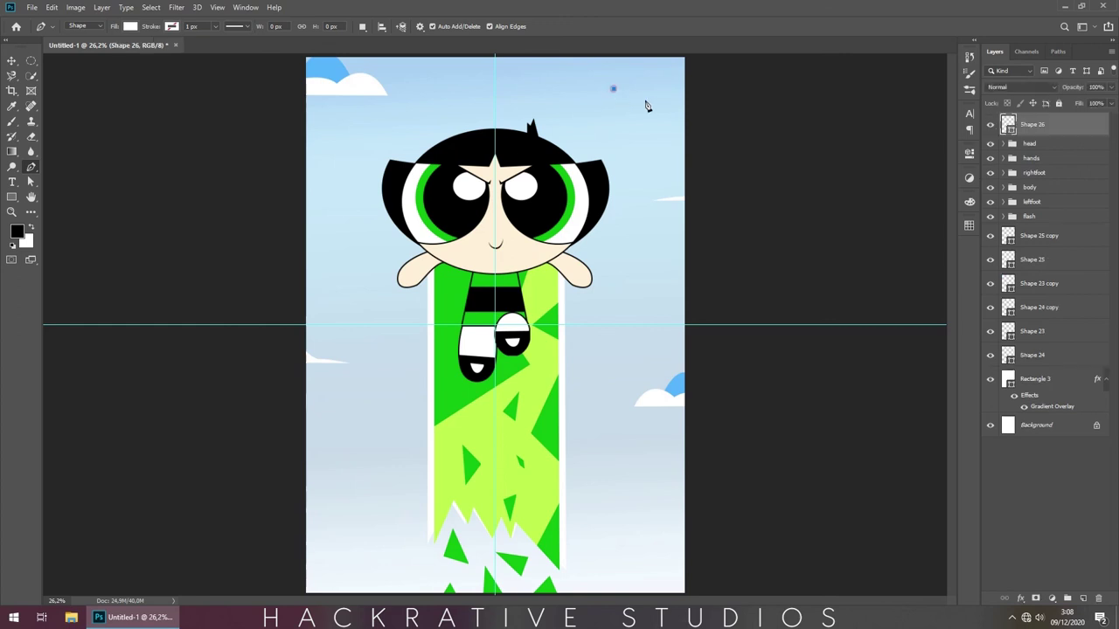
pyautogui.click(690, 101)
pyautogui.click(698, 79)
pyautogui.click(664, 69)
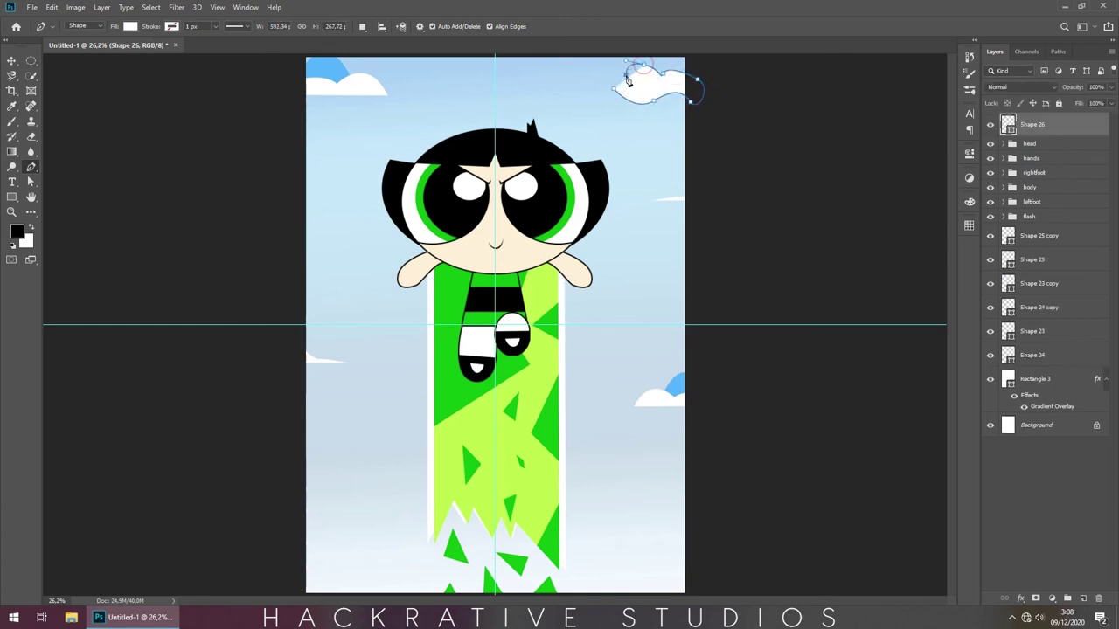
pyautogui.click(615, 90)
# Step: Group Shape 26 through Rectangle 3 into a folder named 'gb' and view full screen
pyautogui.click(1031, 144)
pyautogui.moveTo(1031, 124); pyautogui.dragTo(1031, 208)
pyautogui.keyDown('shift'); pyautogui.click(1040, 380); pyautogui.keyUp('shift')
pyautogui.hotkey('ctrl', 'g')
pyautogui.doubleClick(1027, 207)
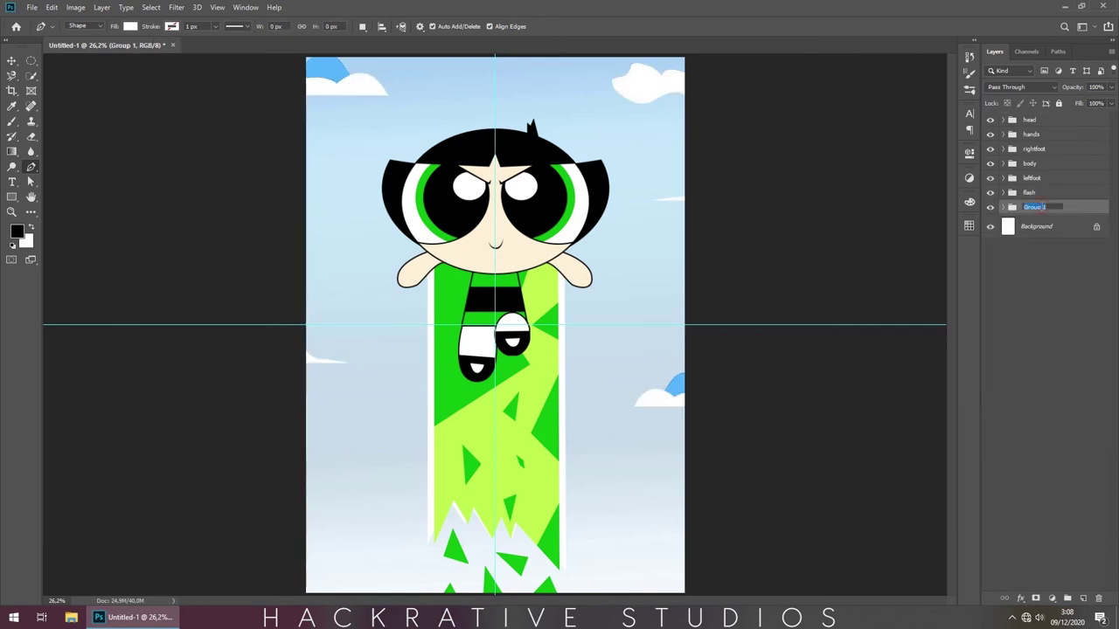
pyautogui.write('gb')
pyautogui.press('Return')
pyautogui.click(1059, 241)
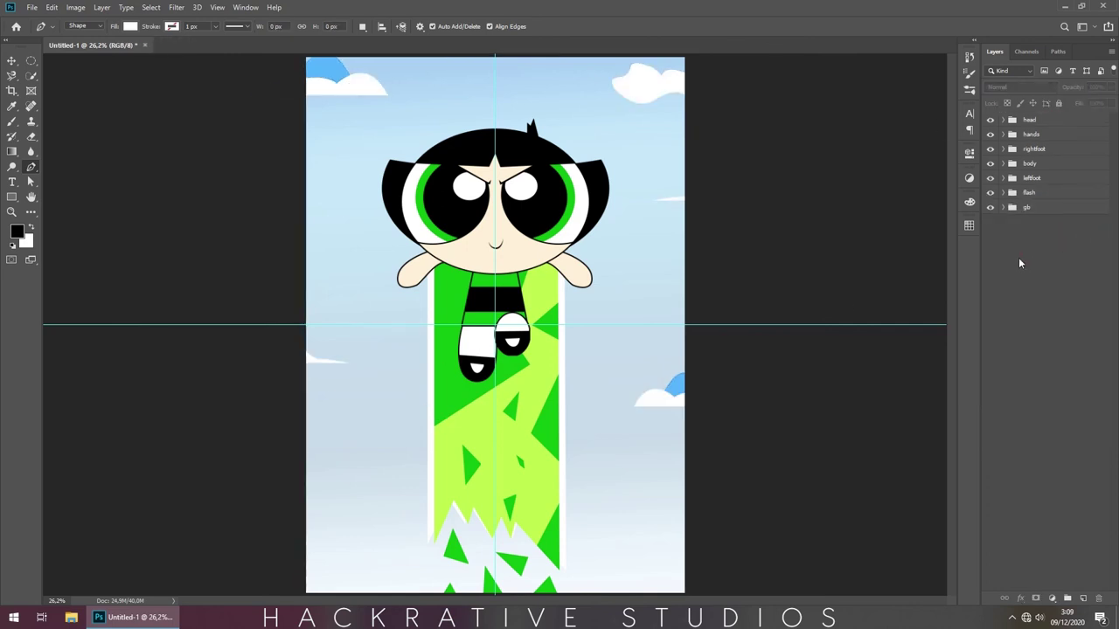
pyautogui.press('f')
pyautogui.press('f')
pyautogui.hotkey('ctrl', '0')
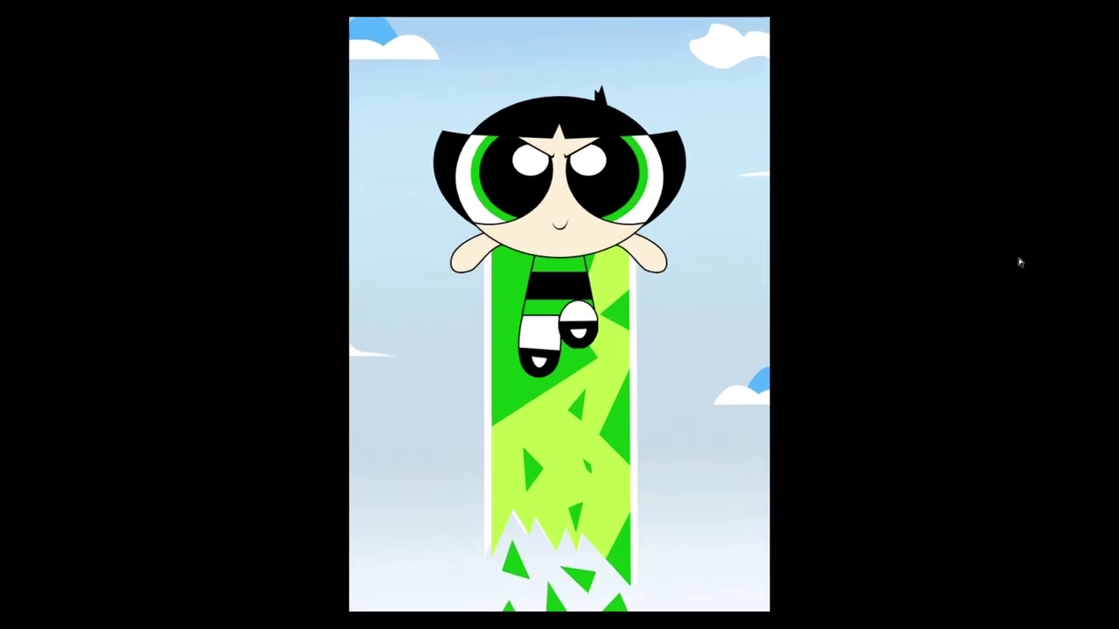